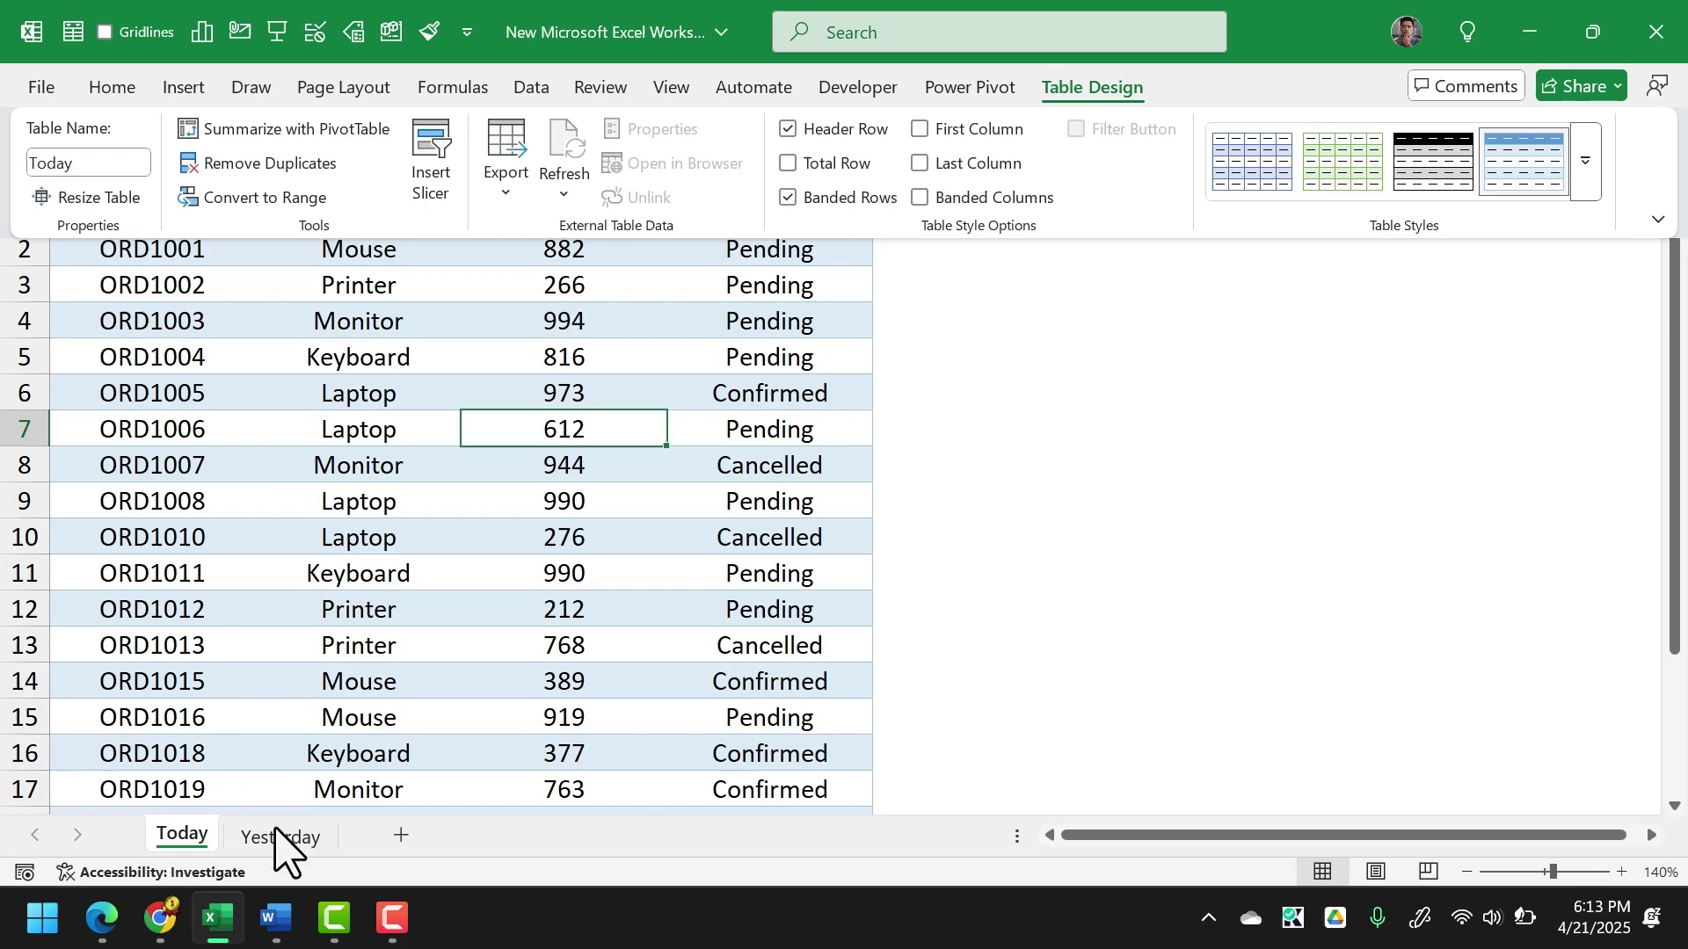
Look up the Yesterday table's name, then select a cell inside the Today table.
click(277, 833)
click(176, 312)
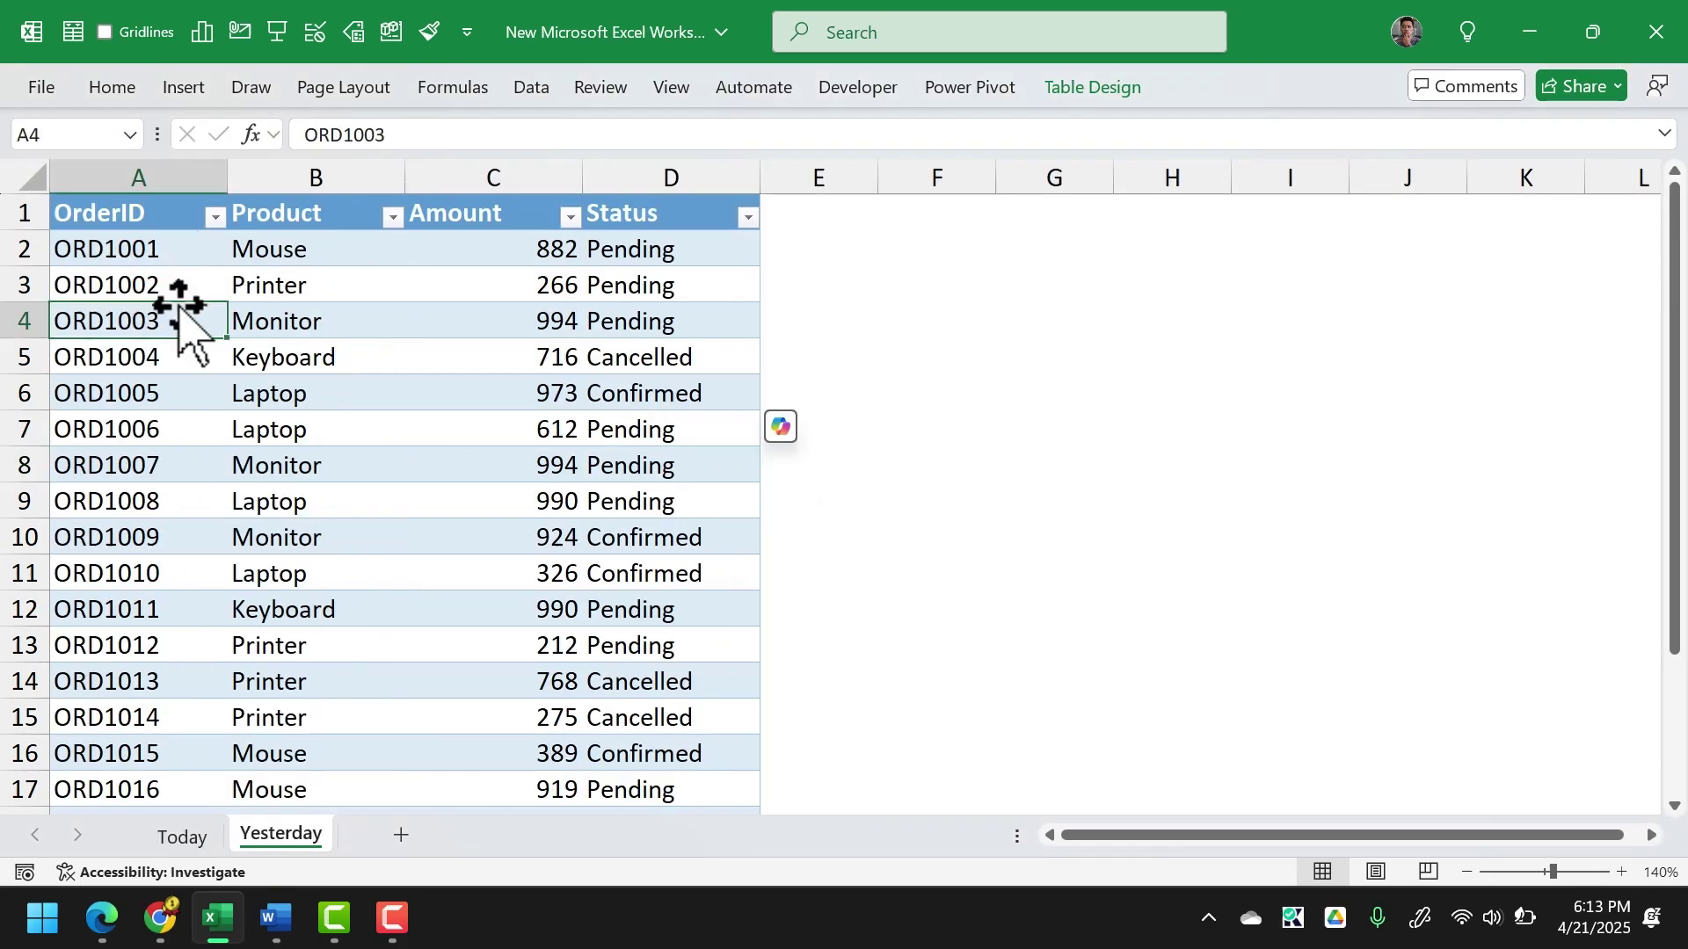
click(1128, 93)
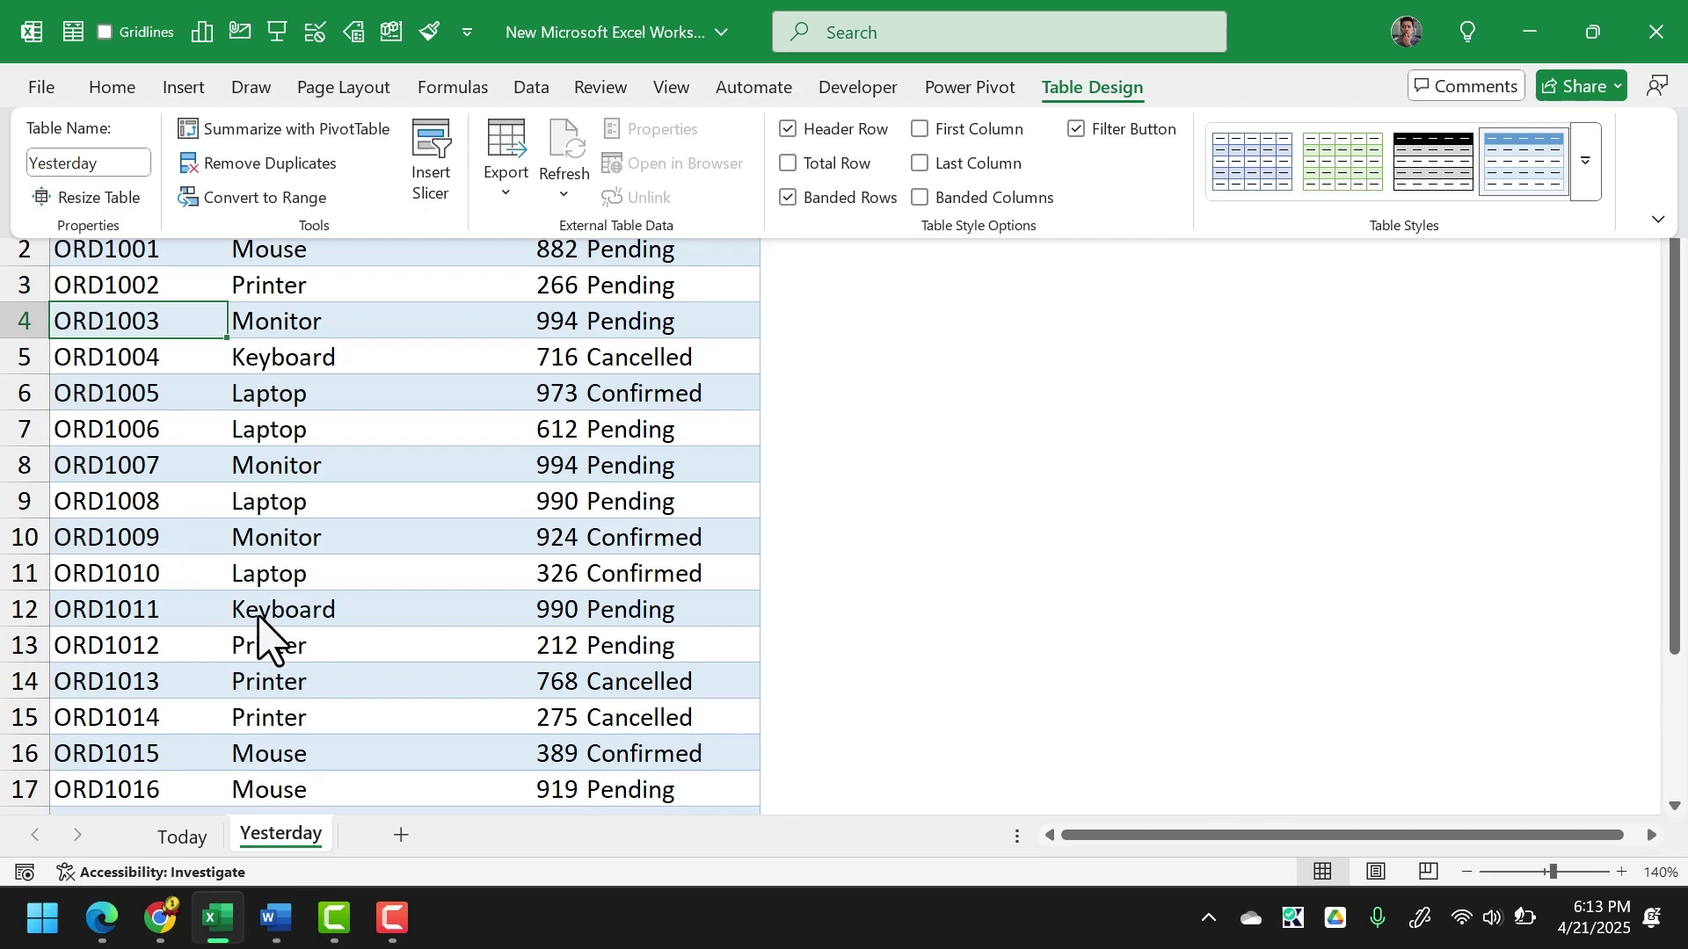
click(198, 837)
click(445, 467)
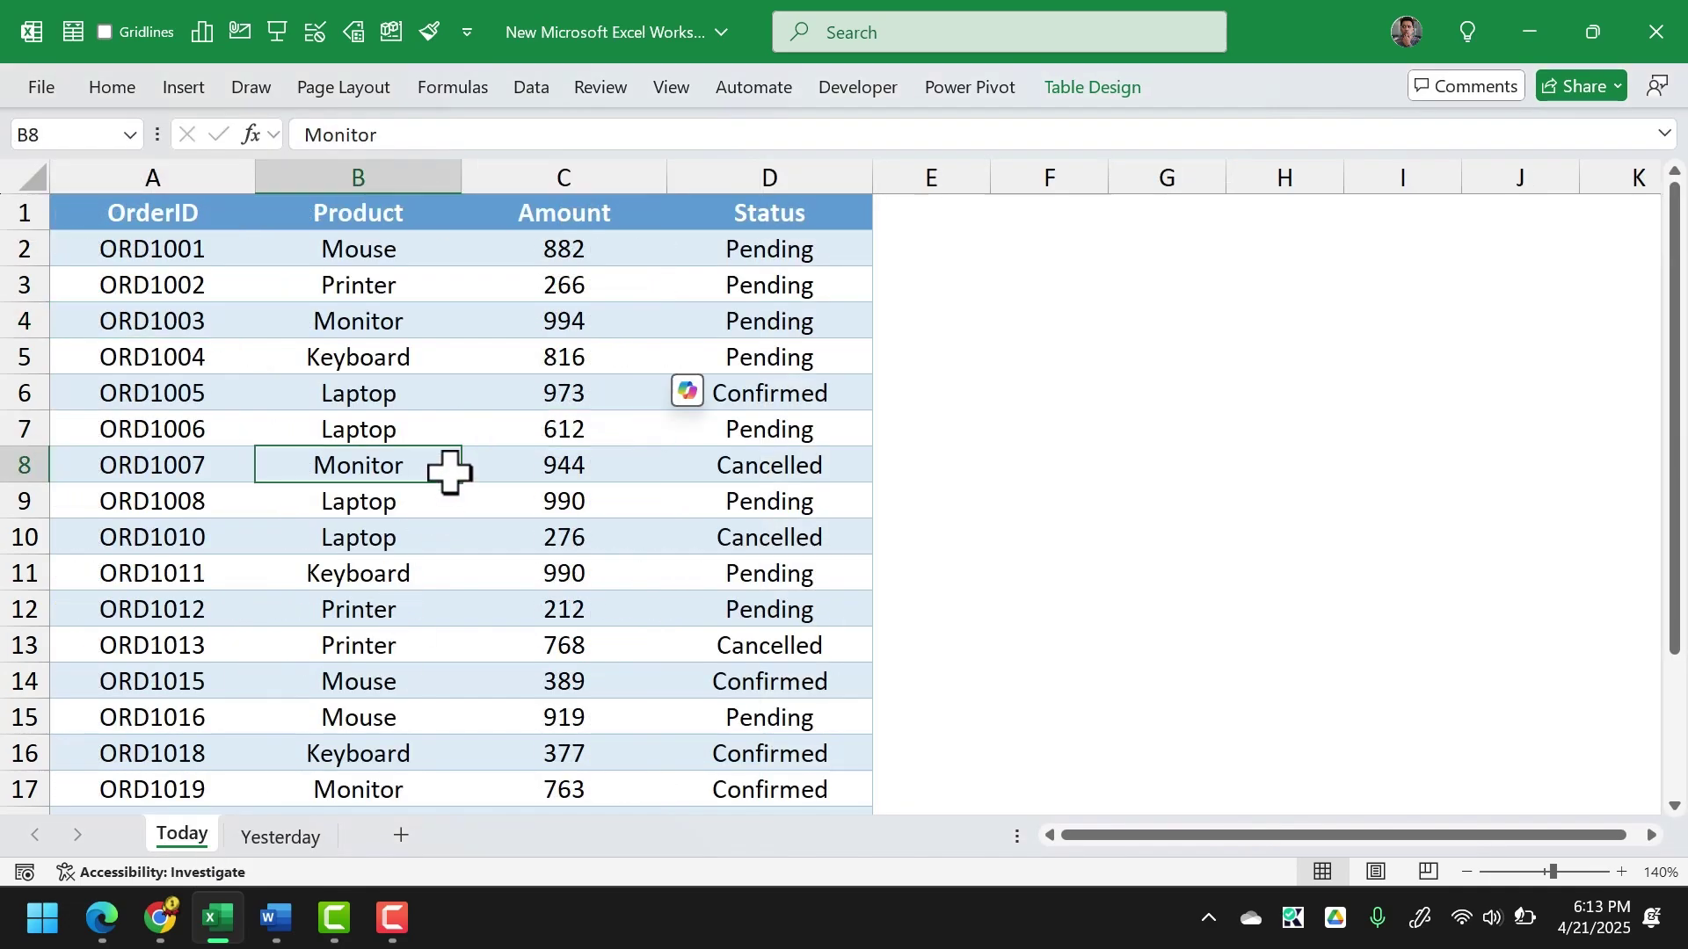
click(218, 284)
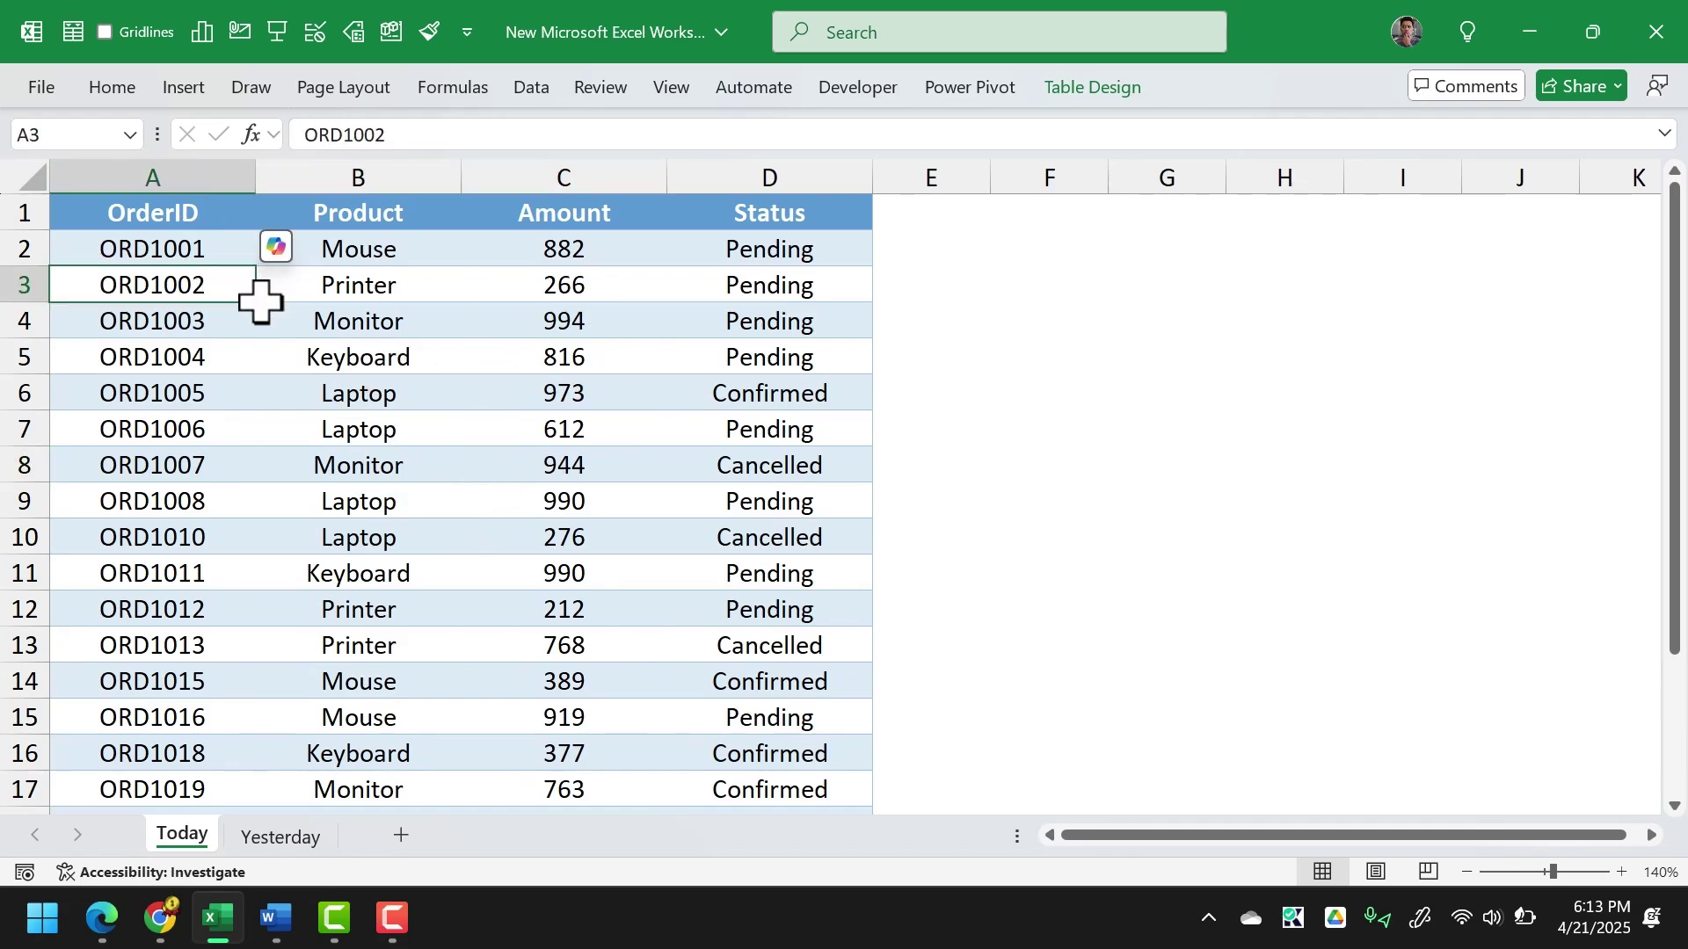
Create a From Table/Range query from the Today table and load it as Only Create Connection.
click(131, 88)
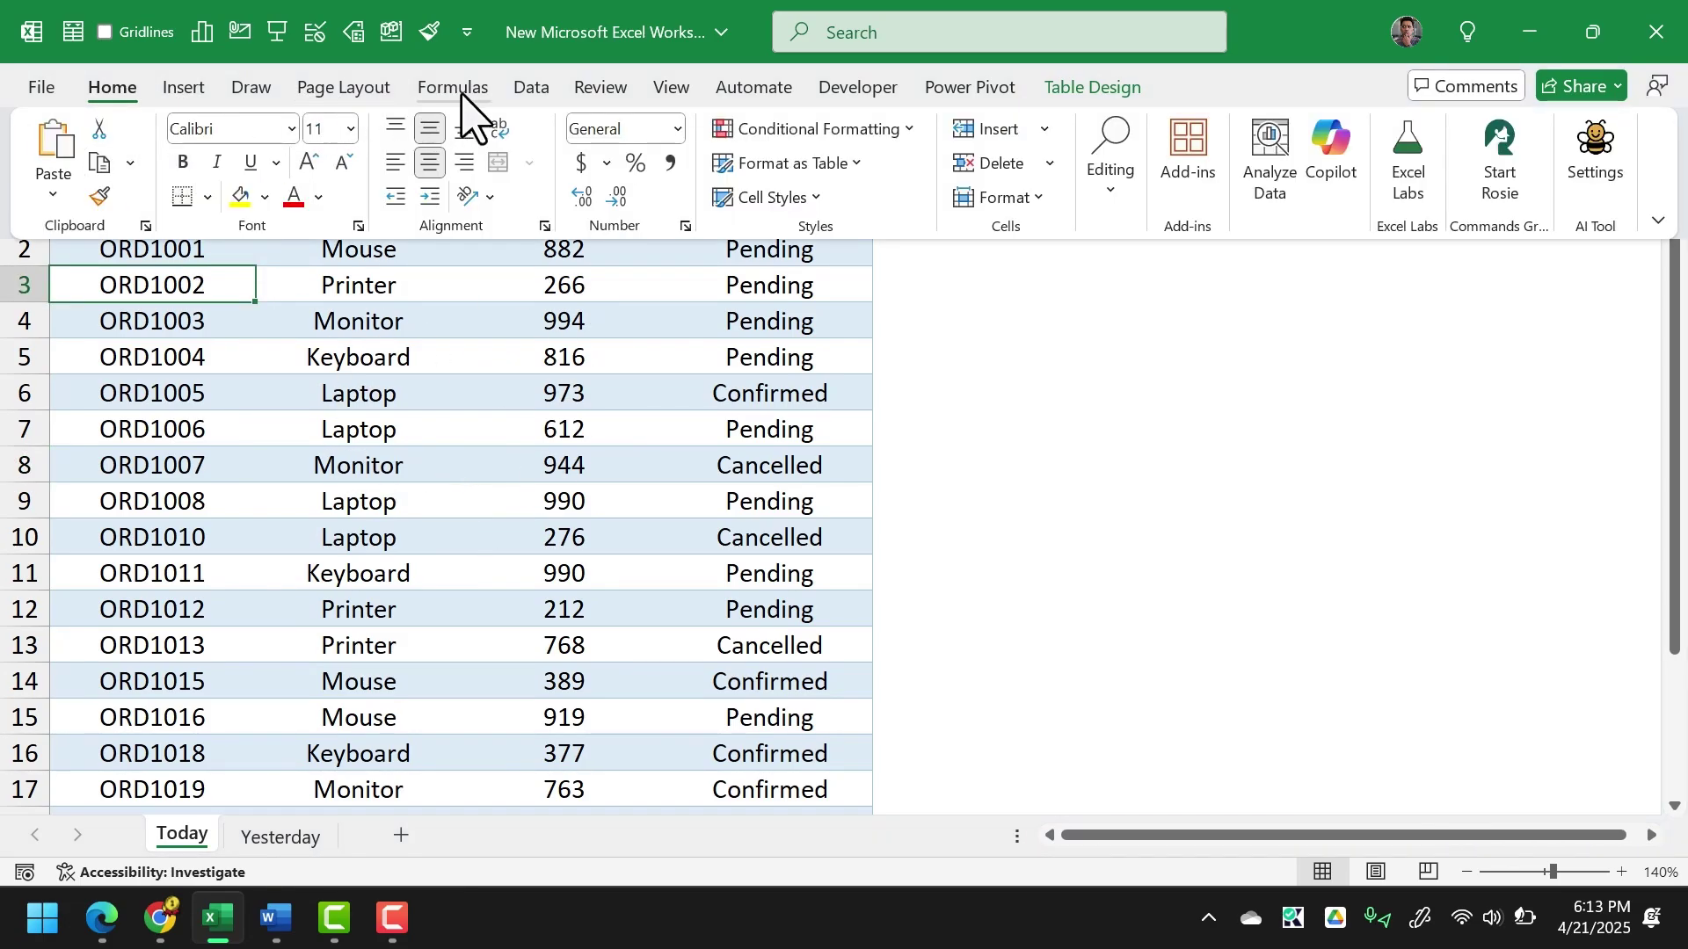
click(536, 88)
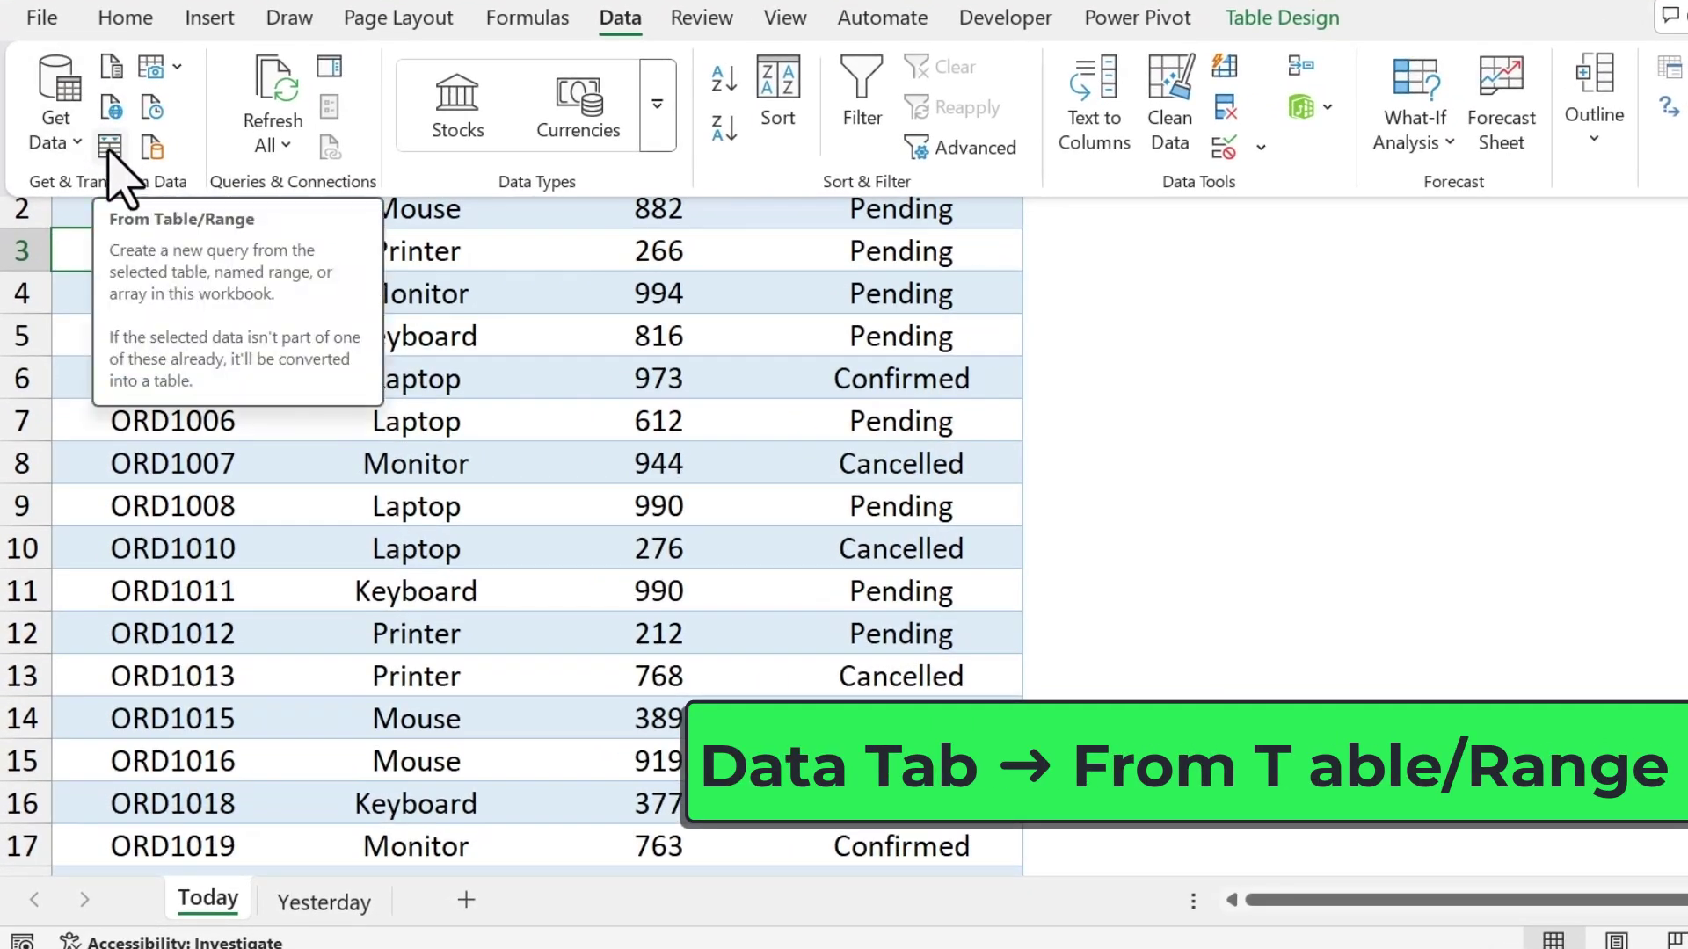
click(58, 138)
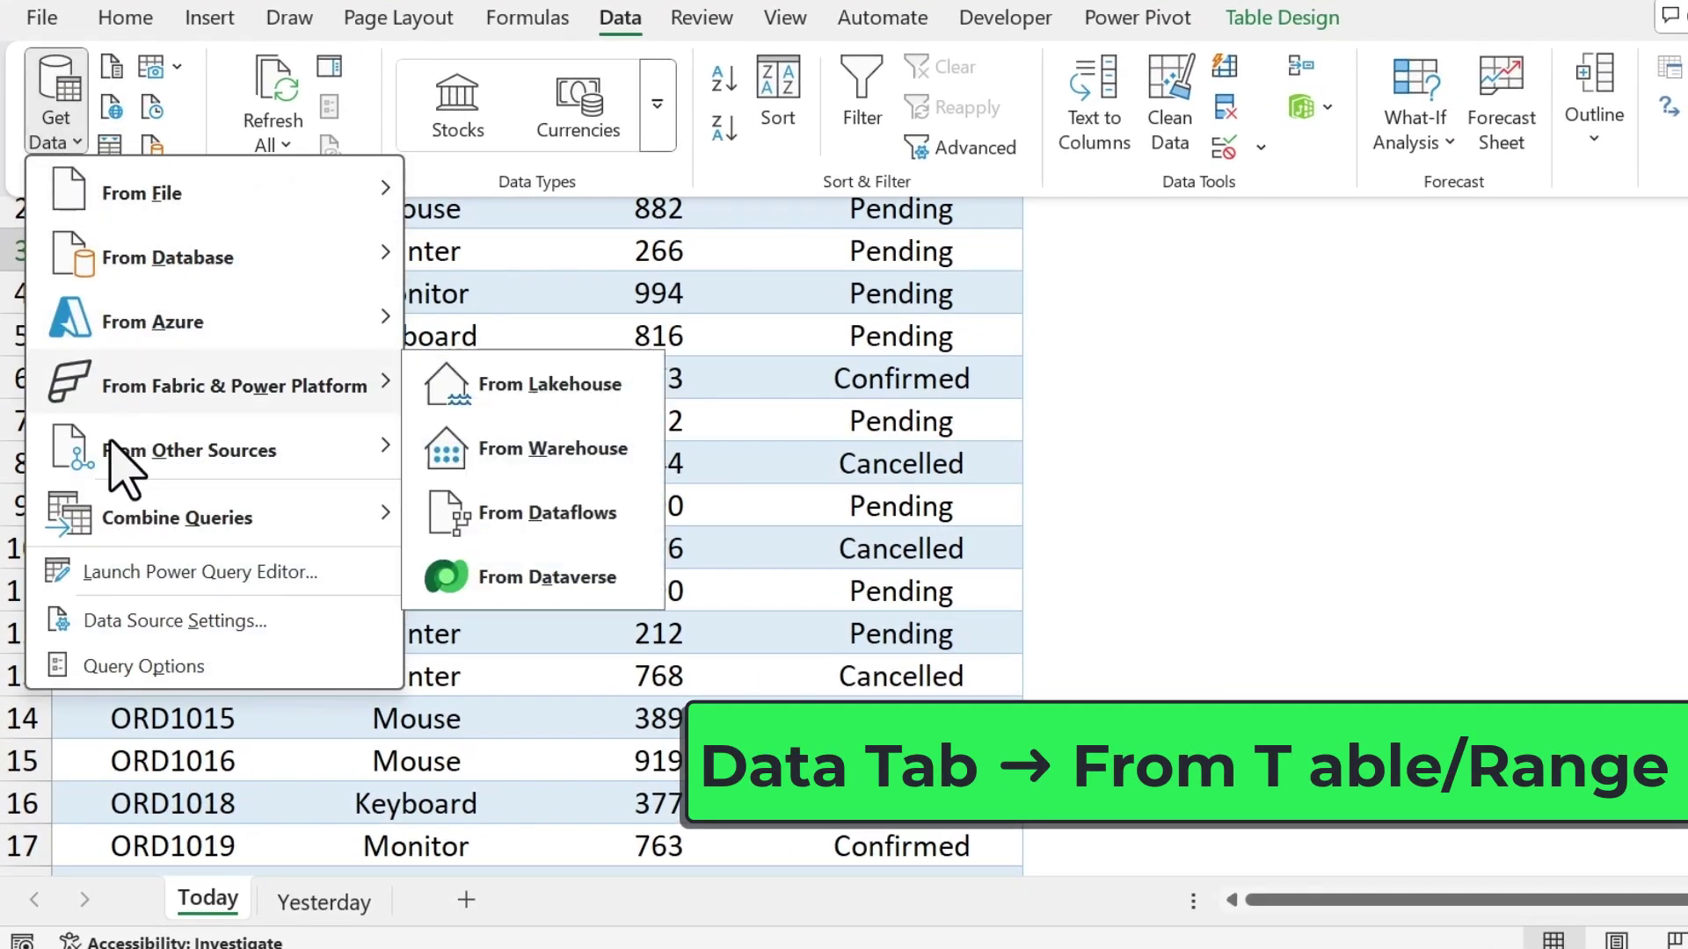
mouse_move(109, 451)
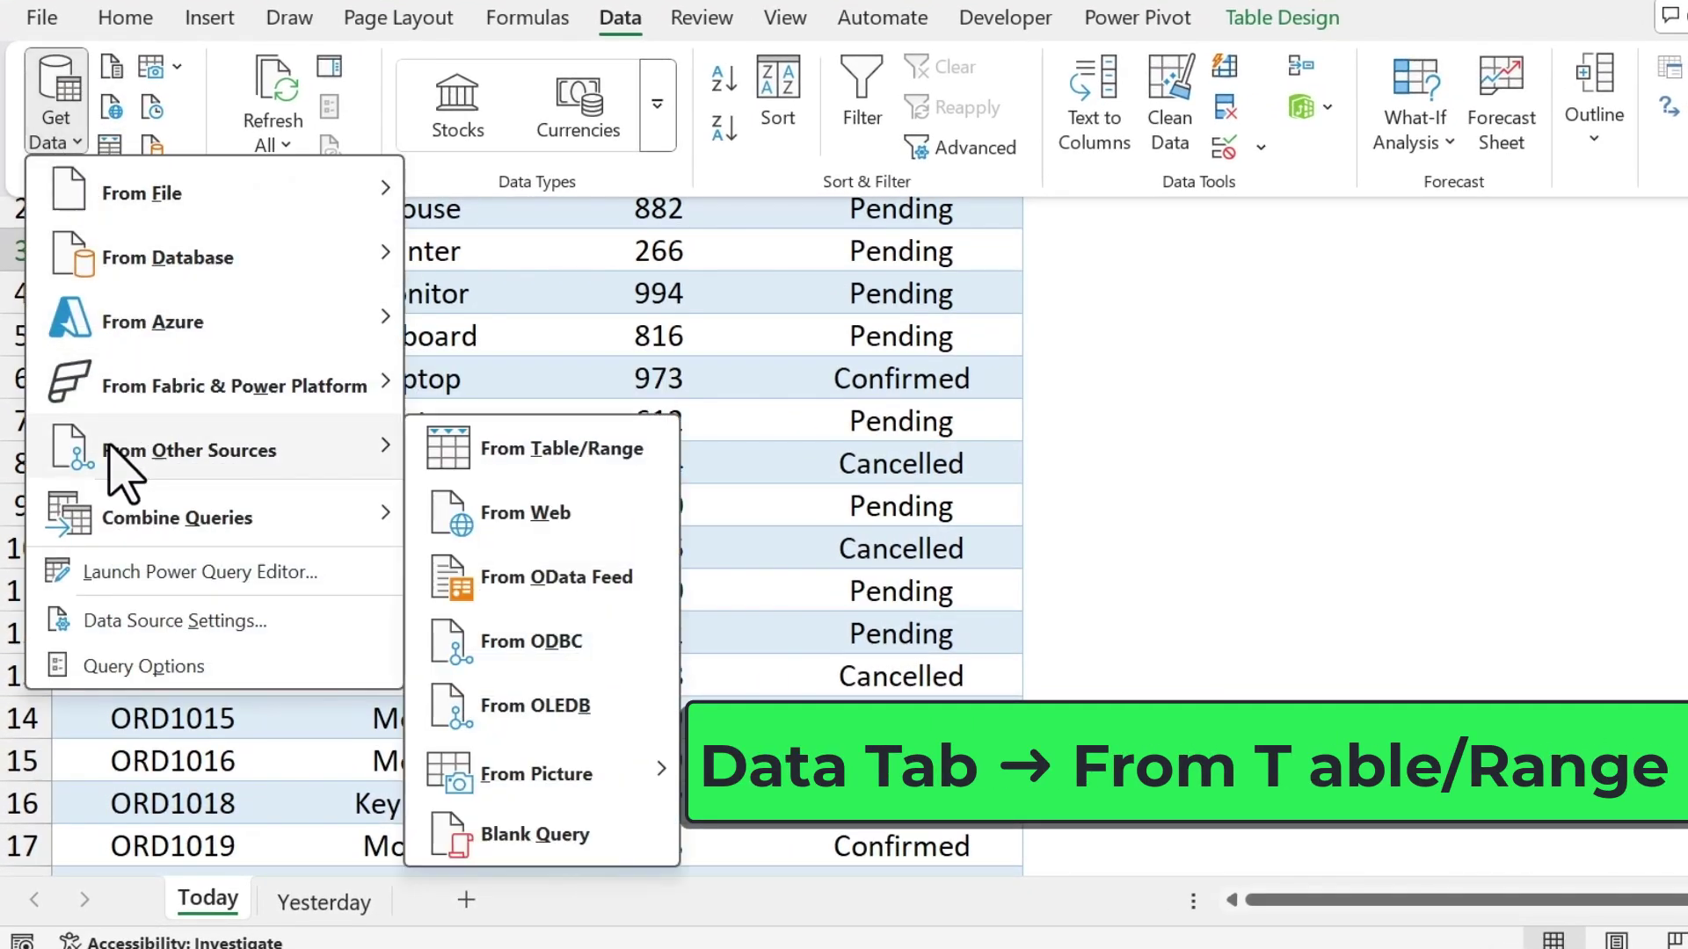
click(448, 466)
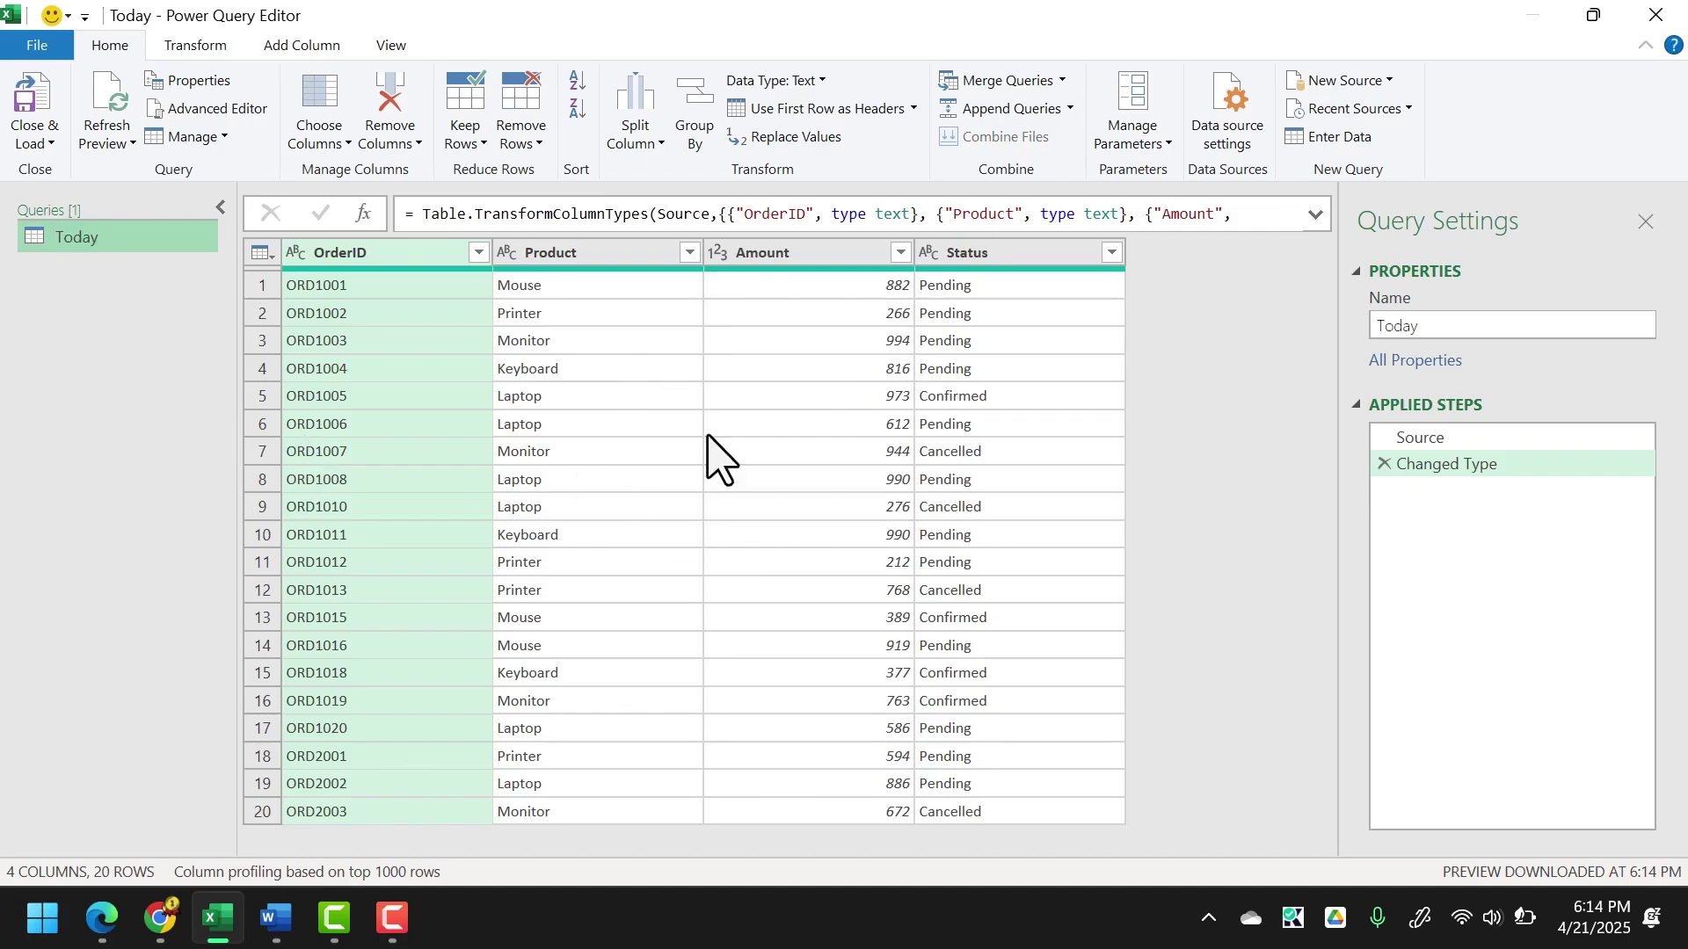
click(35, 137)
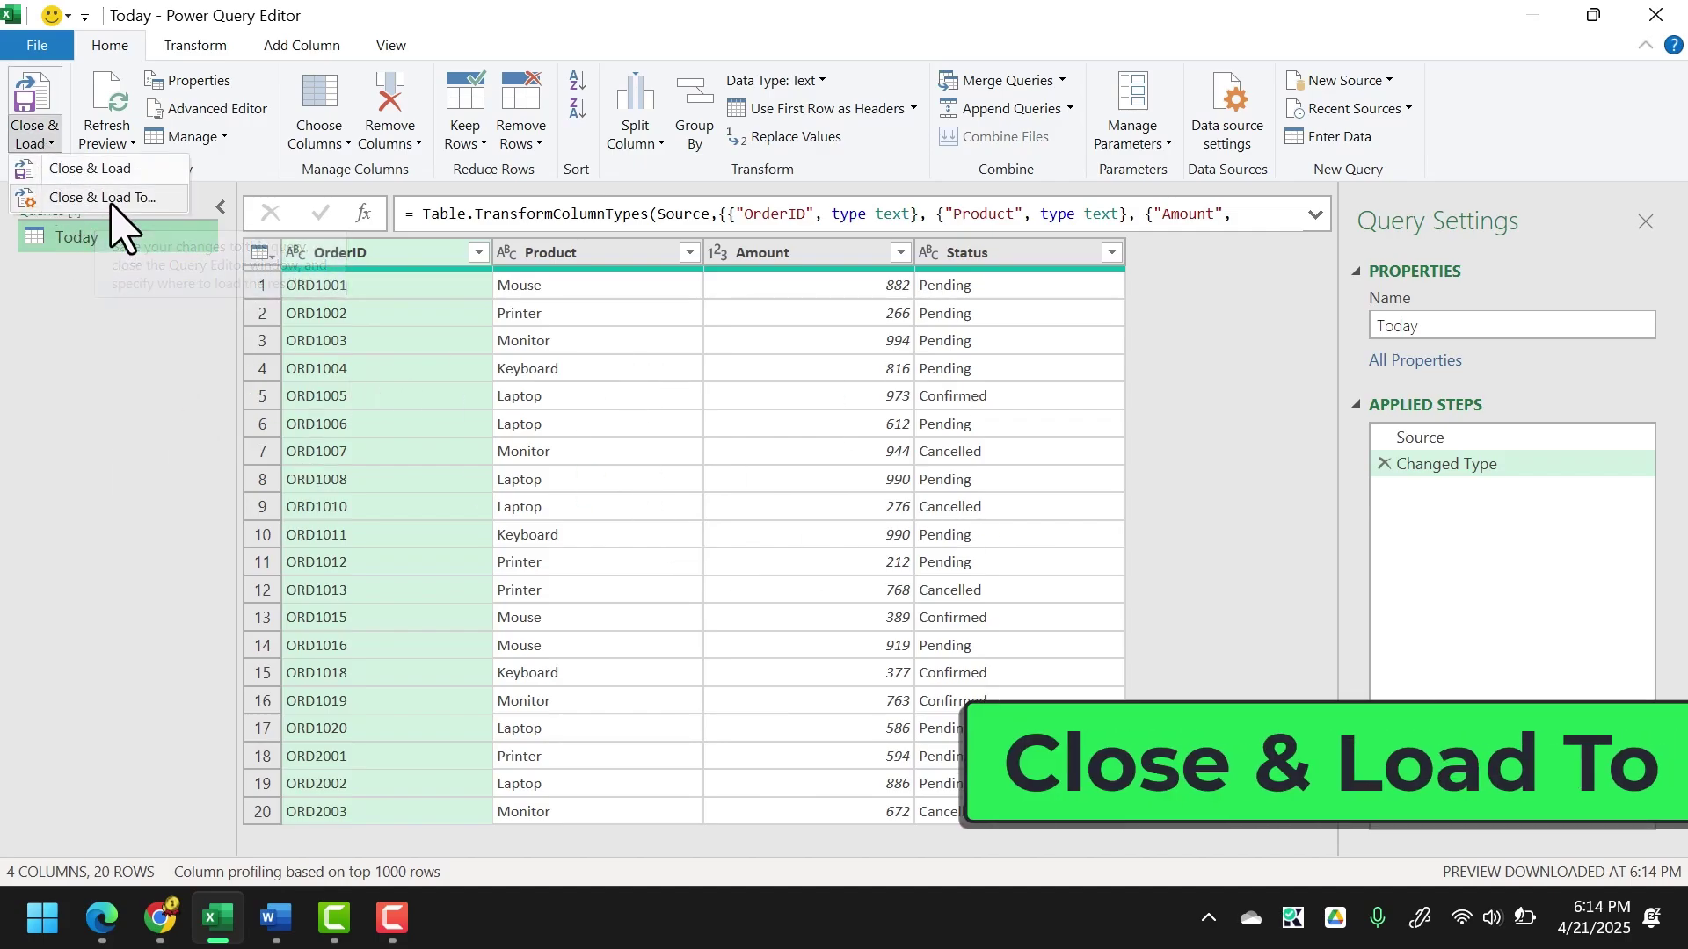
click(112, 198)
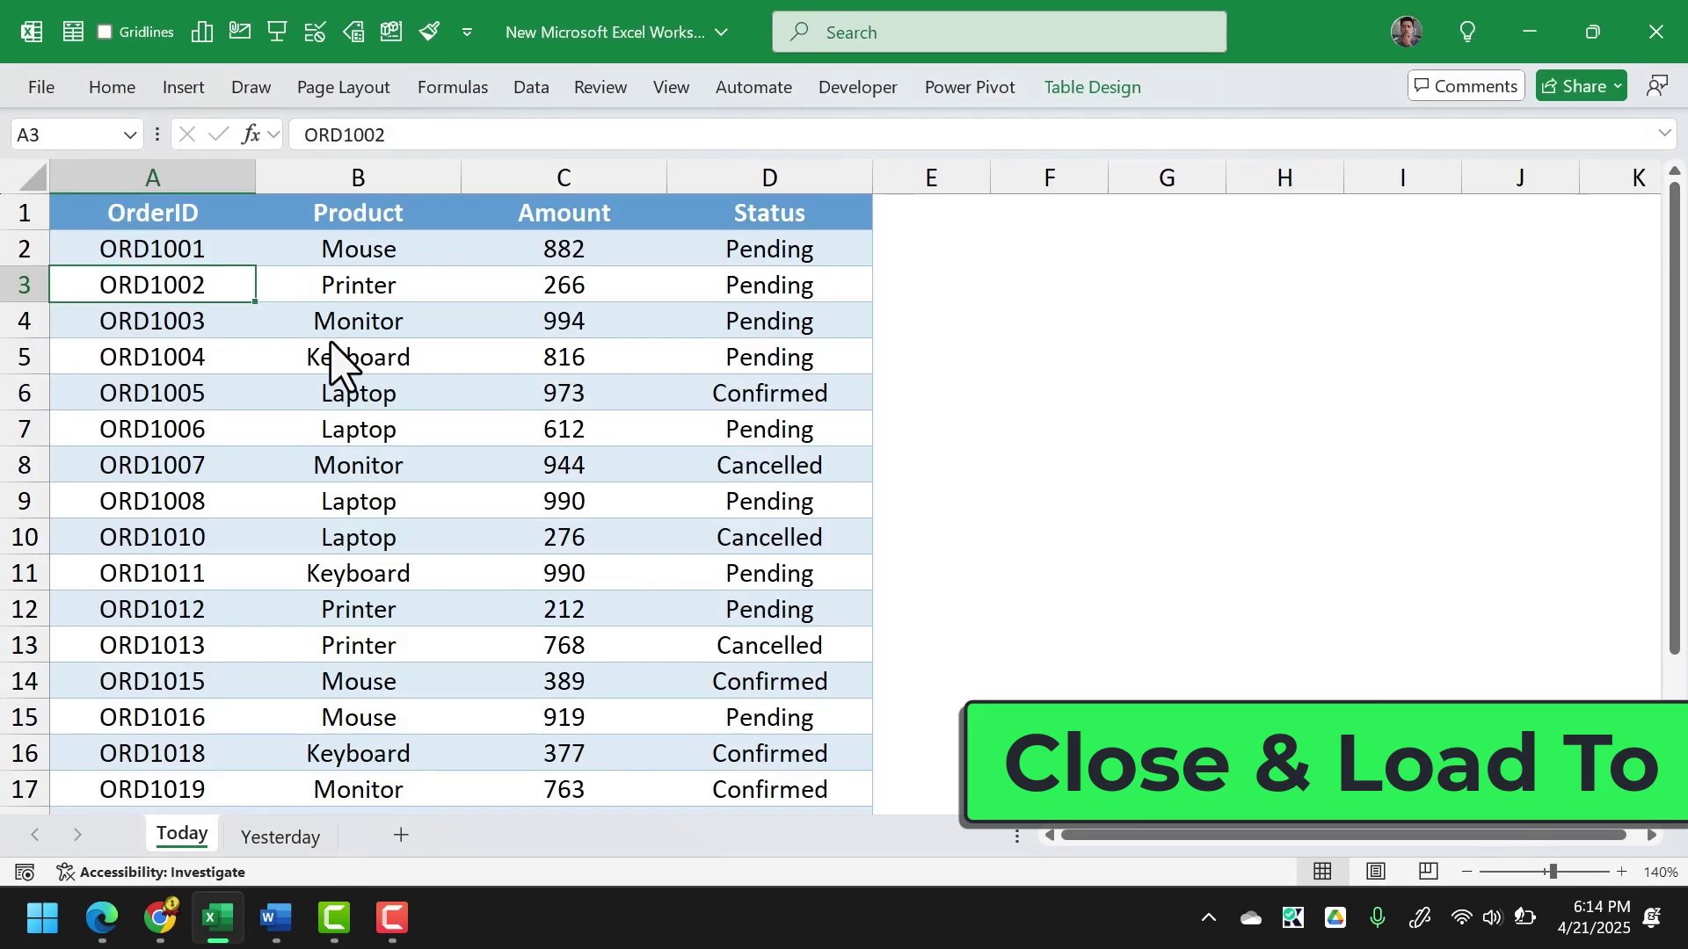
click(777, 387)
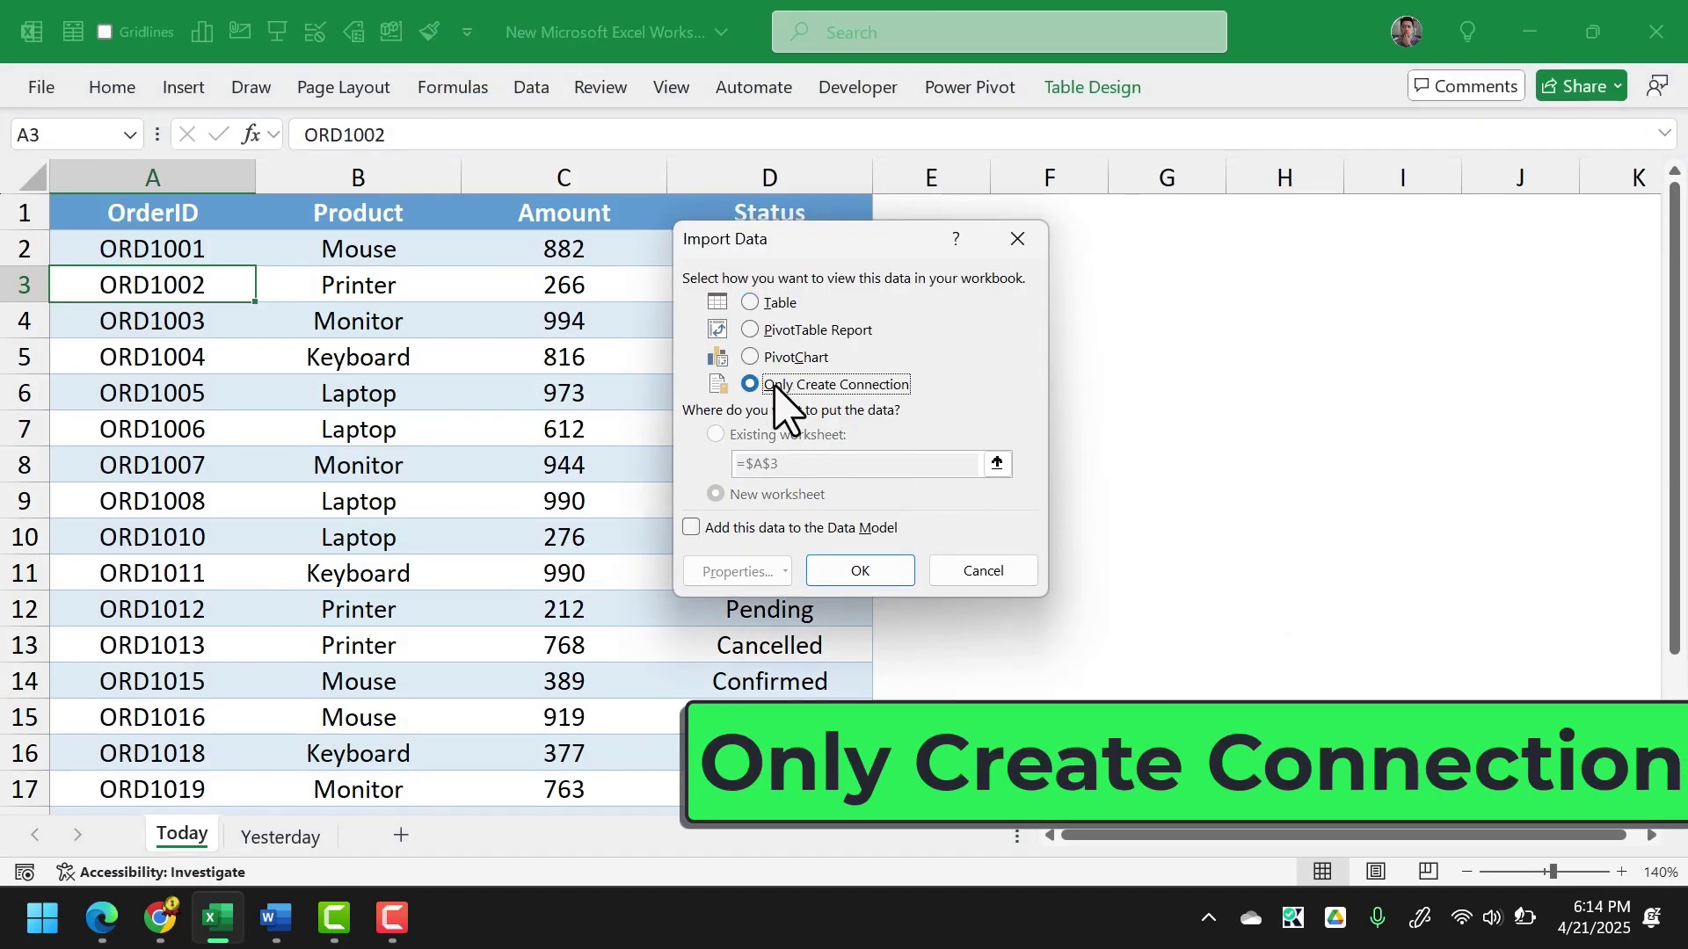
click(866, 571)
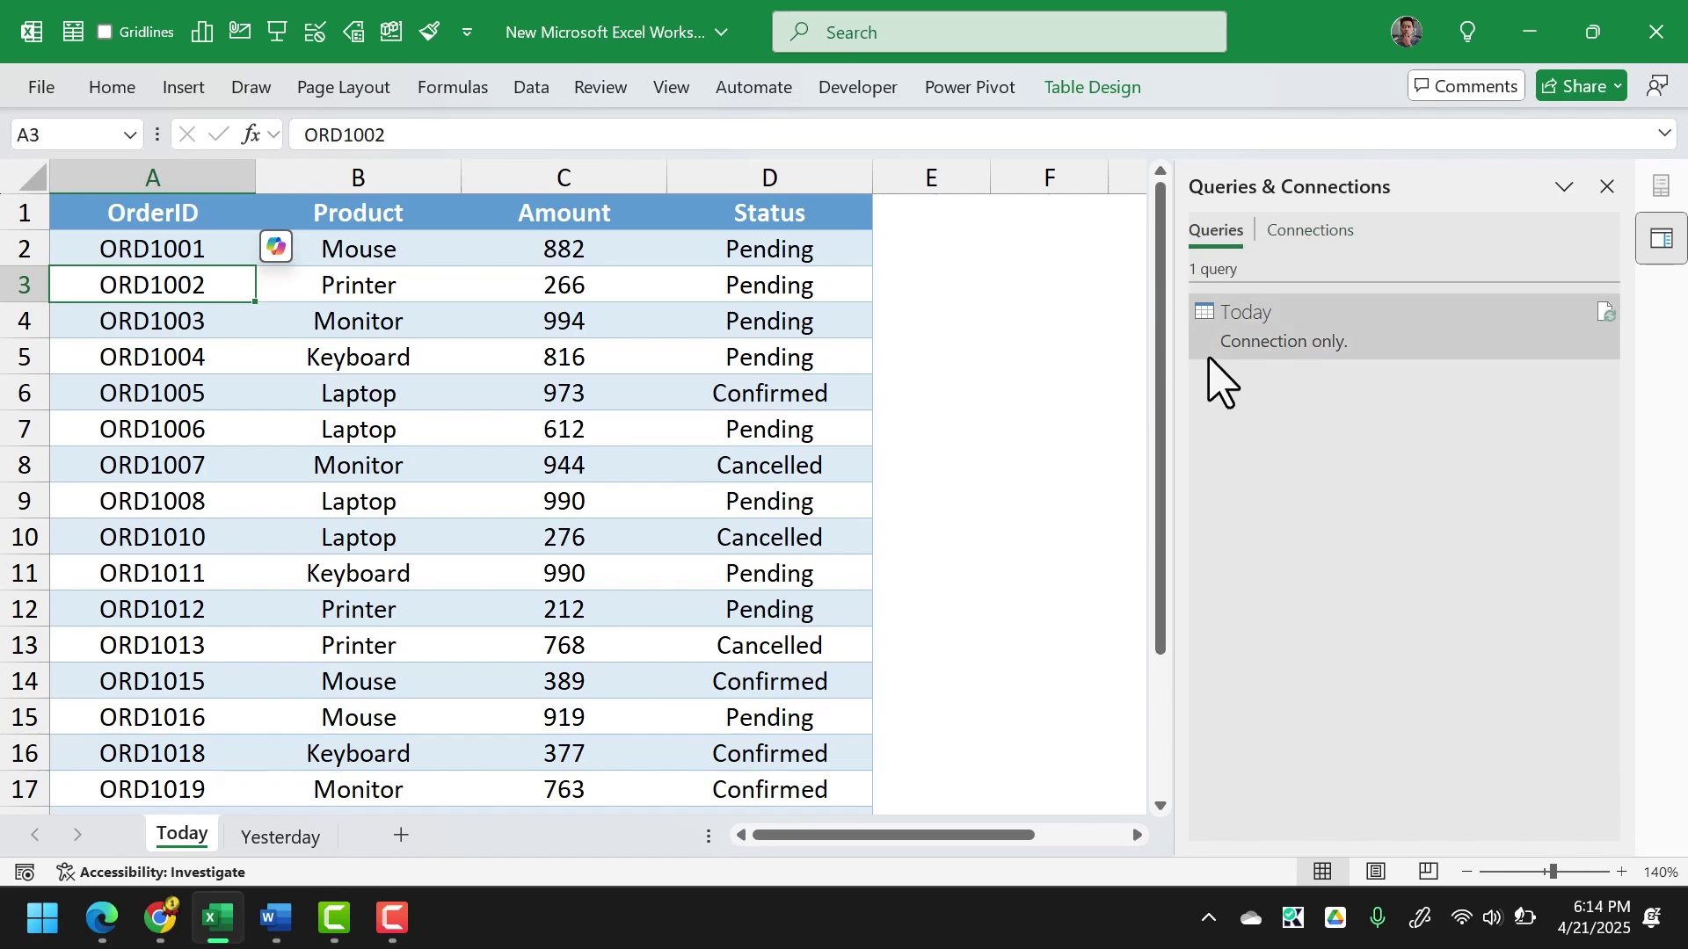
On the Yesterday sheet, create a From Table/Range query from the Yesterday table and load it connection-only.
click(267, 535)
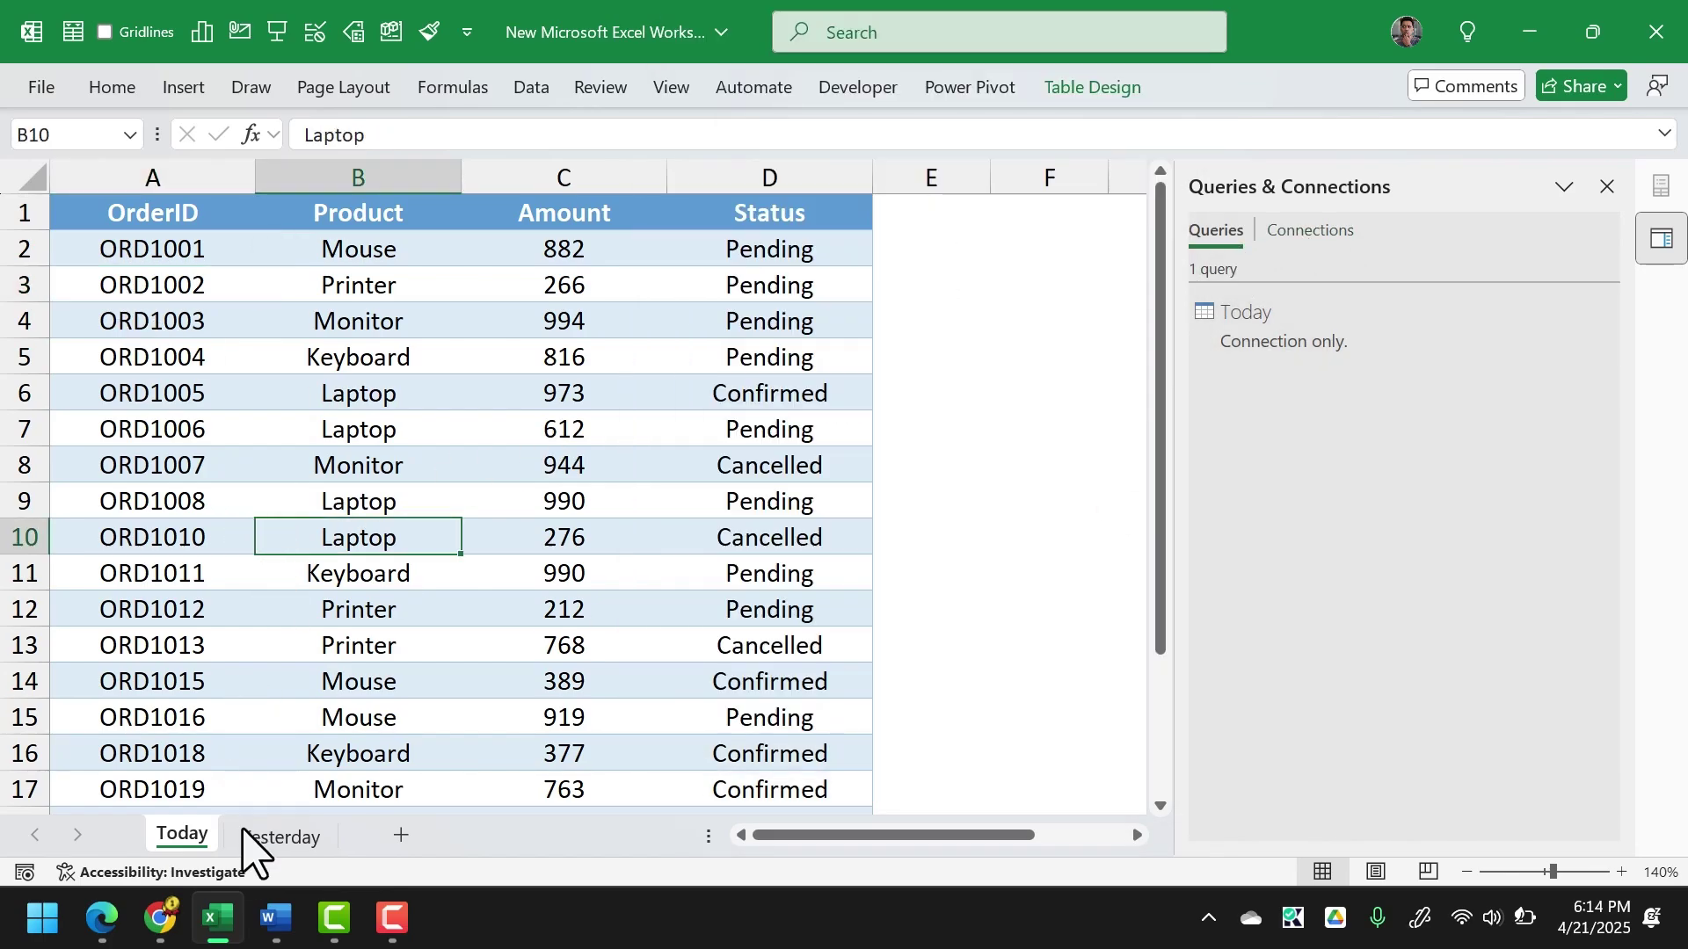
click(250, 848)
click(434, 425)
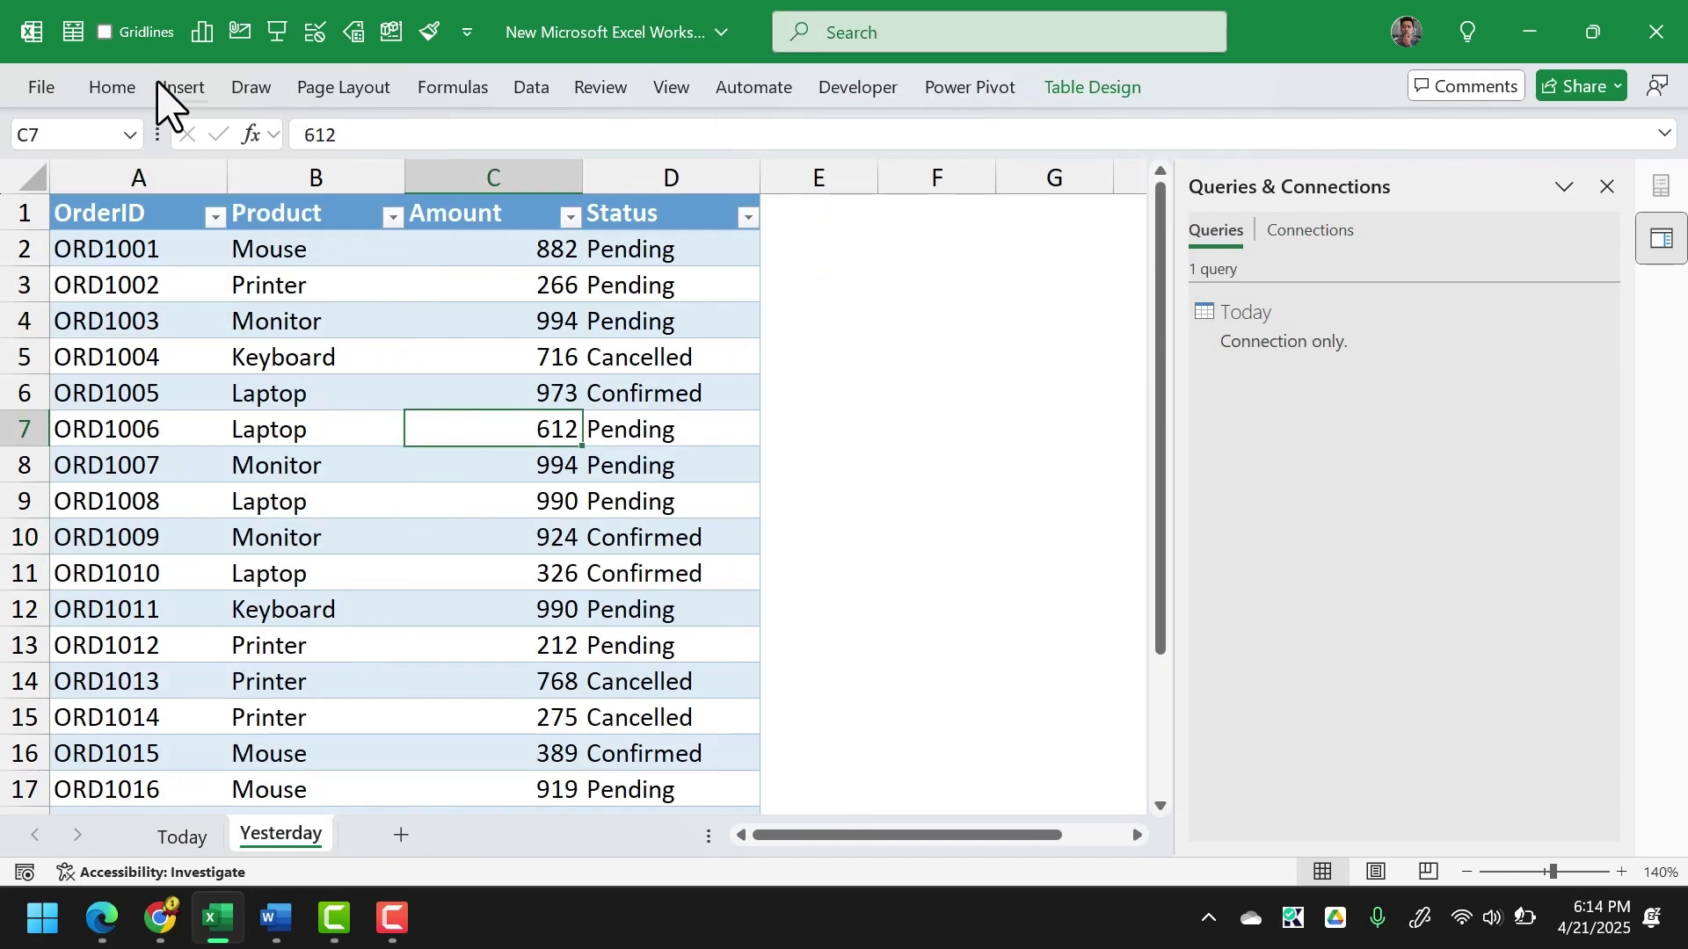
click(112, 87)
click(531, 87)
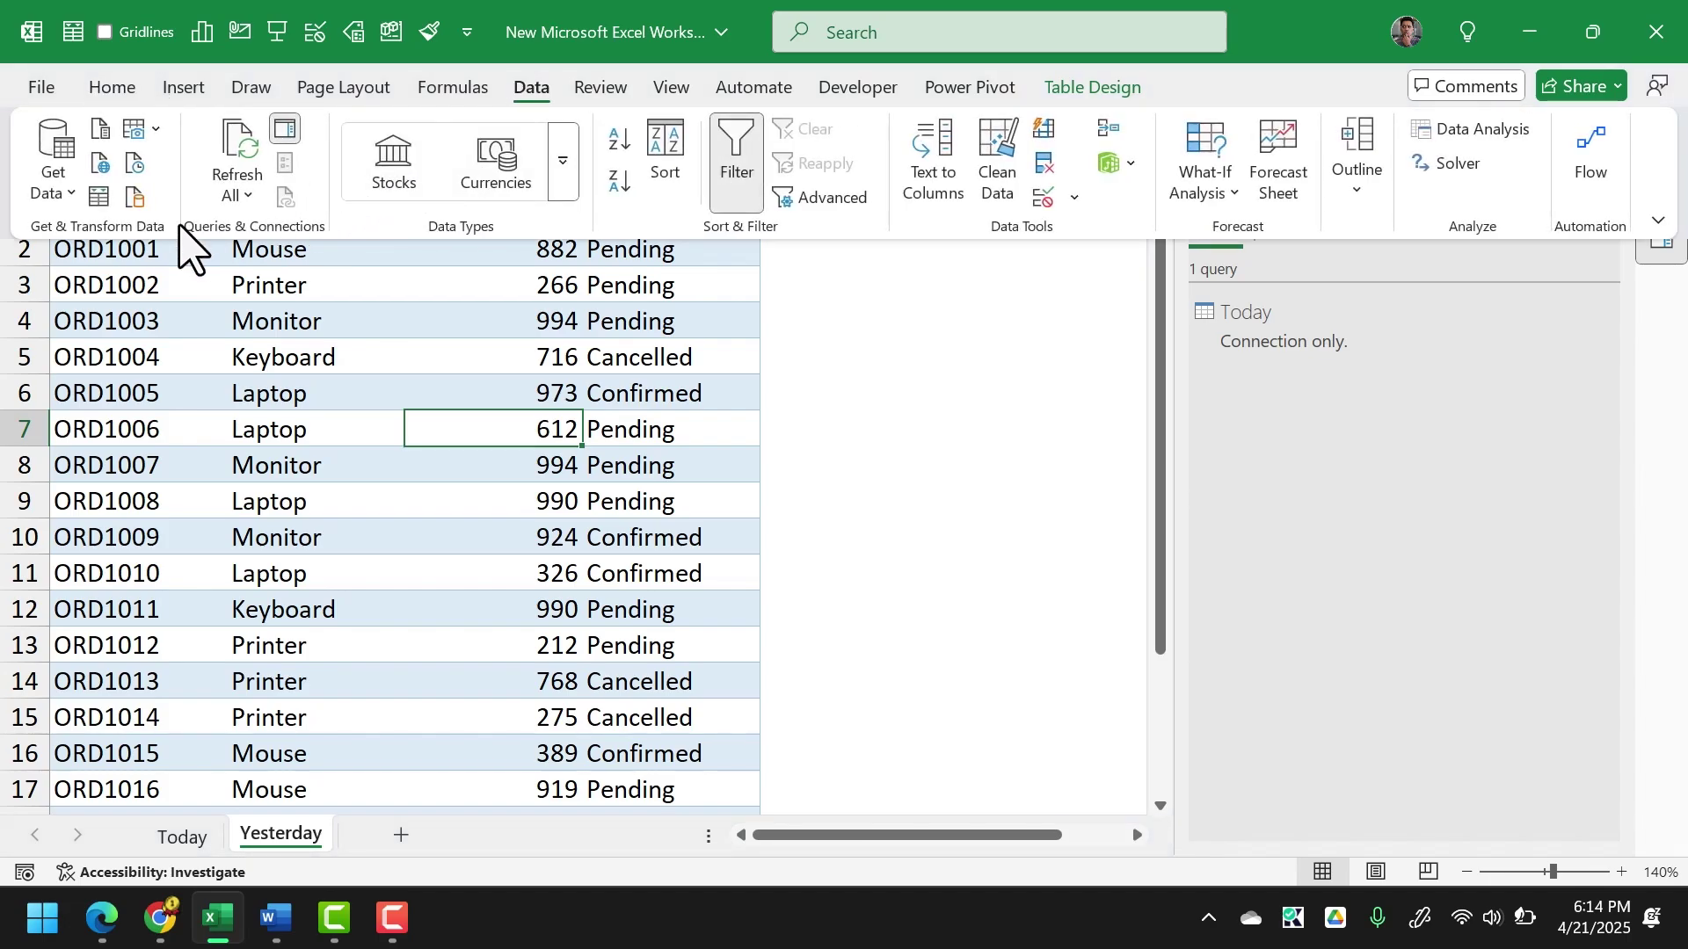
click(55, 195)
mouse_move(108, 453)
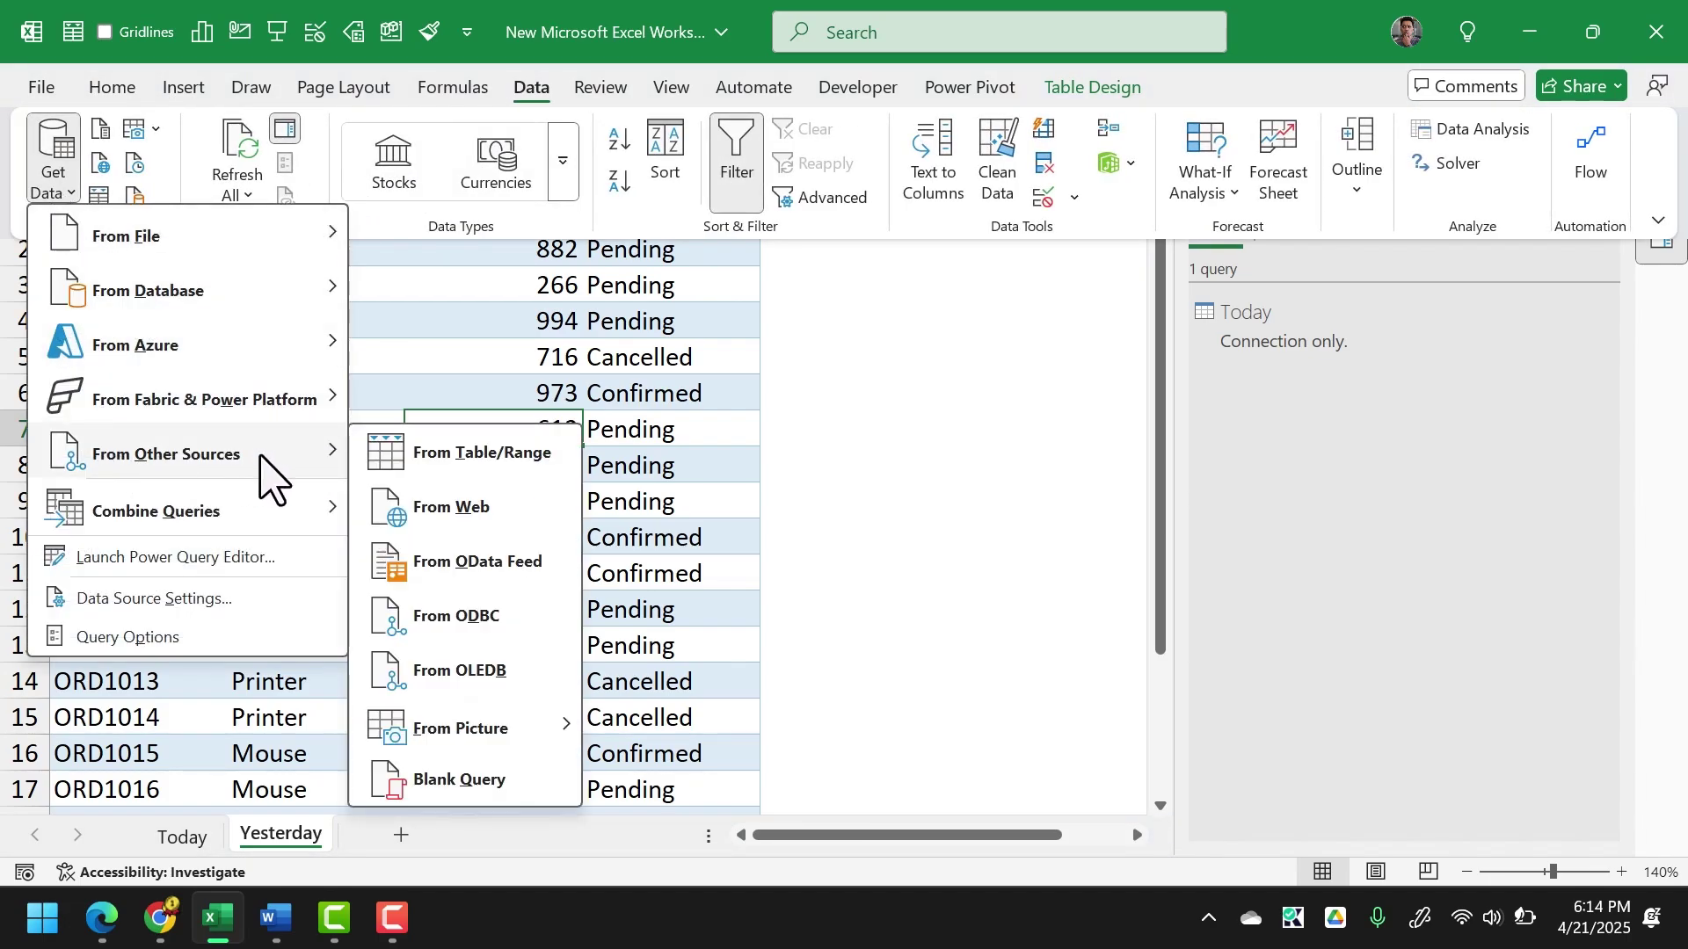
click(453, 471)
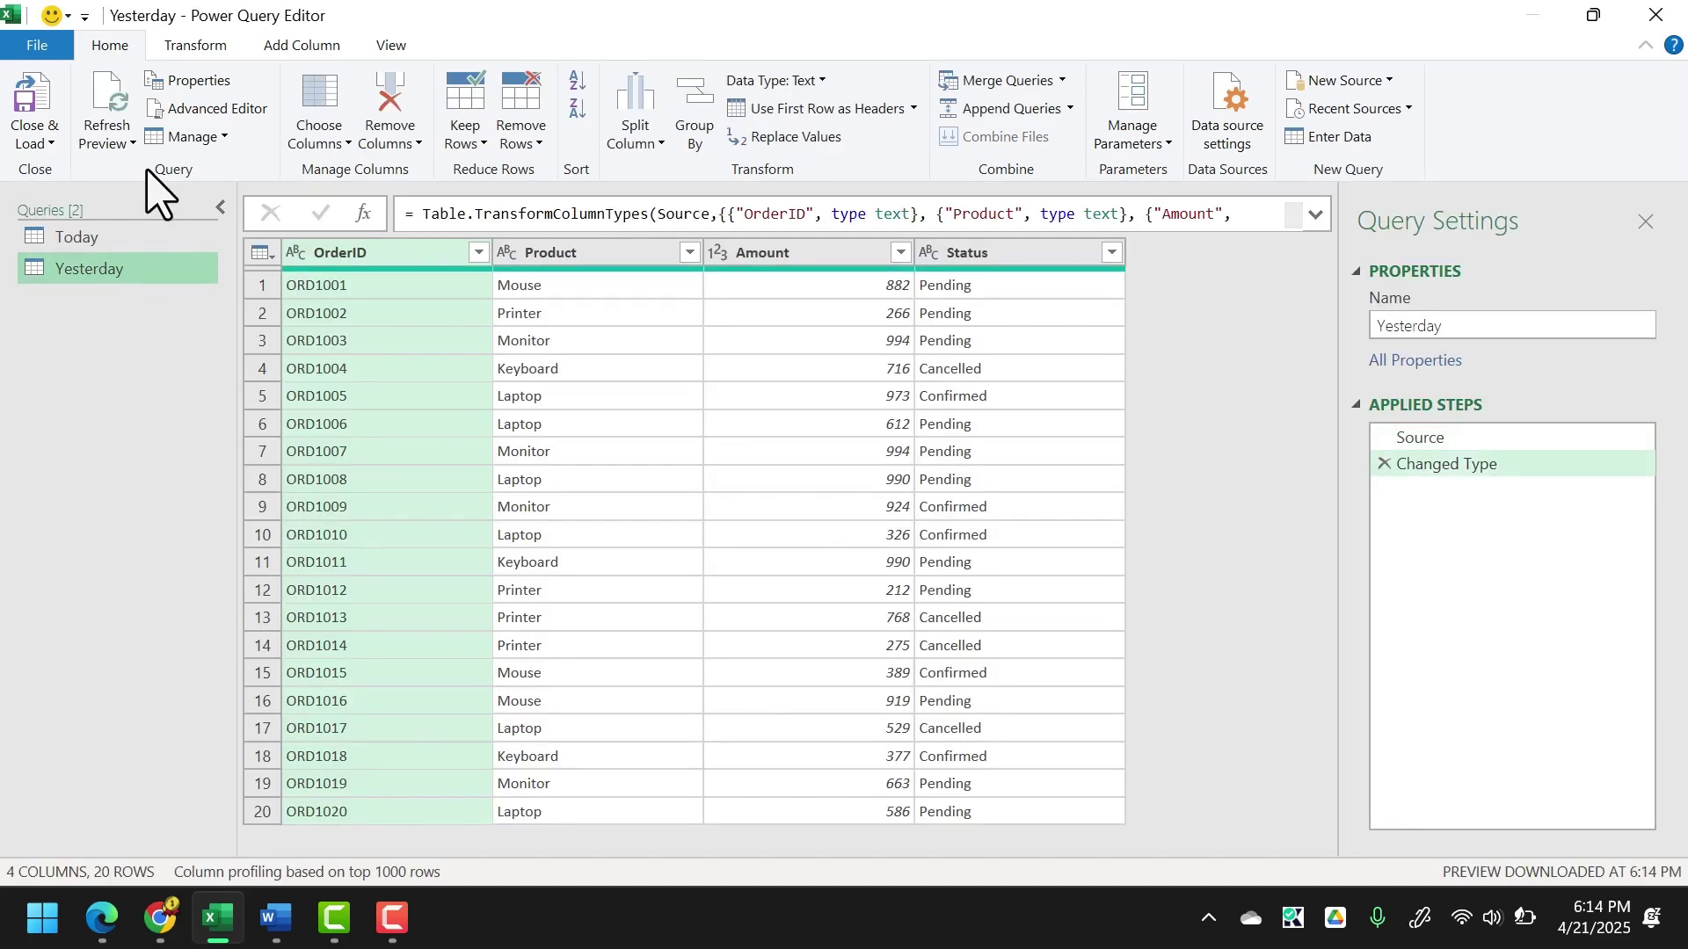
click(46, 143)
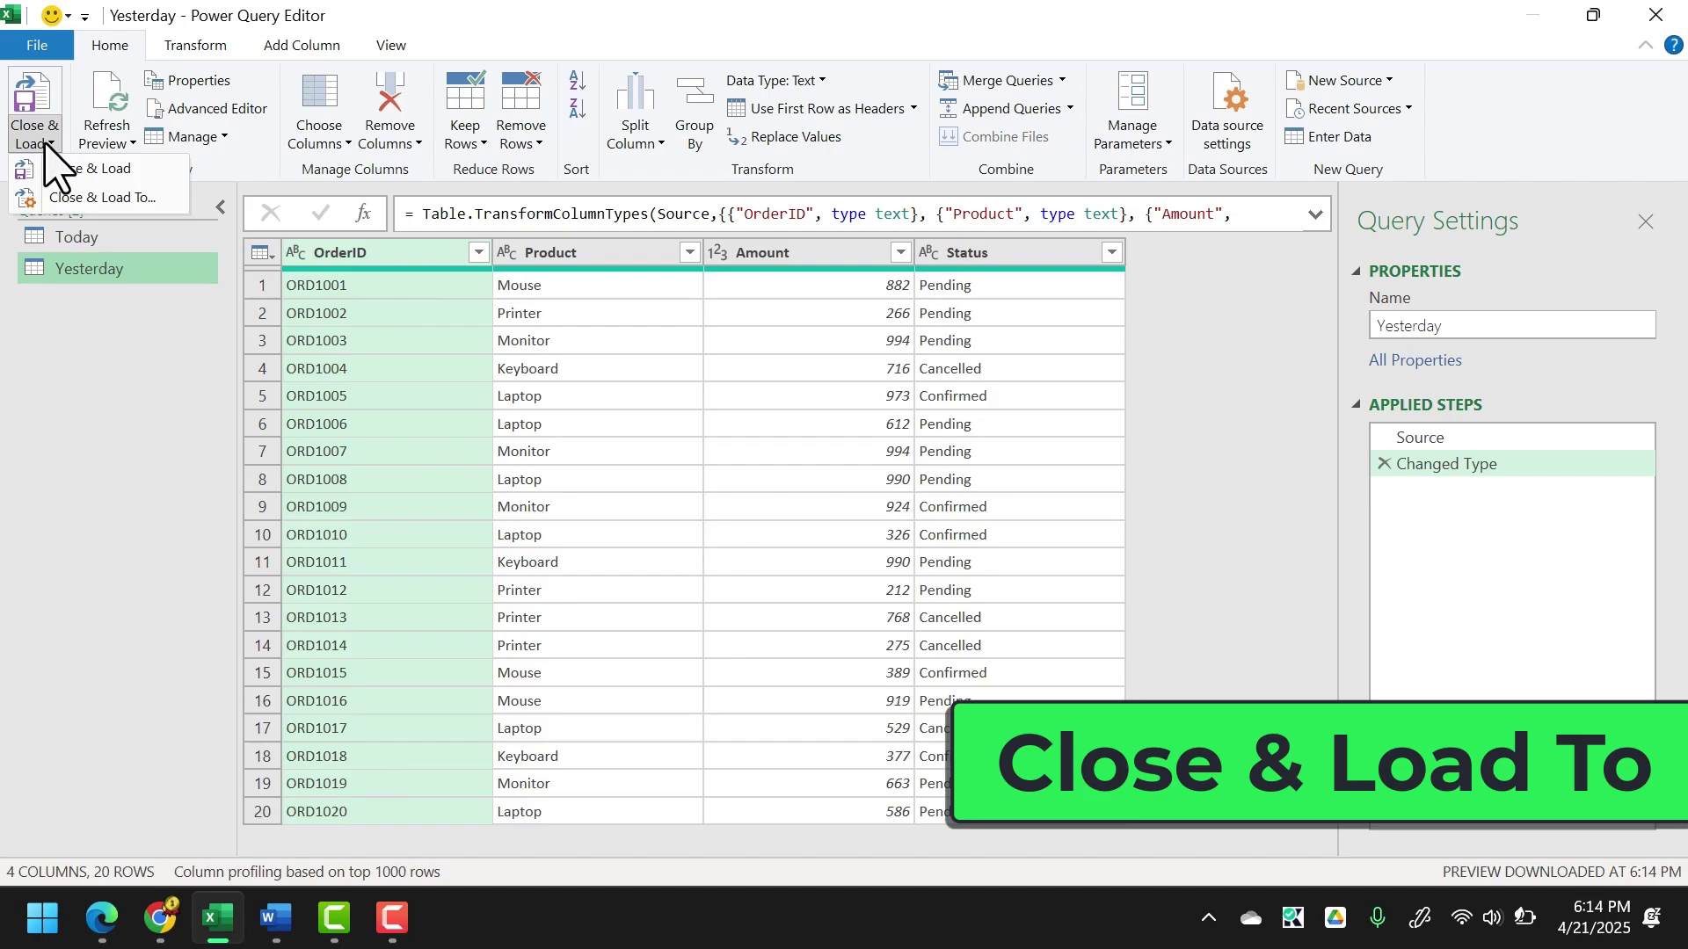
click(101, 197)
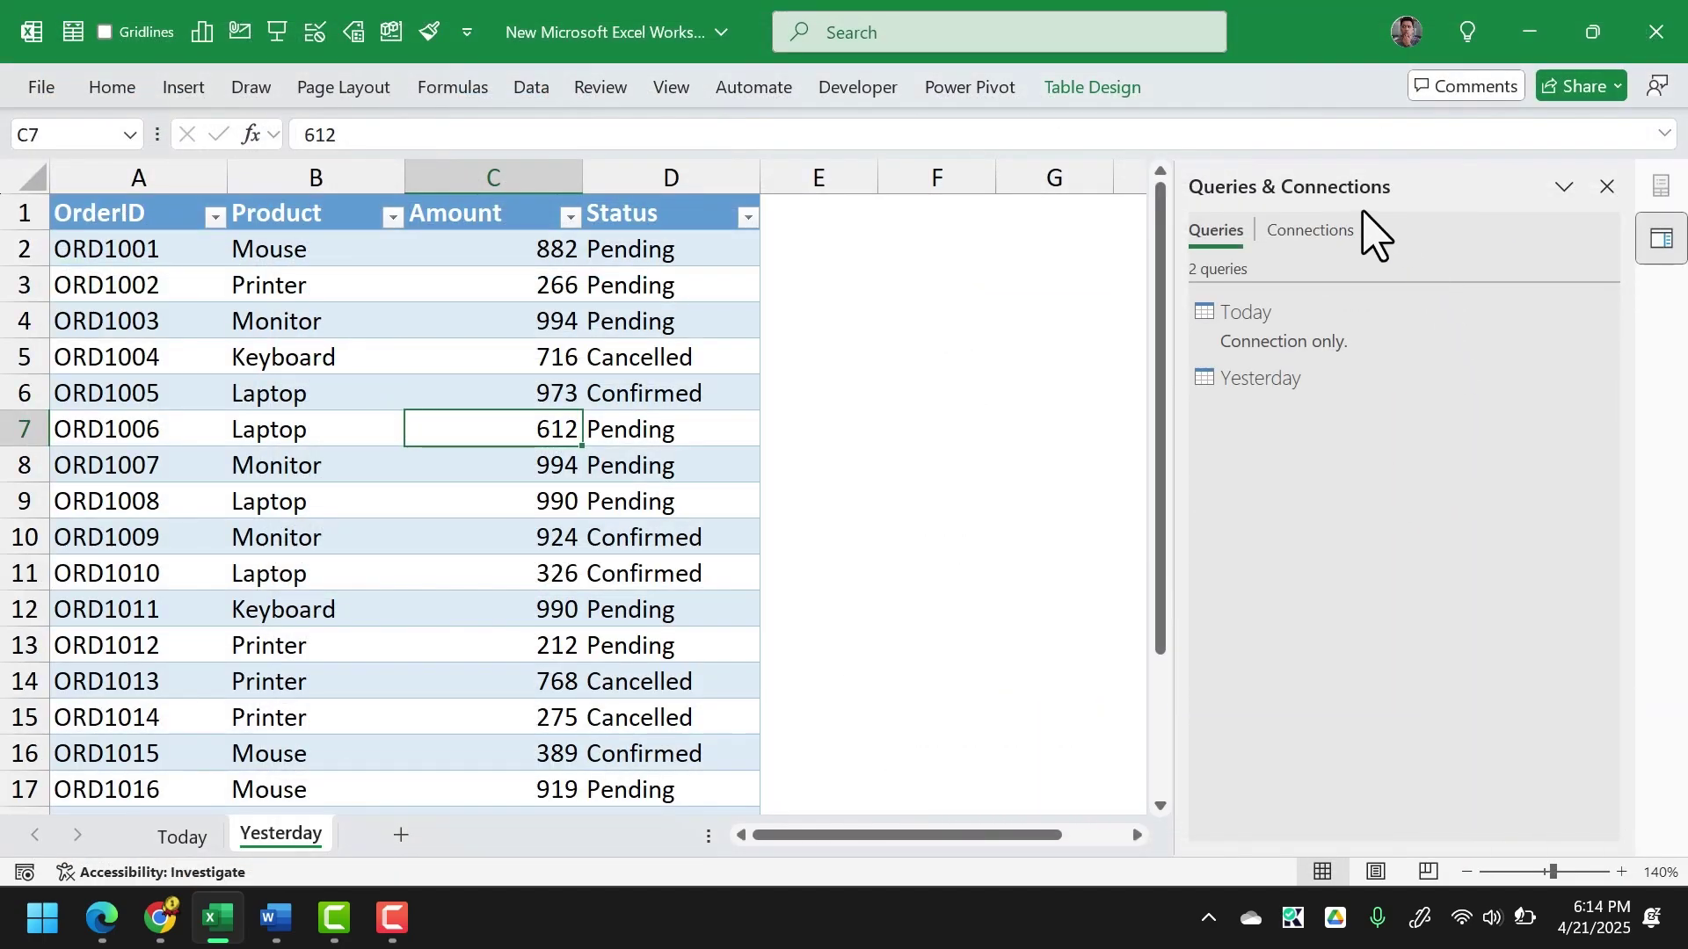
click(748, 385)
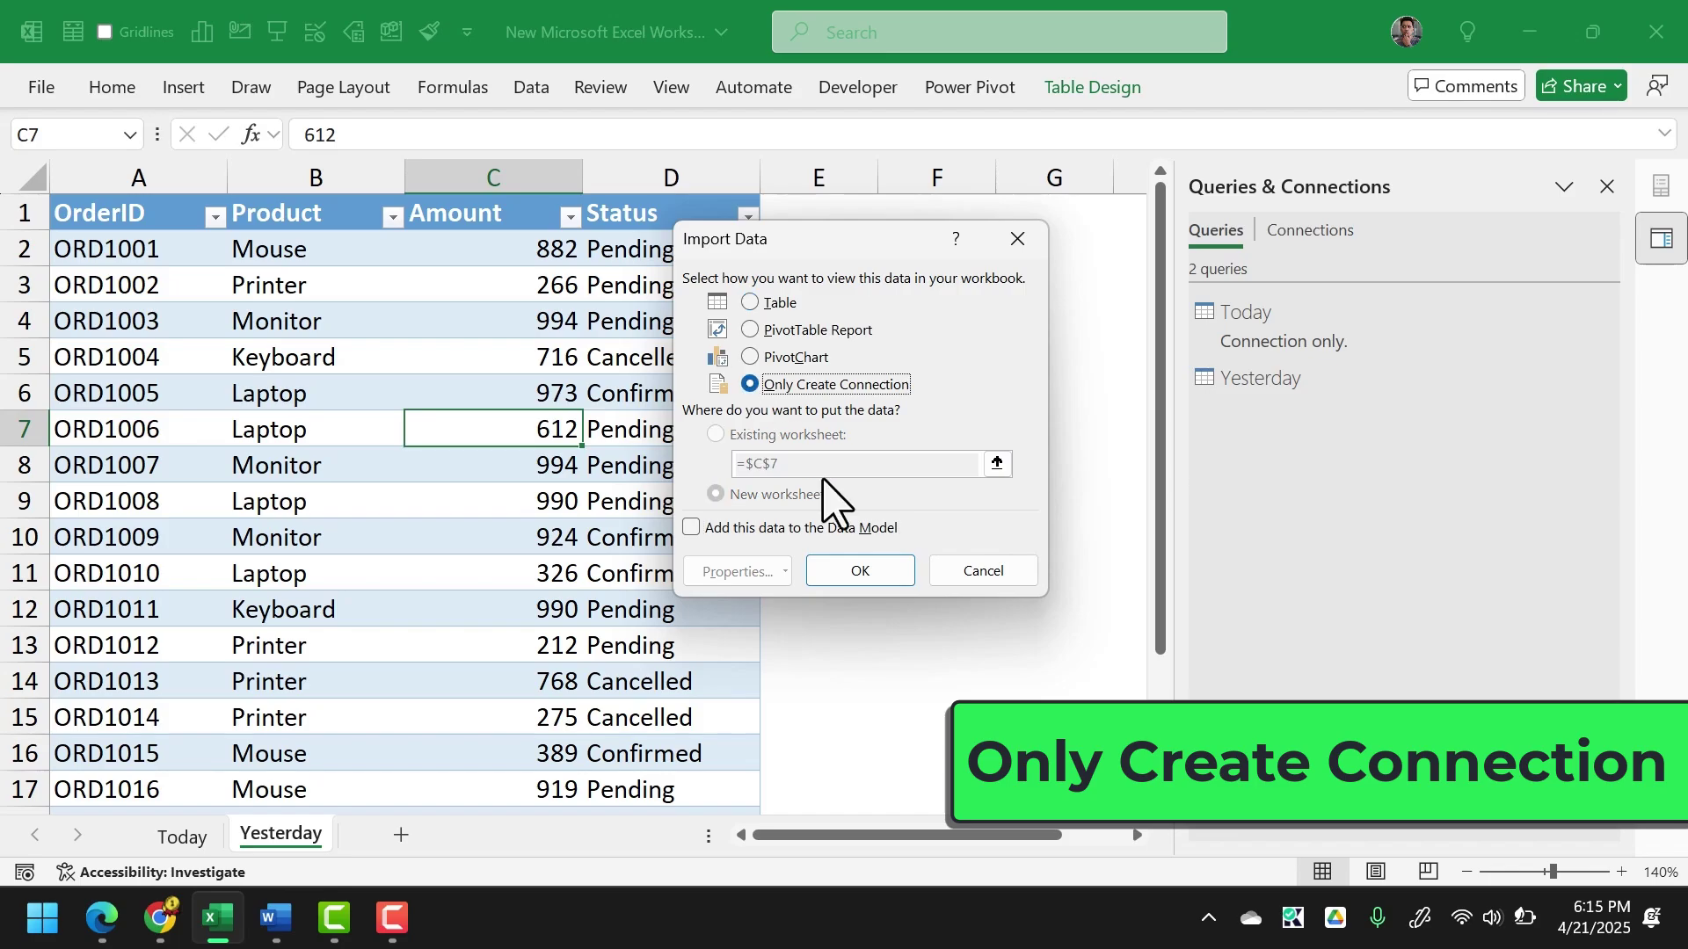
click(864, 569)
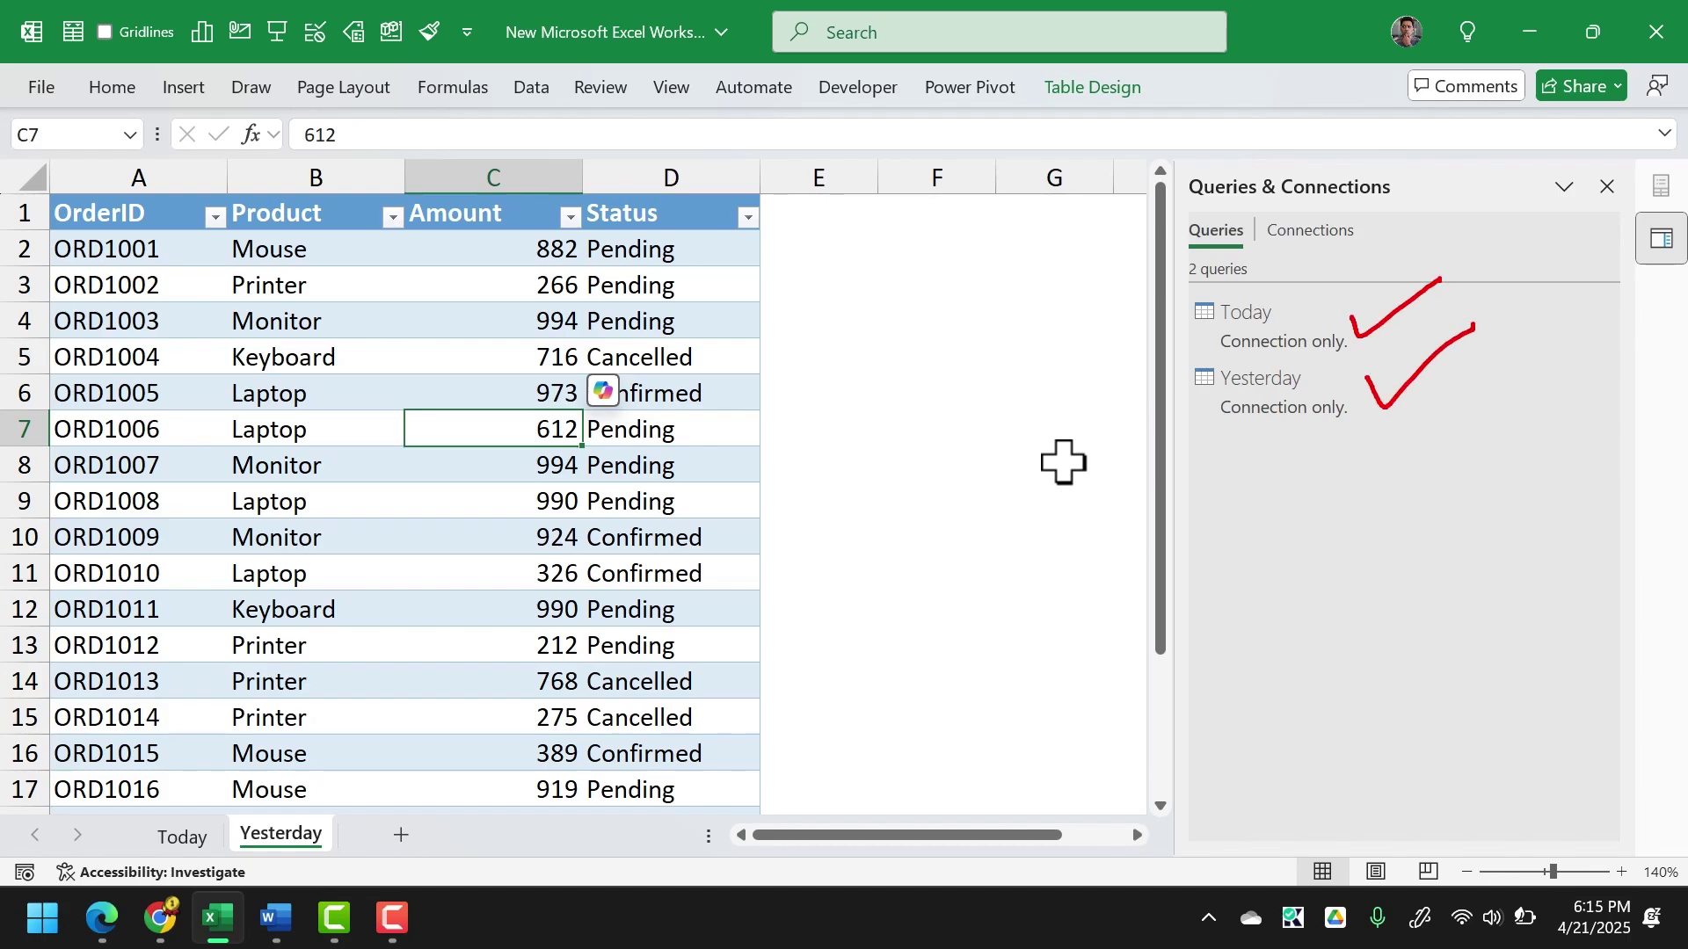
Launch the Power Query Editor and start a Merge Queries as New with Today first.
key(Escape)
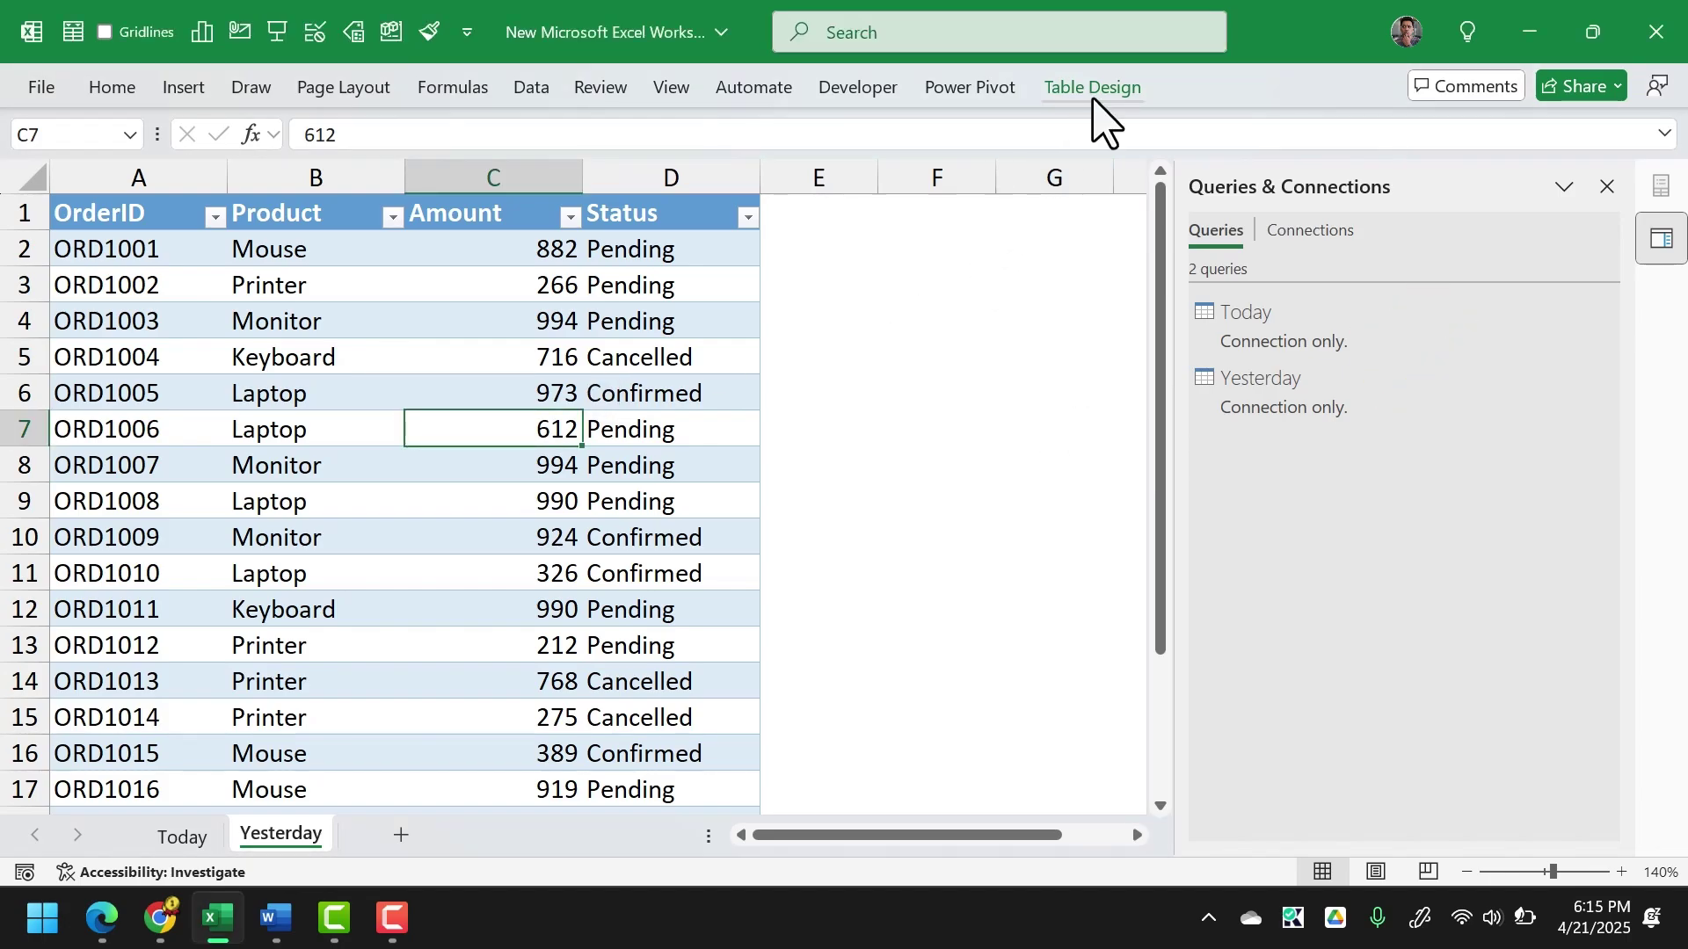
click(532, 88)
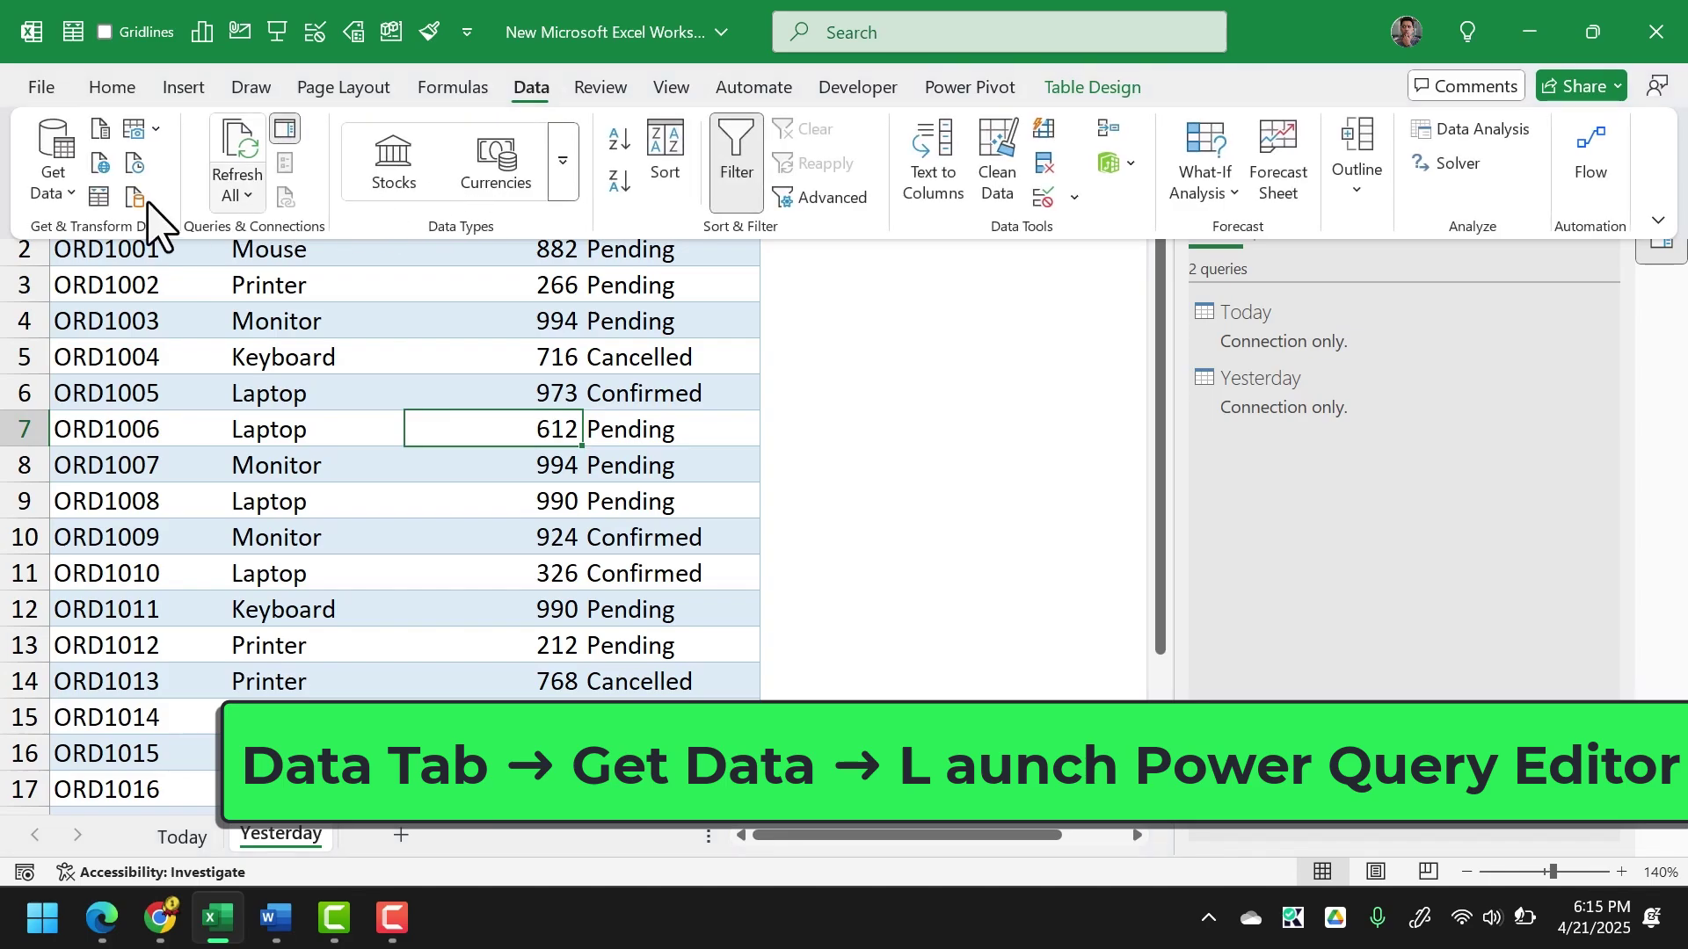
click(53, 171)
click(176, 558)
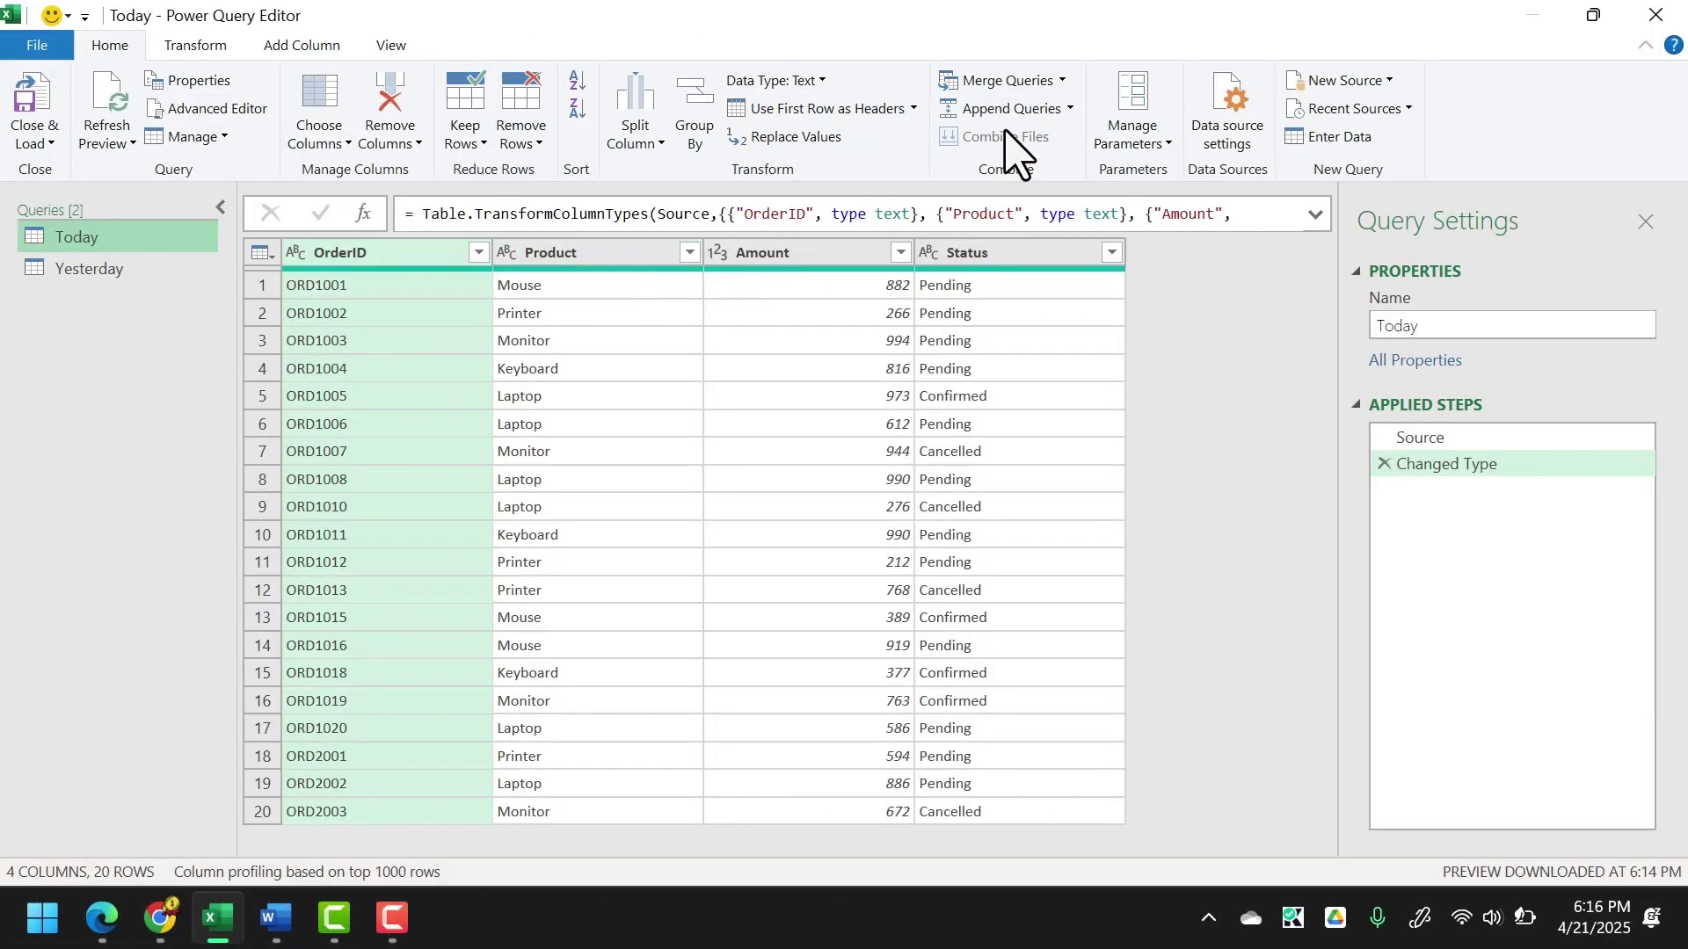
click(1063, 80)
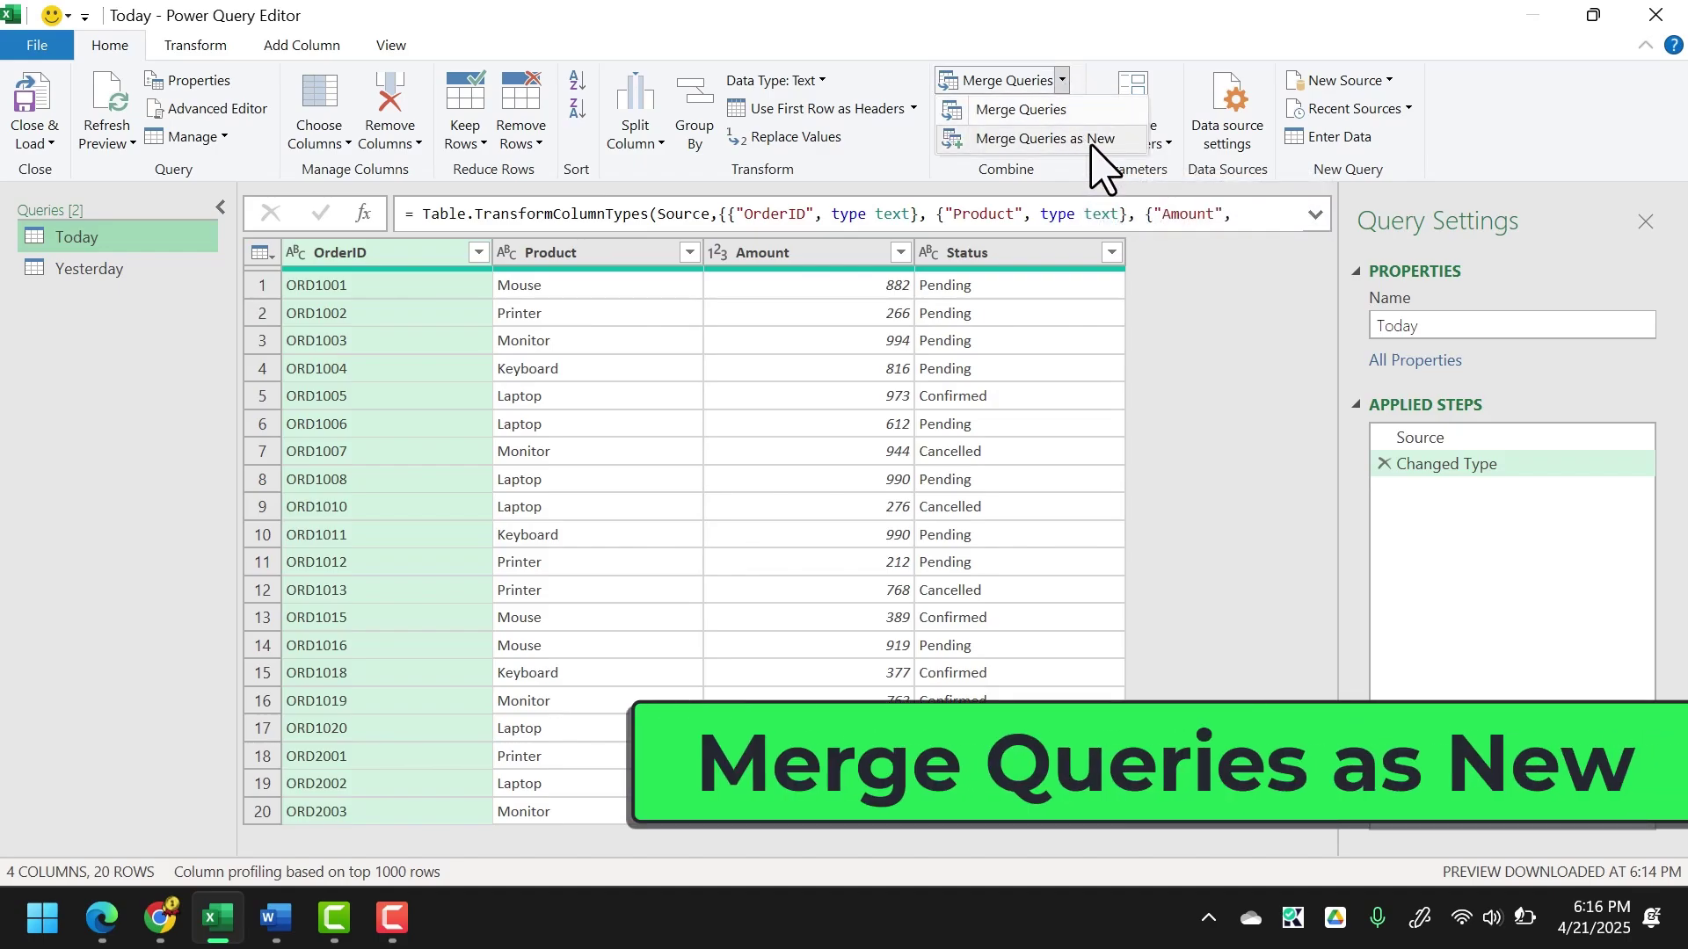
click(1091, 141)
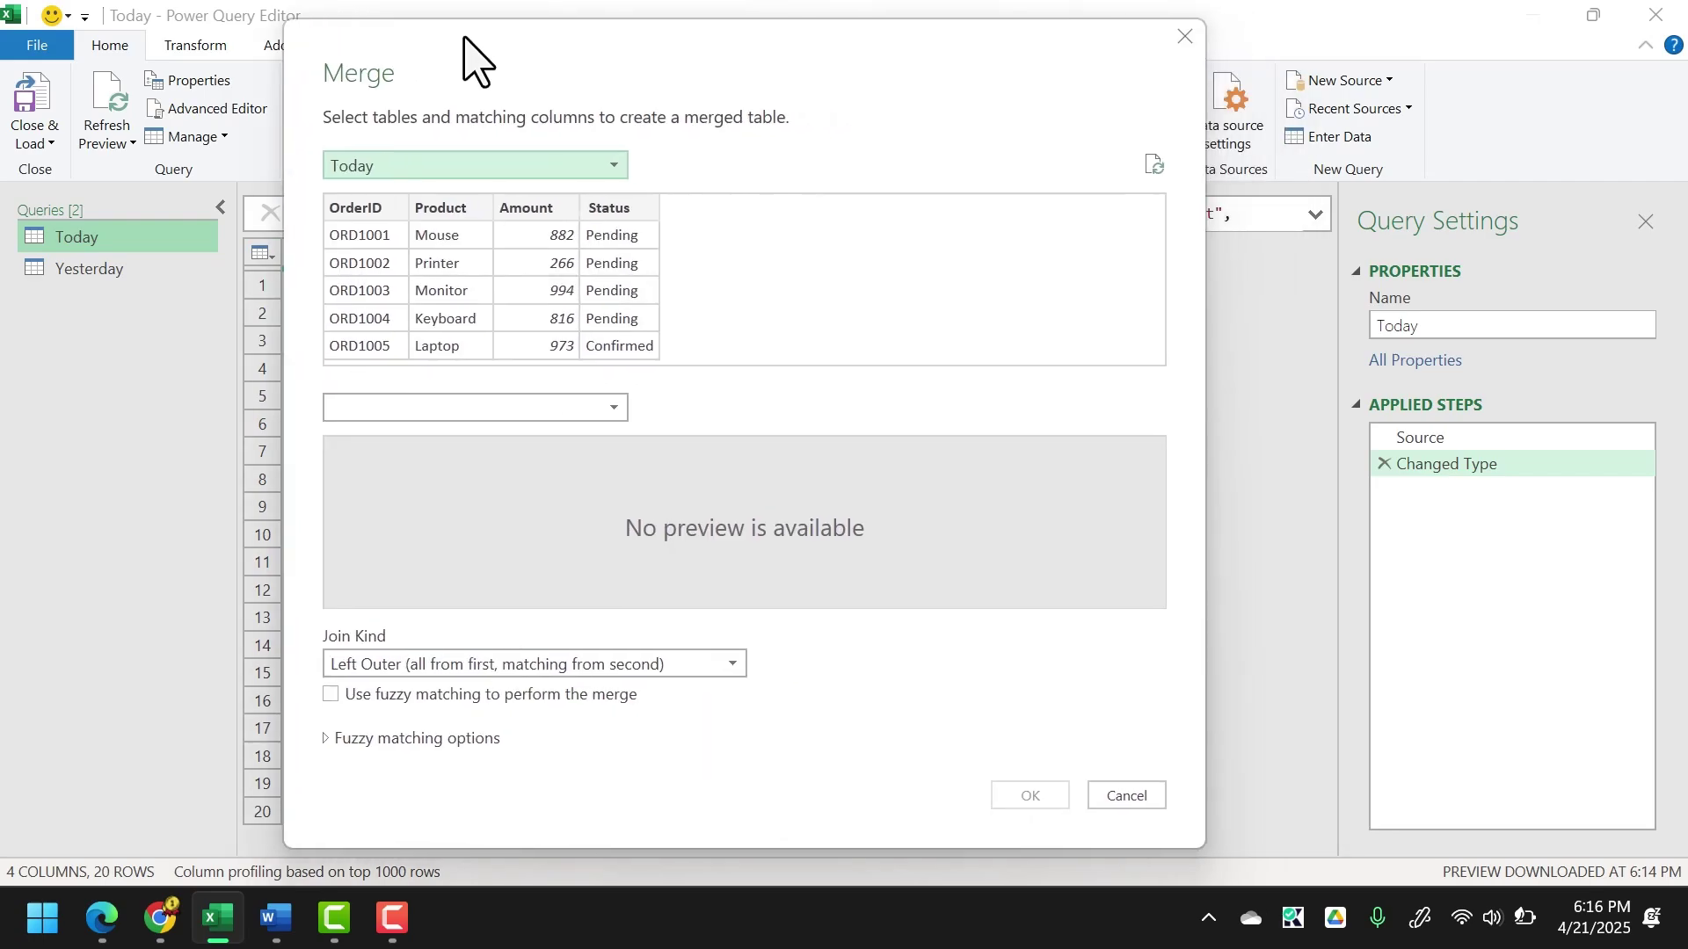
Merge Today with Yesterday on OrderID using a Full Outer join.
click(387, 163)
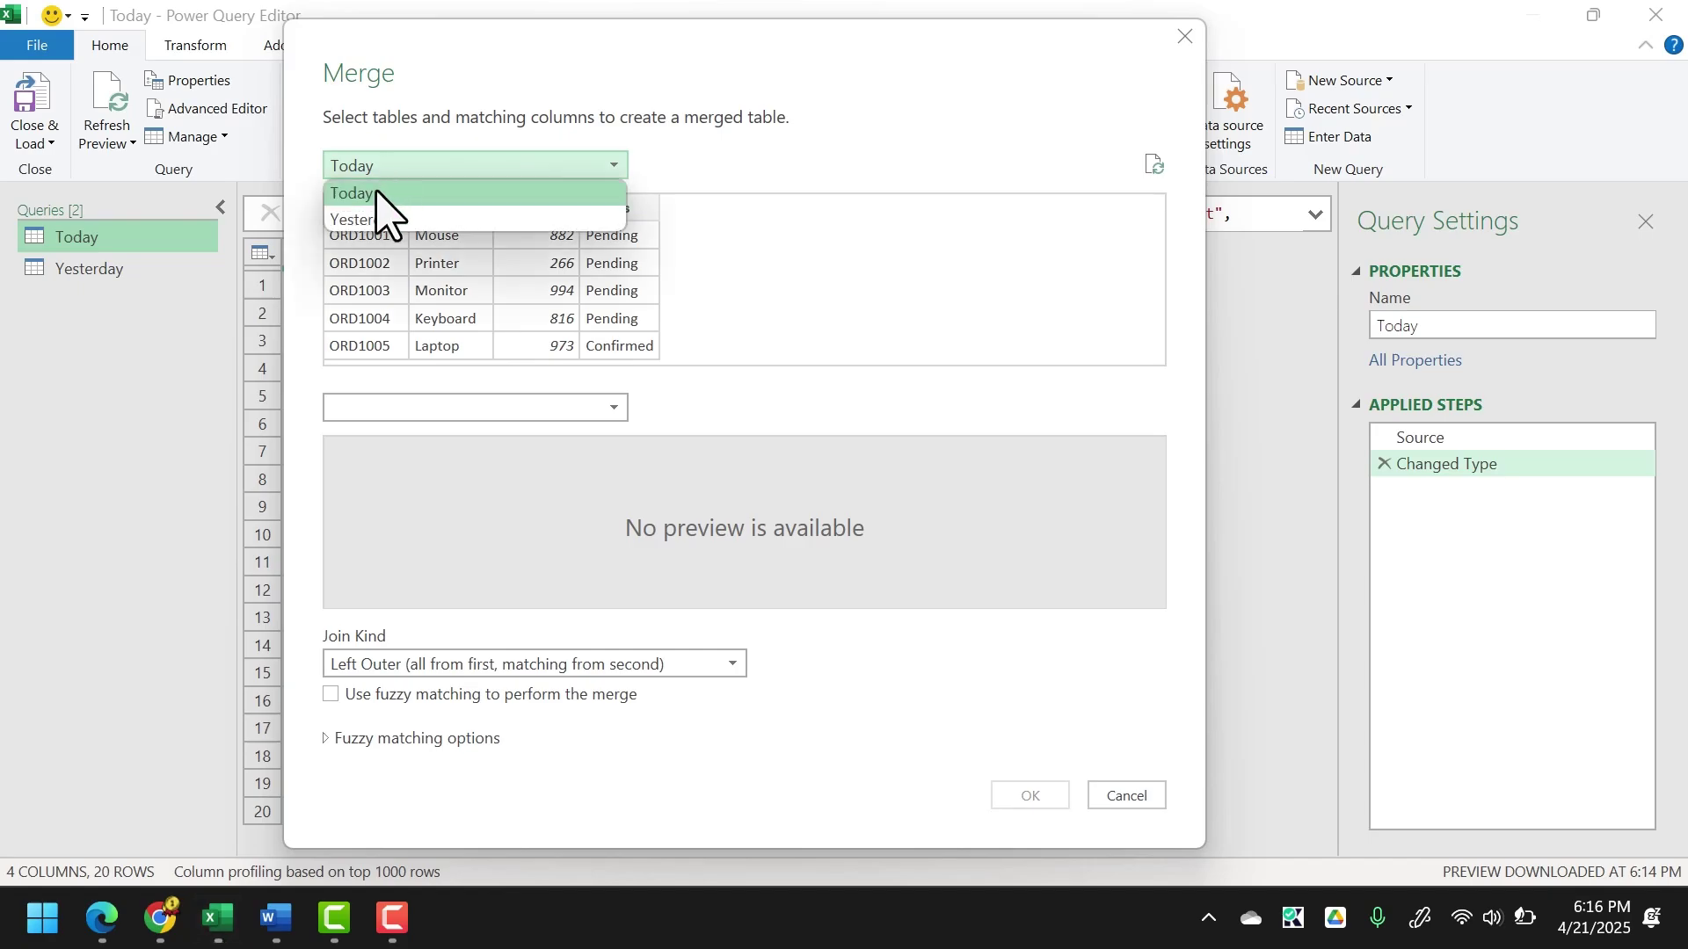
click(444, 197)
click(375, 210)
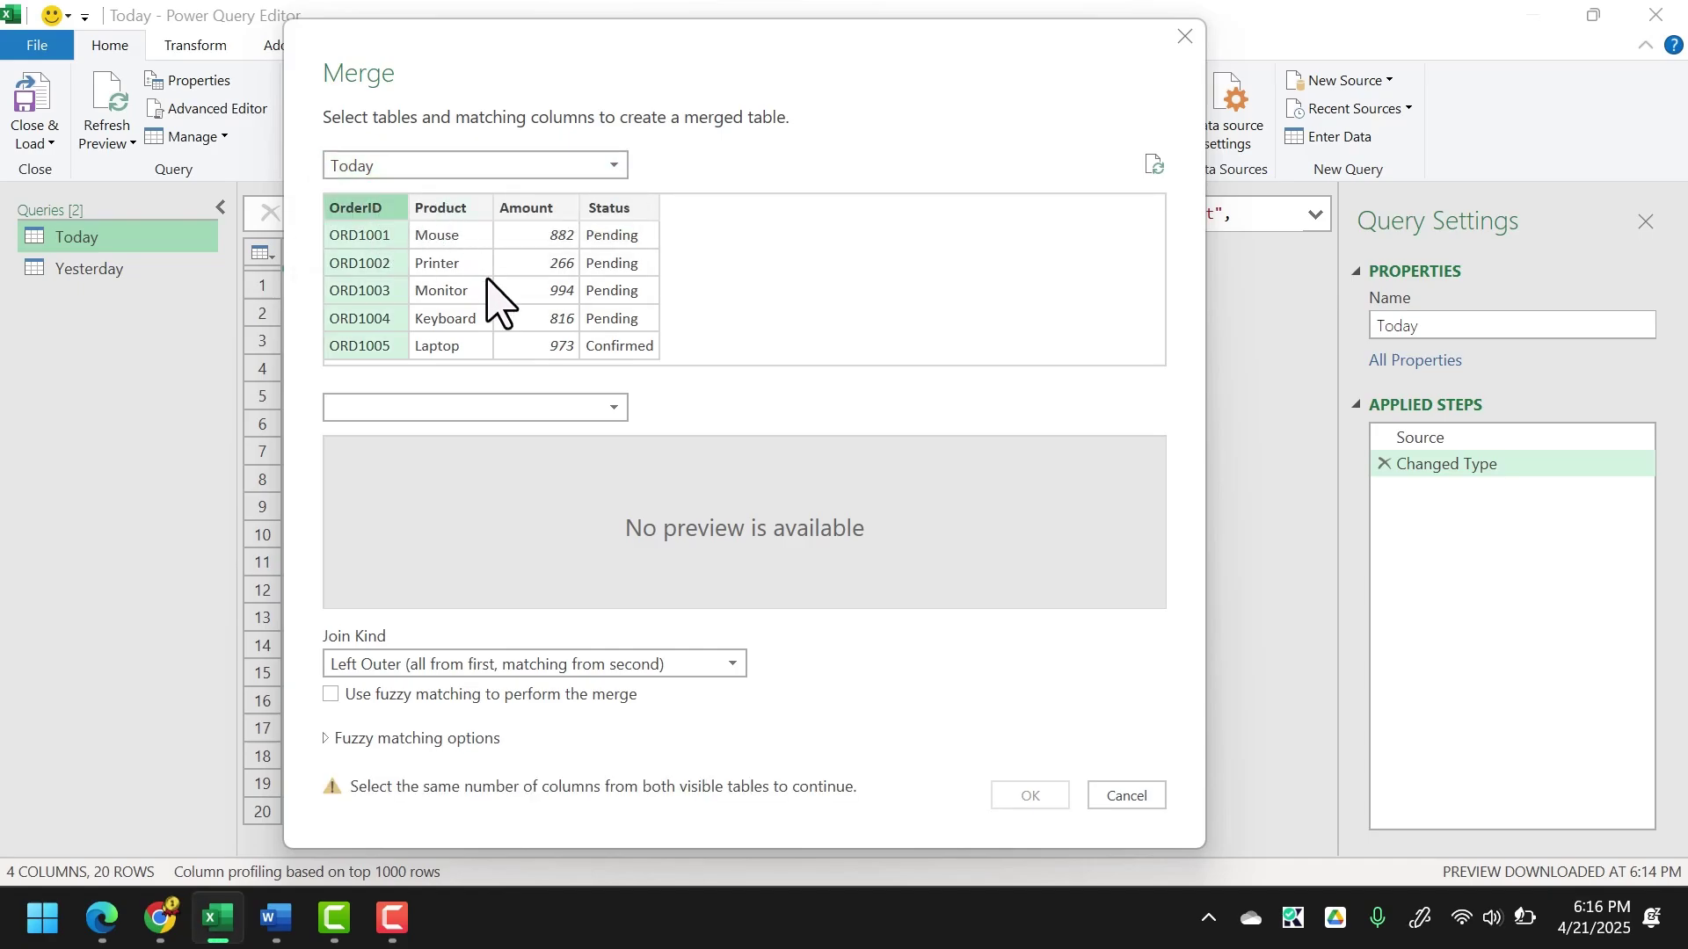
click(433, 409)
click(409, 463)
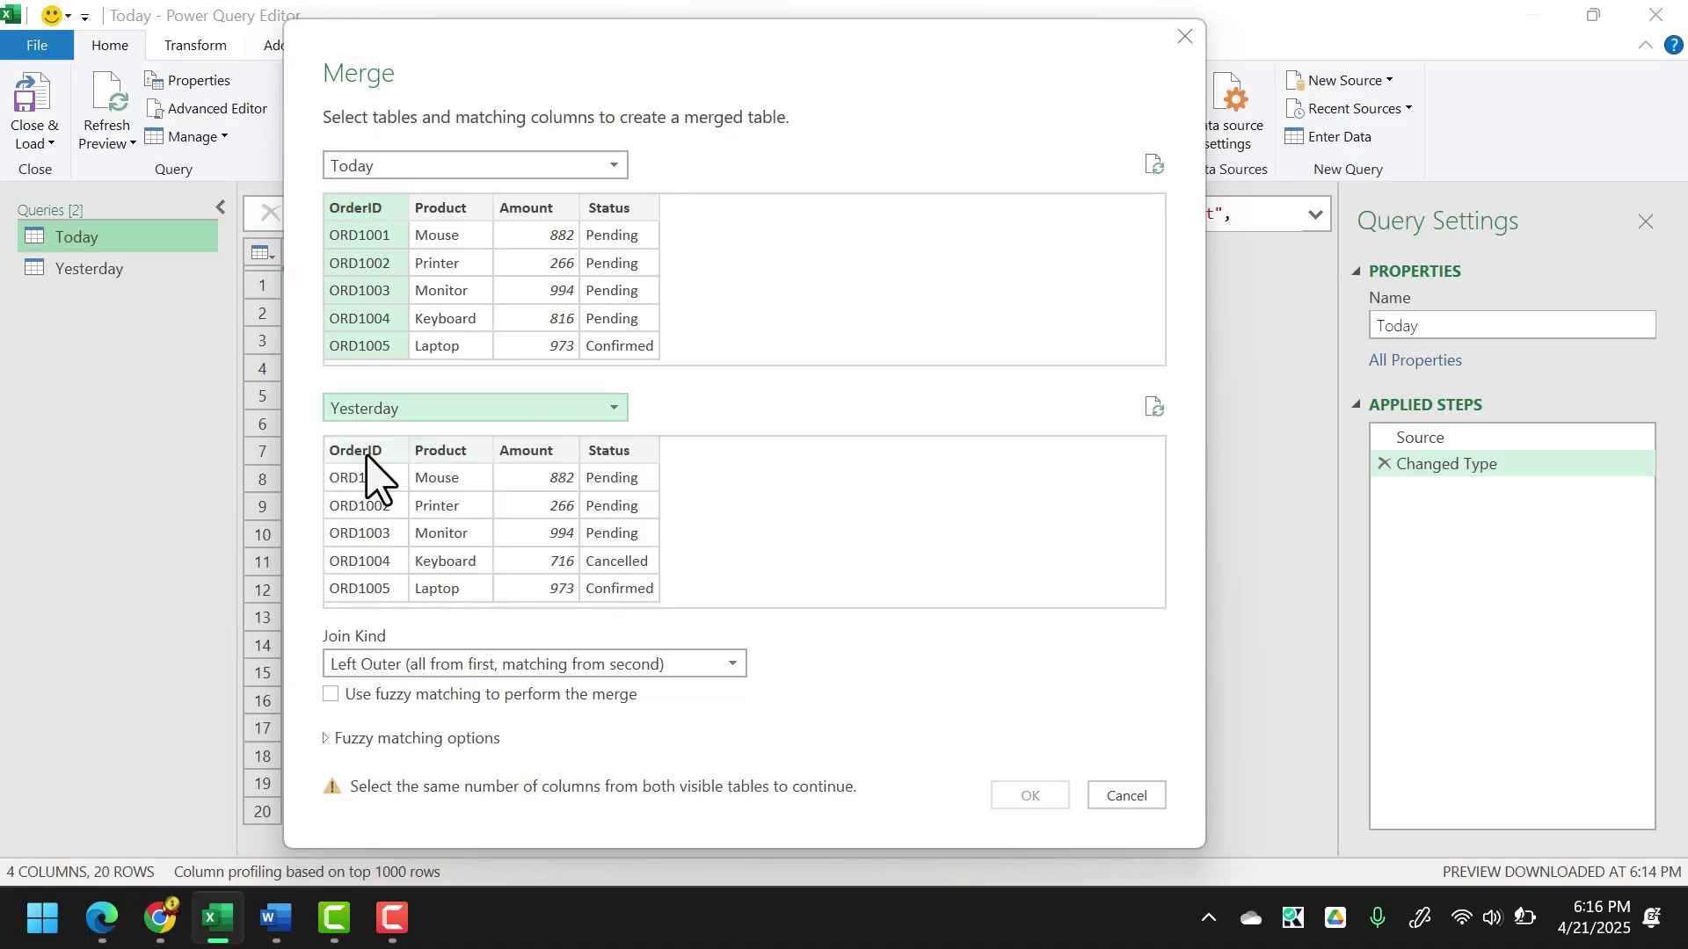
click(365, 452)
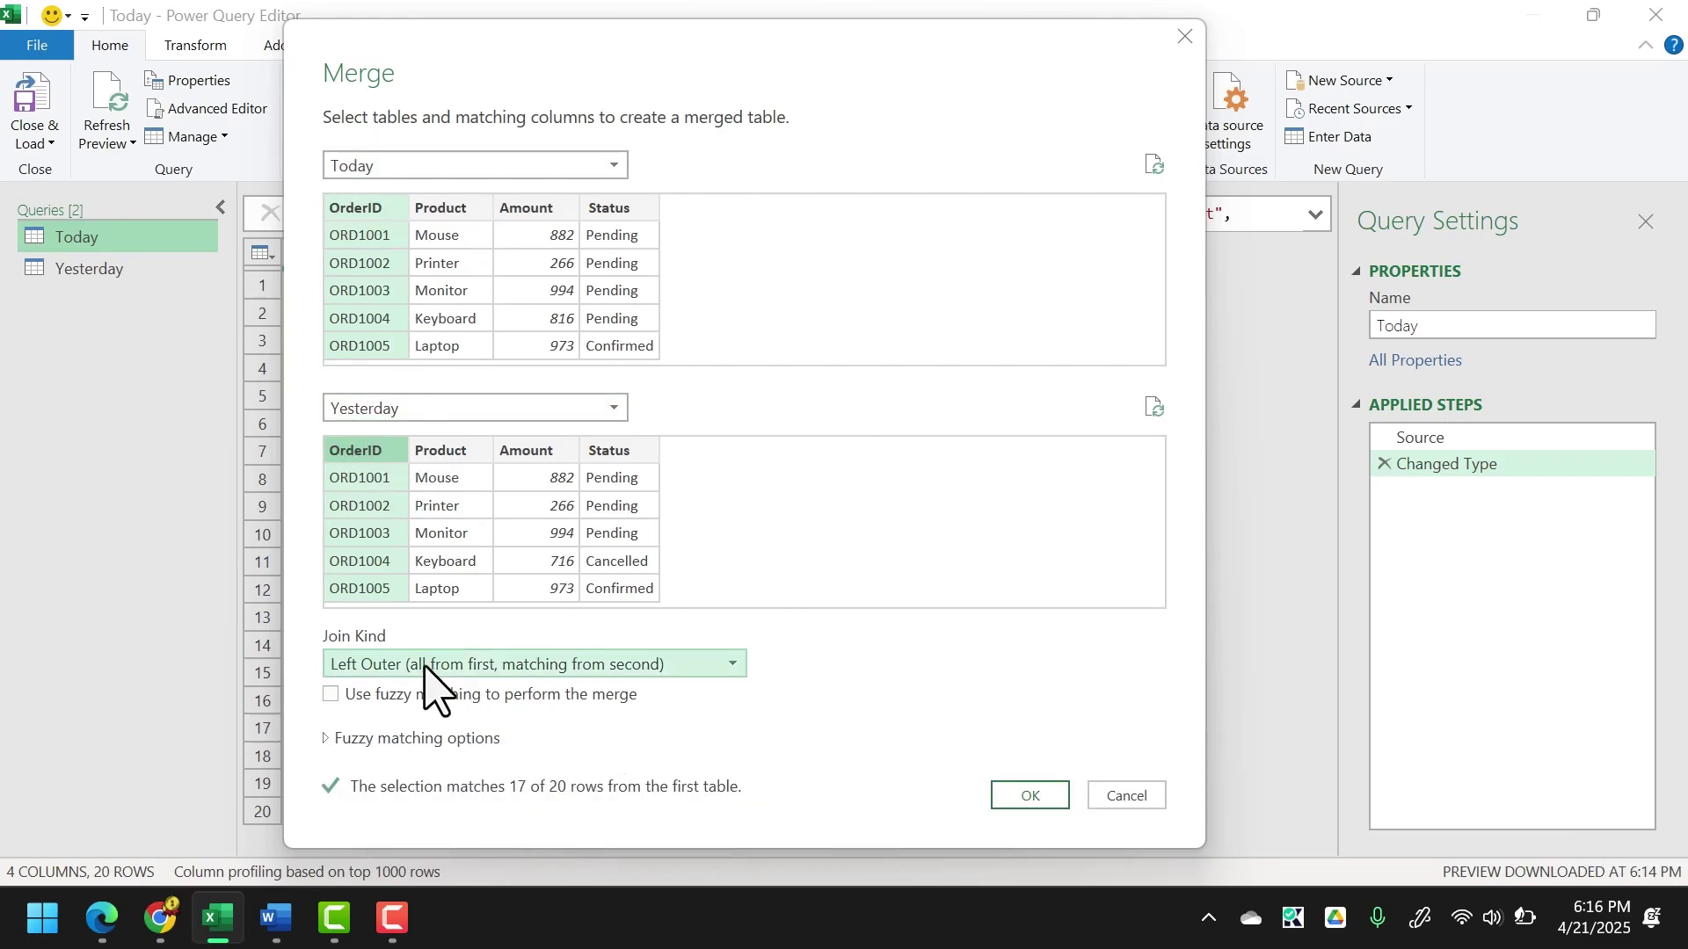
click(414, 669)
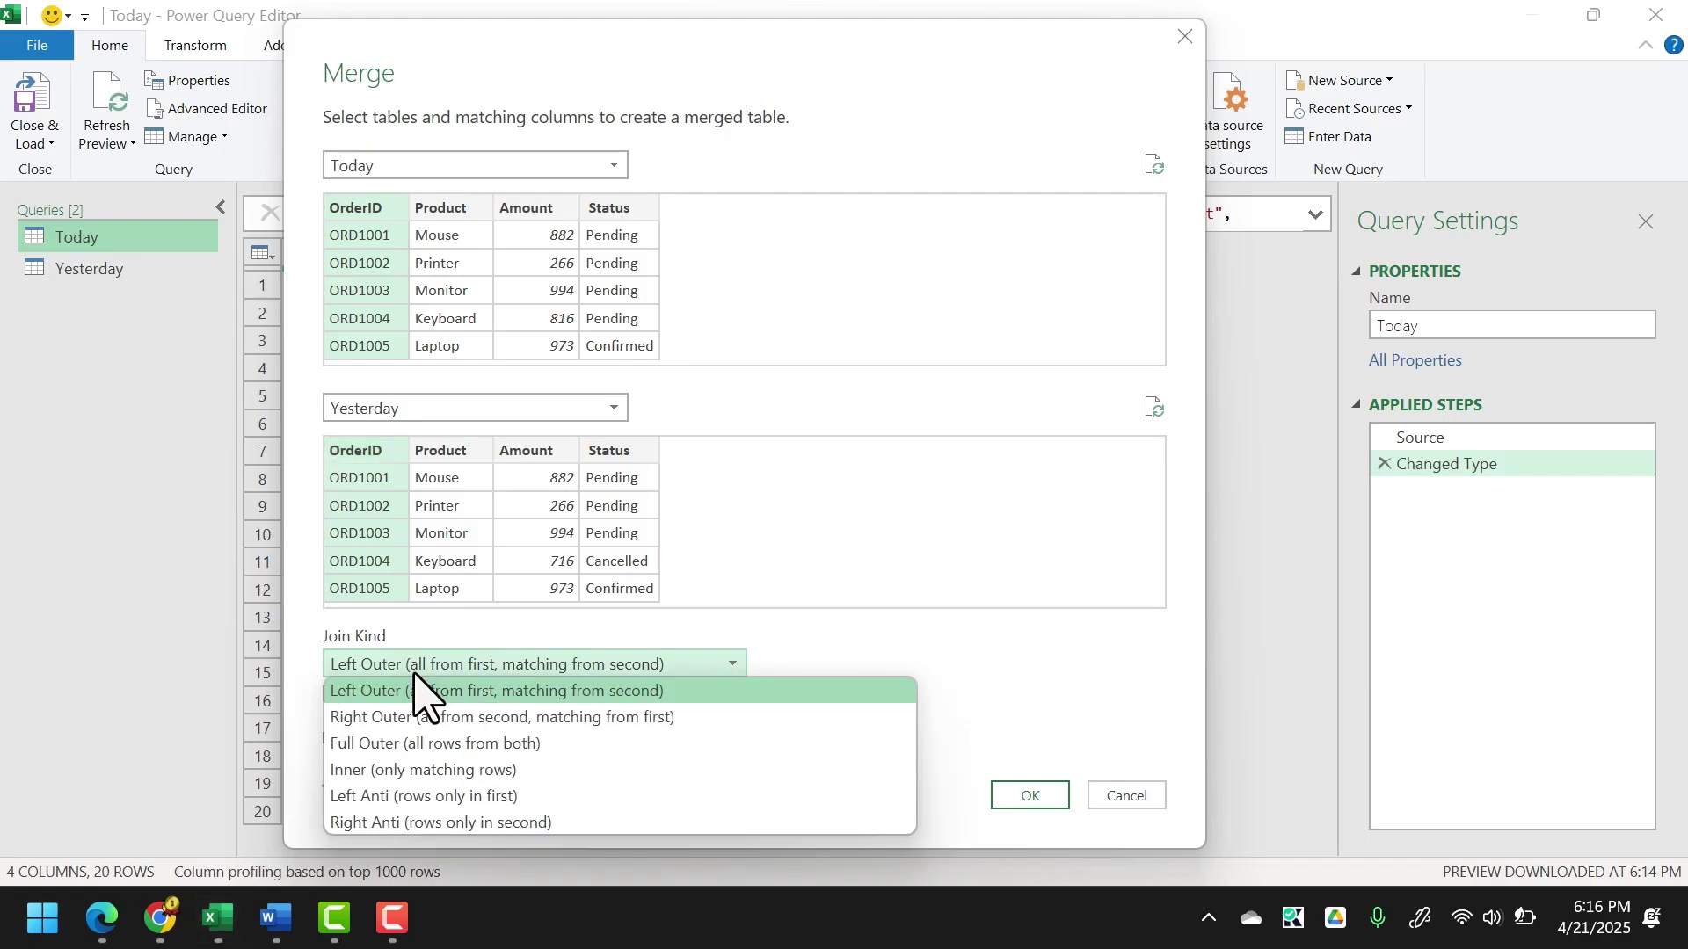
click(428, 744)
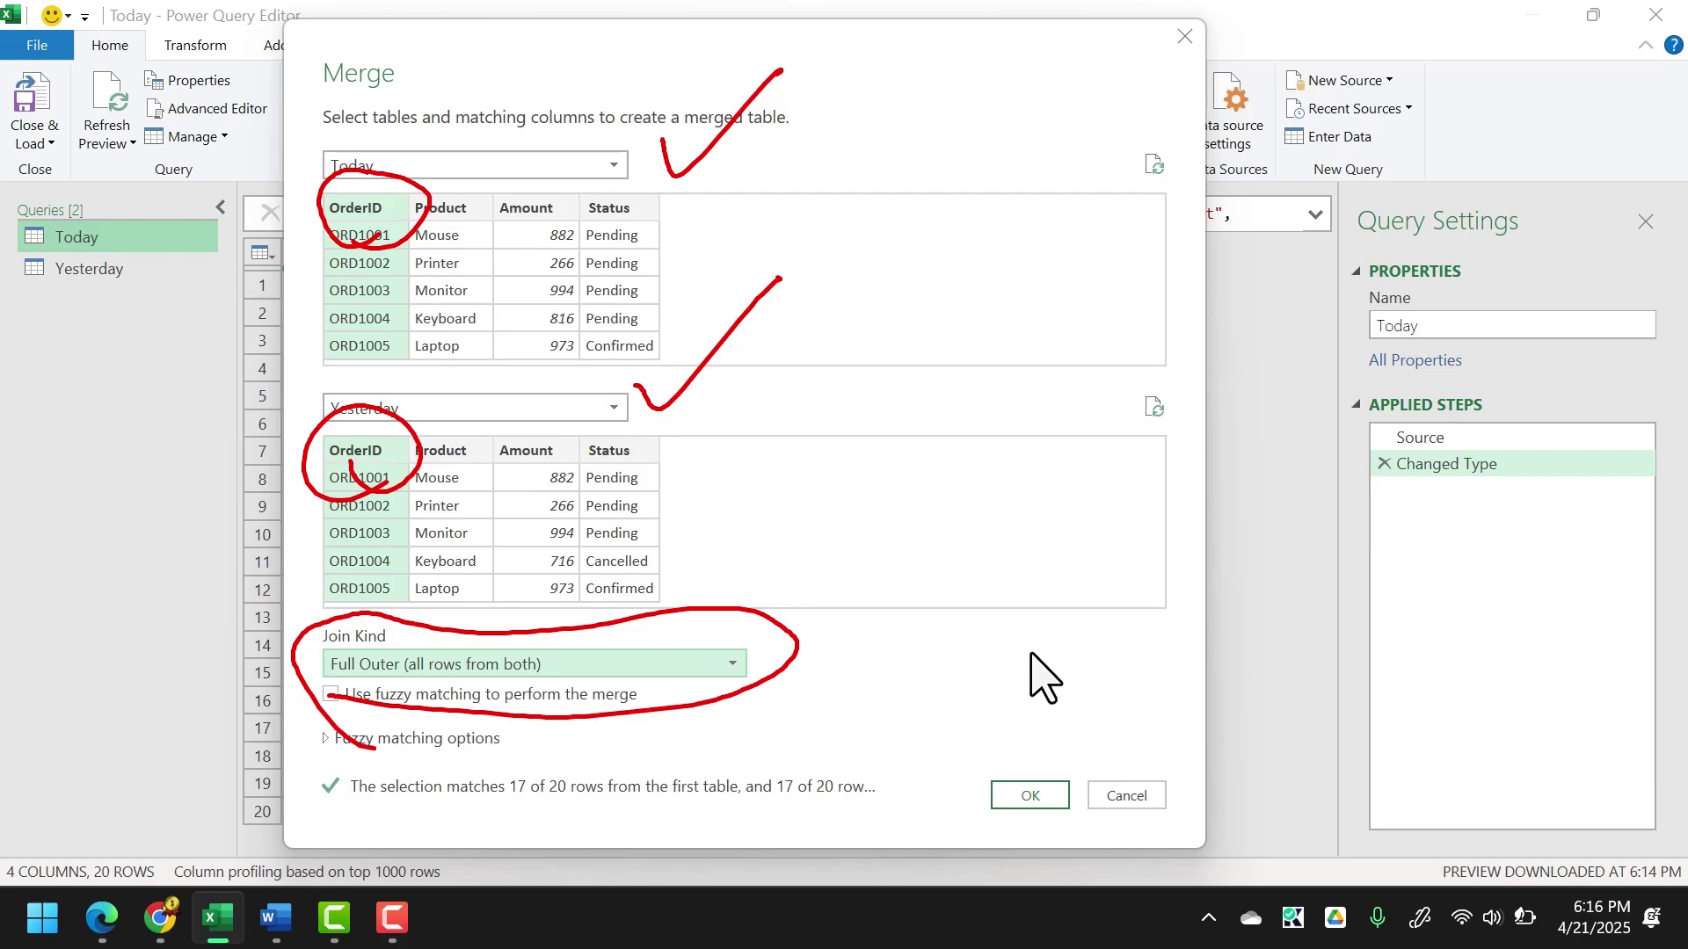
click(1030, 795)
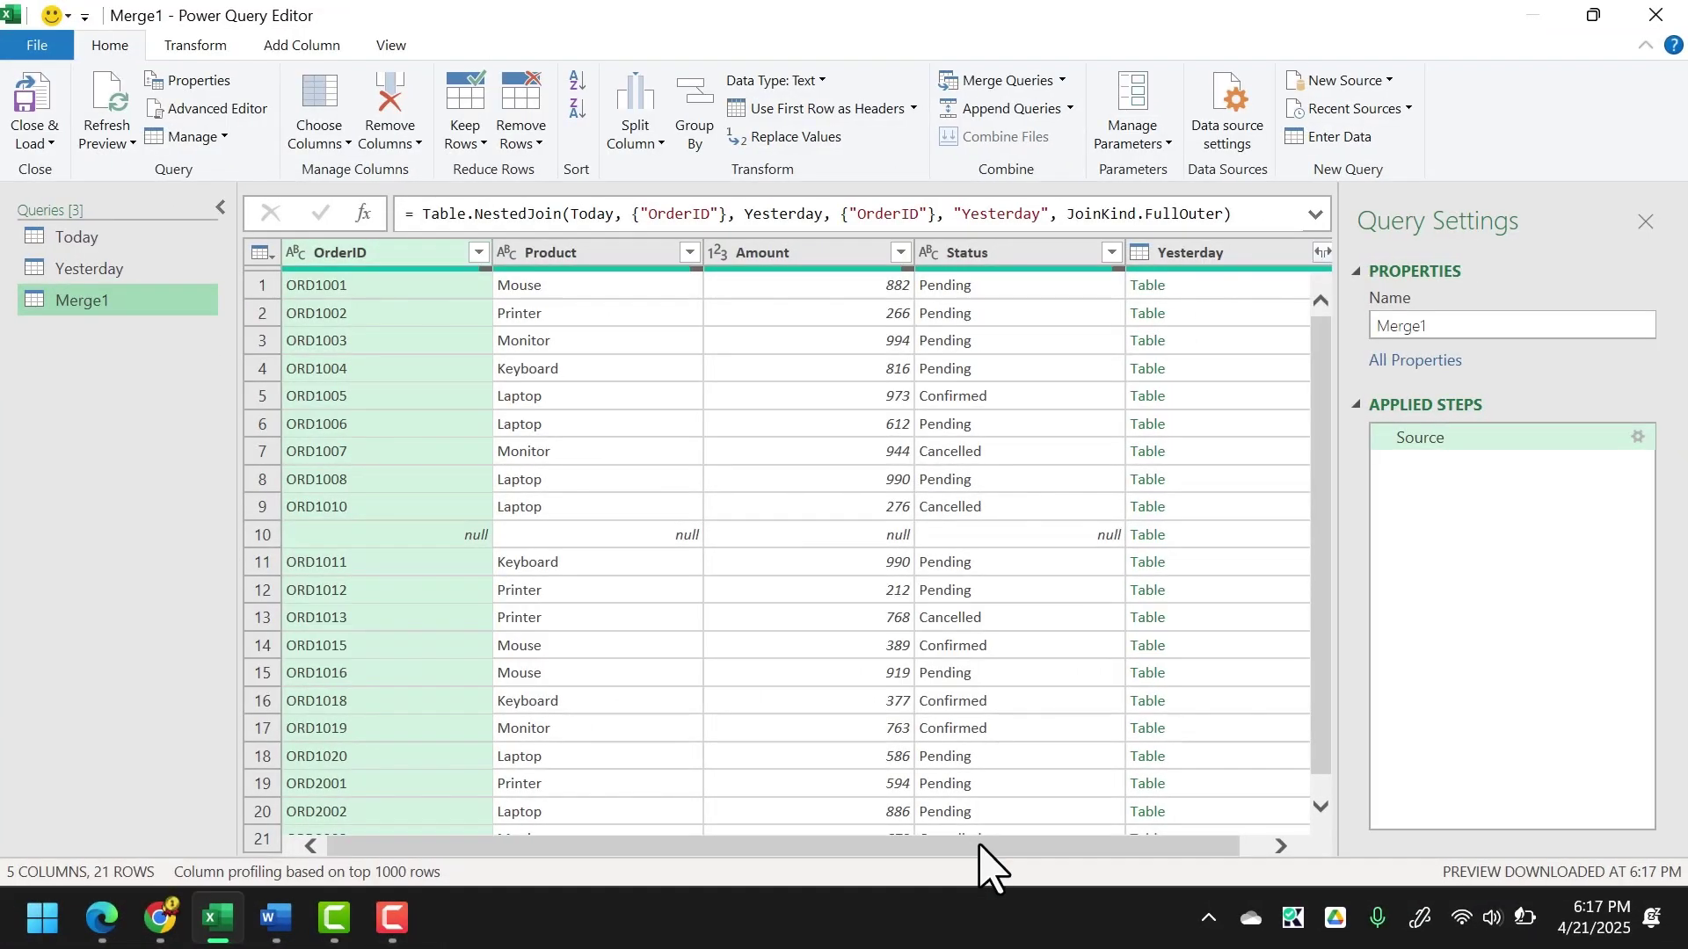
drag(978, 846, 1124, 844)
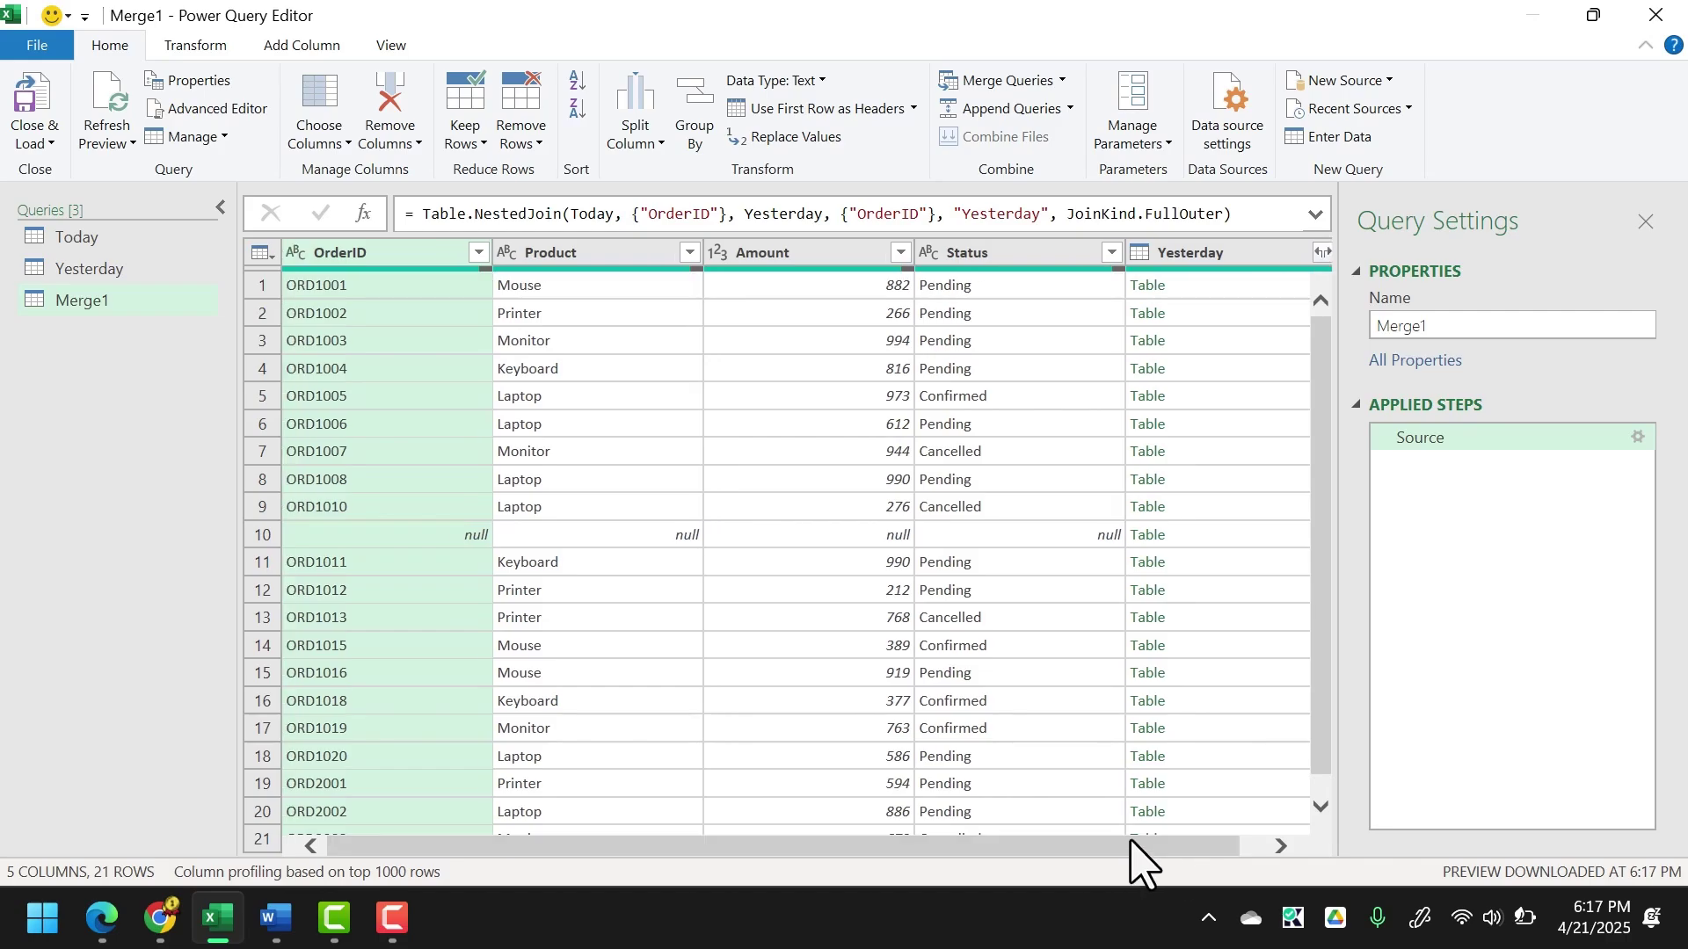
click(1198, 584)
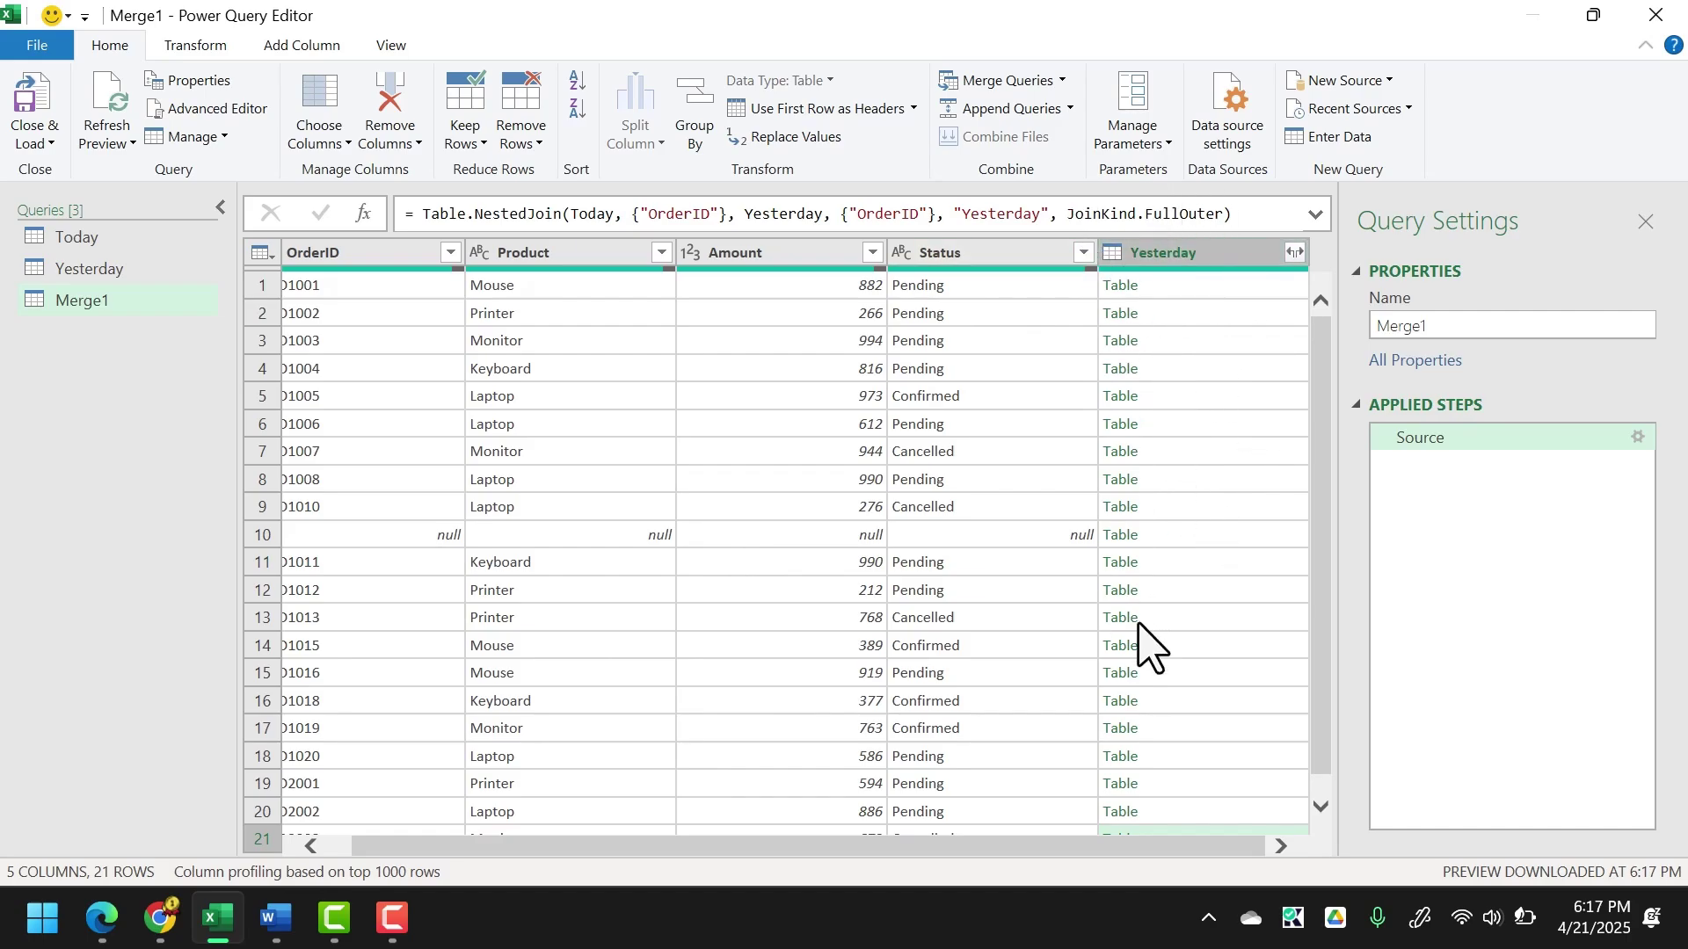
scroll(1149, 677, down, 1)
scroll(1153, 673, up, 1)
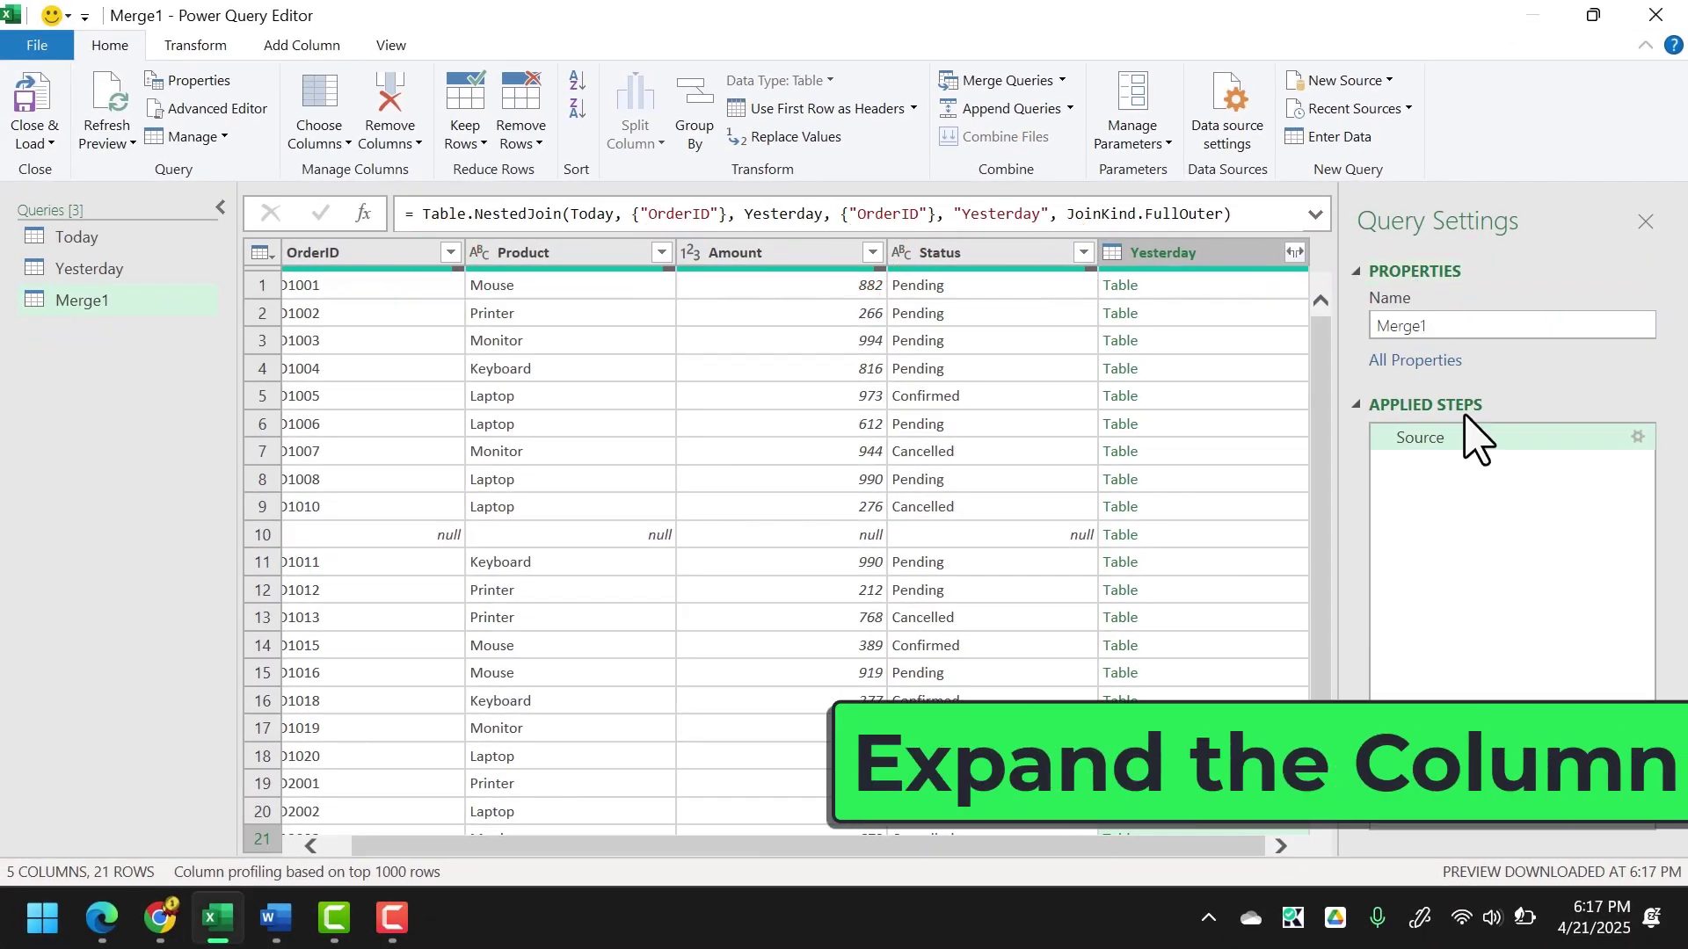
Expand all Yesterday fields into Yesterday.OrderID, Product, Amount and Status columns.
click(1294, 252)
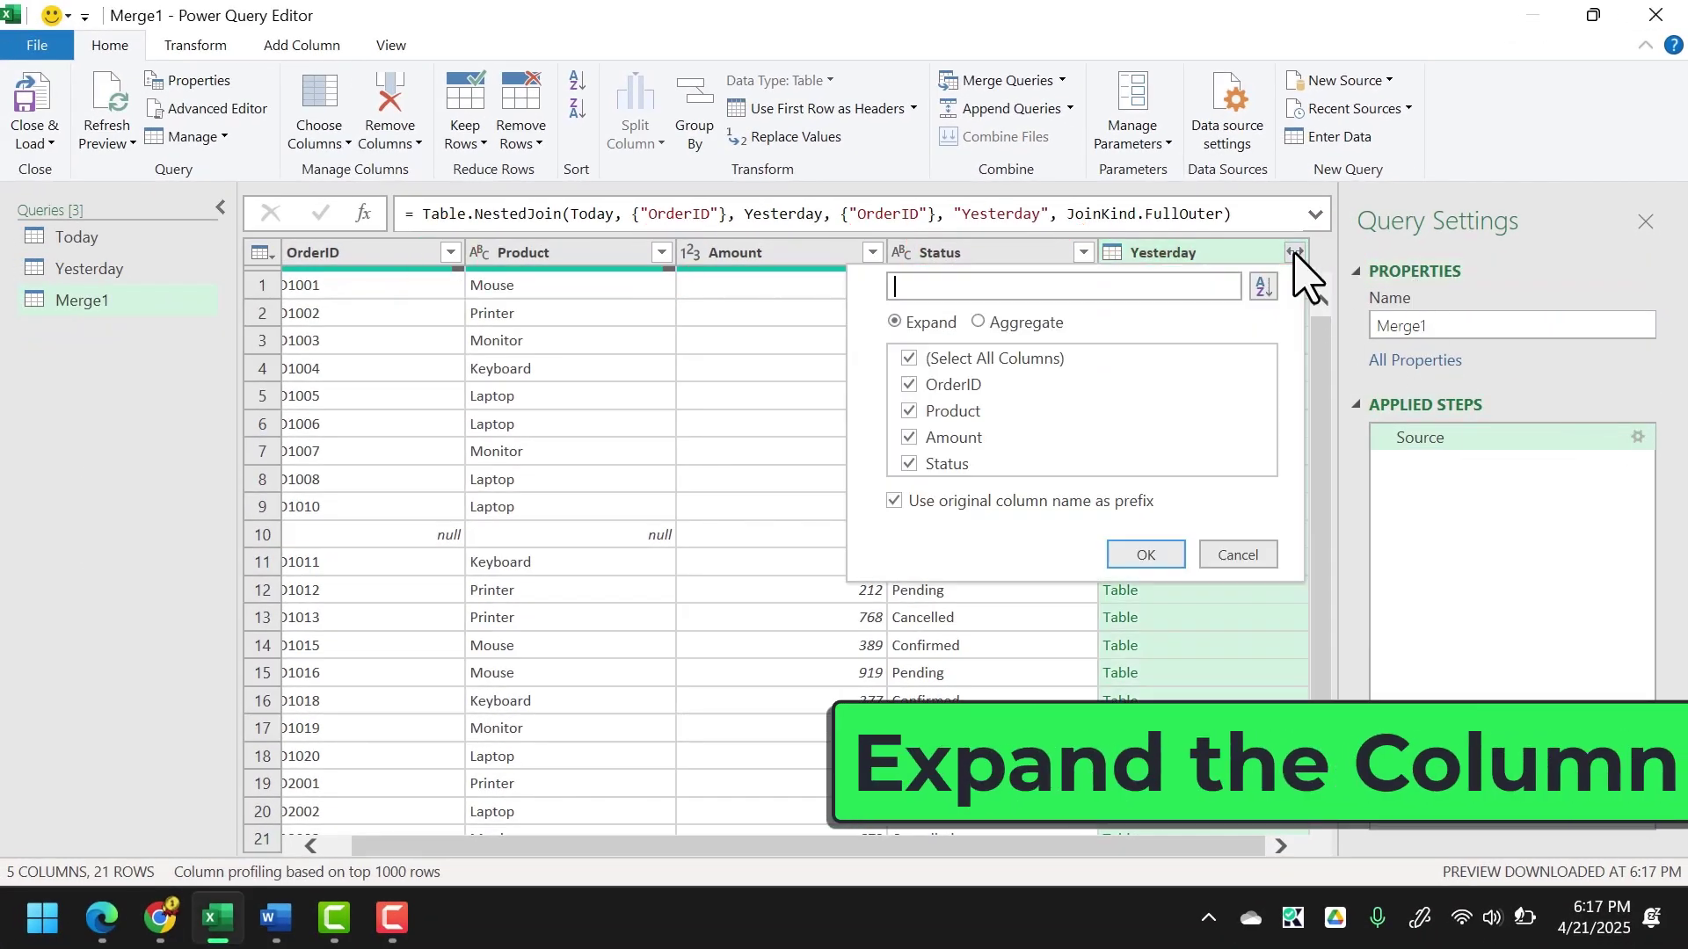
click(1143, 556)
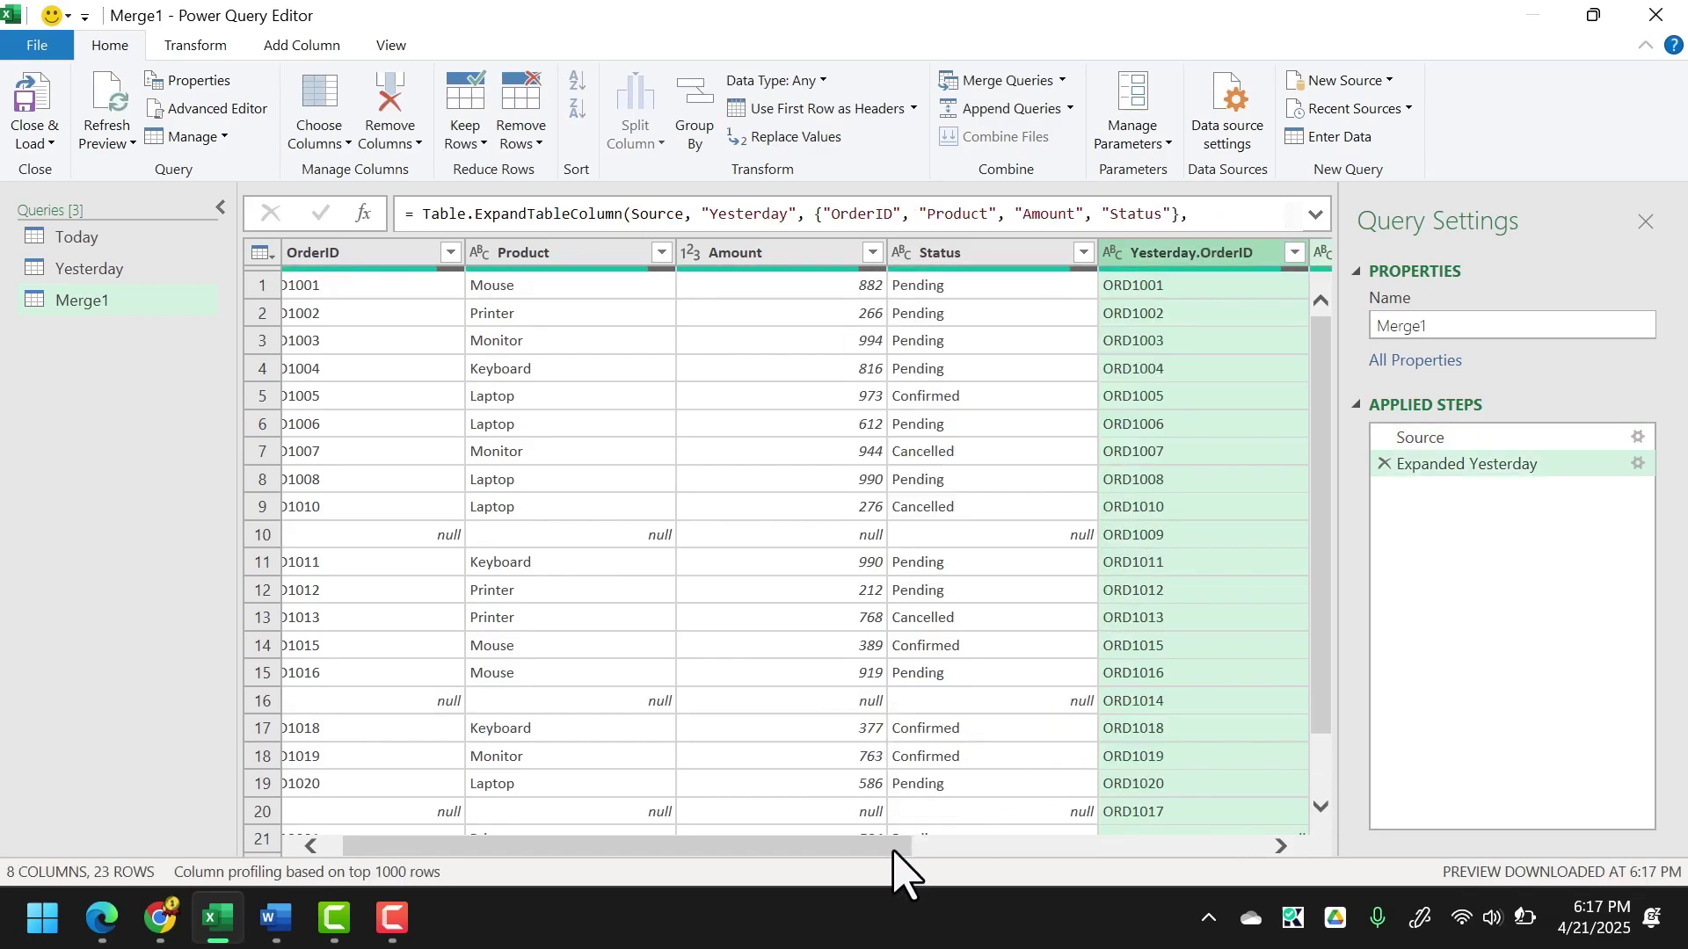
drag(897, 849, 1266, 849)
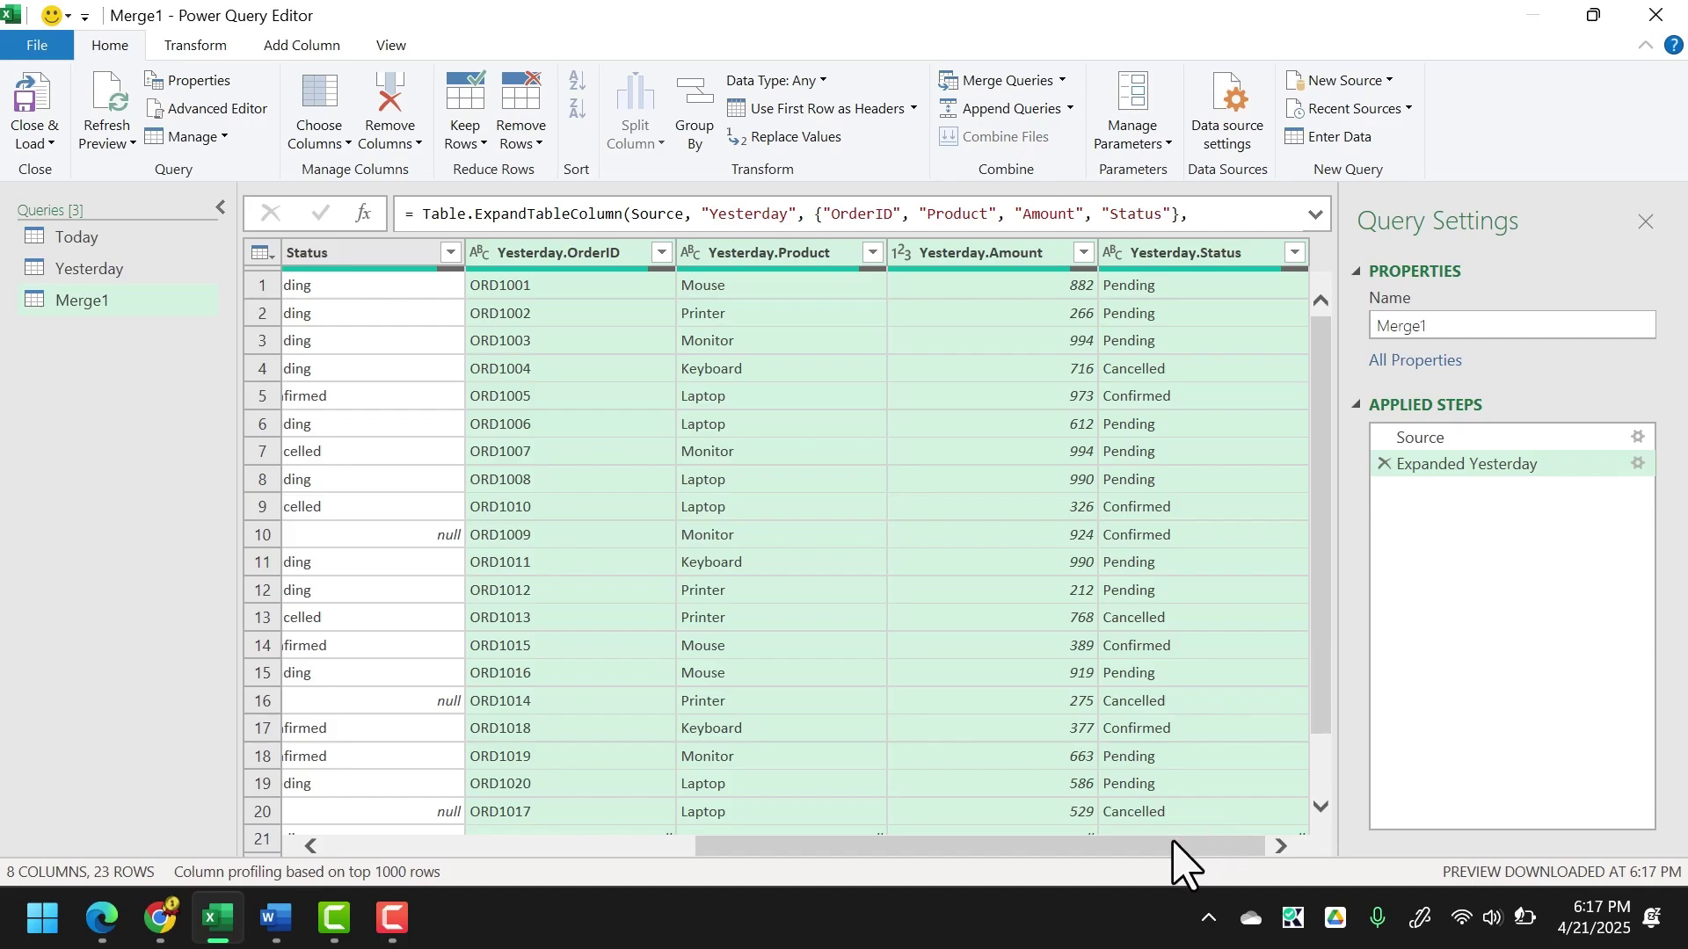
drag(1174, 842, 651, 624)
scroll(818, 637, down, 1)
scroll(817, 637, down, 1)
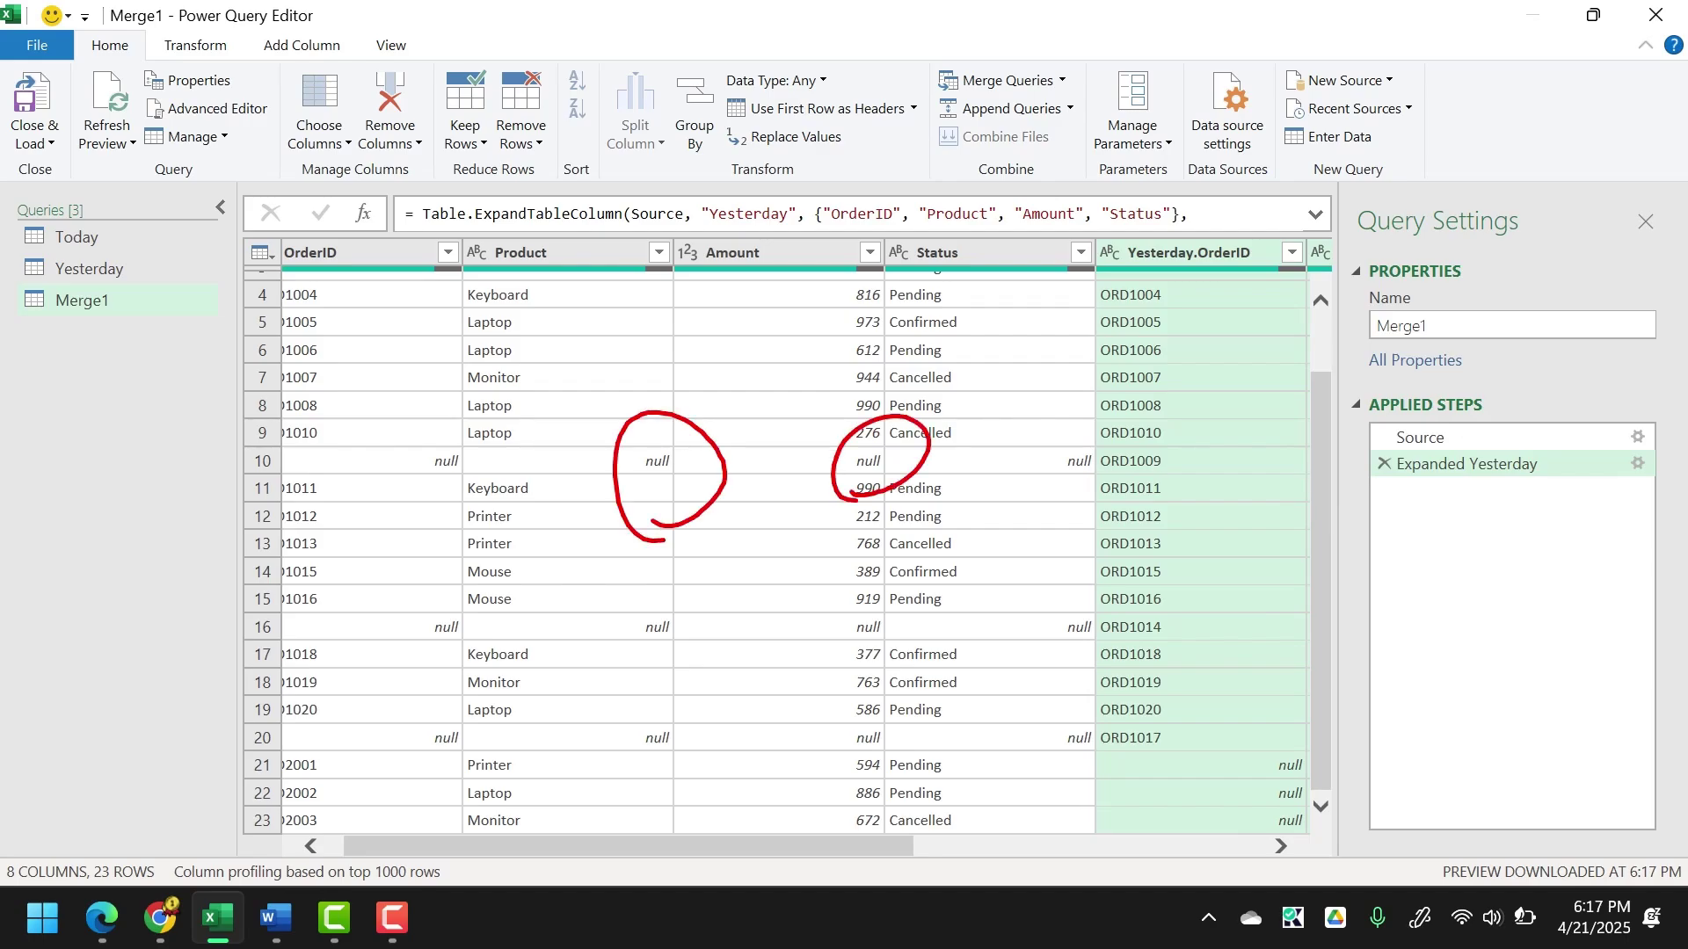
Scroll through the expanded 8-column, 23-row preview to review the null values.
key(Escape)
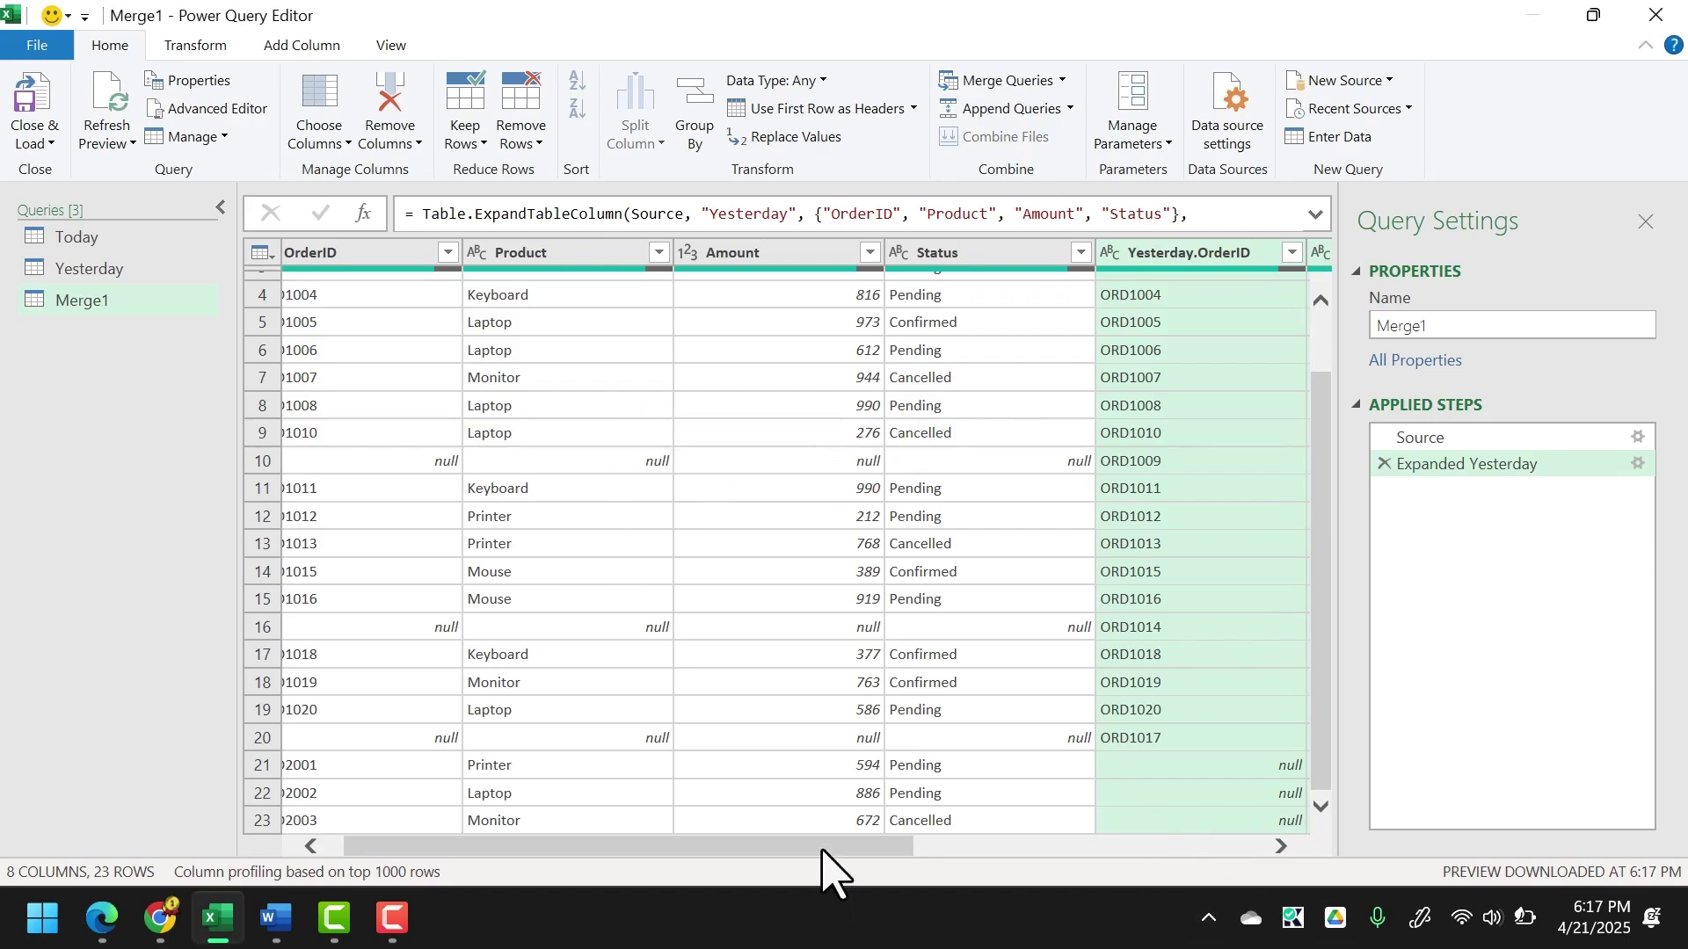
drag(821, 848, 1168, 871)
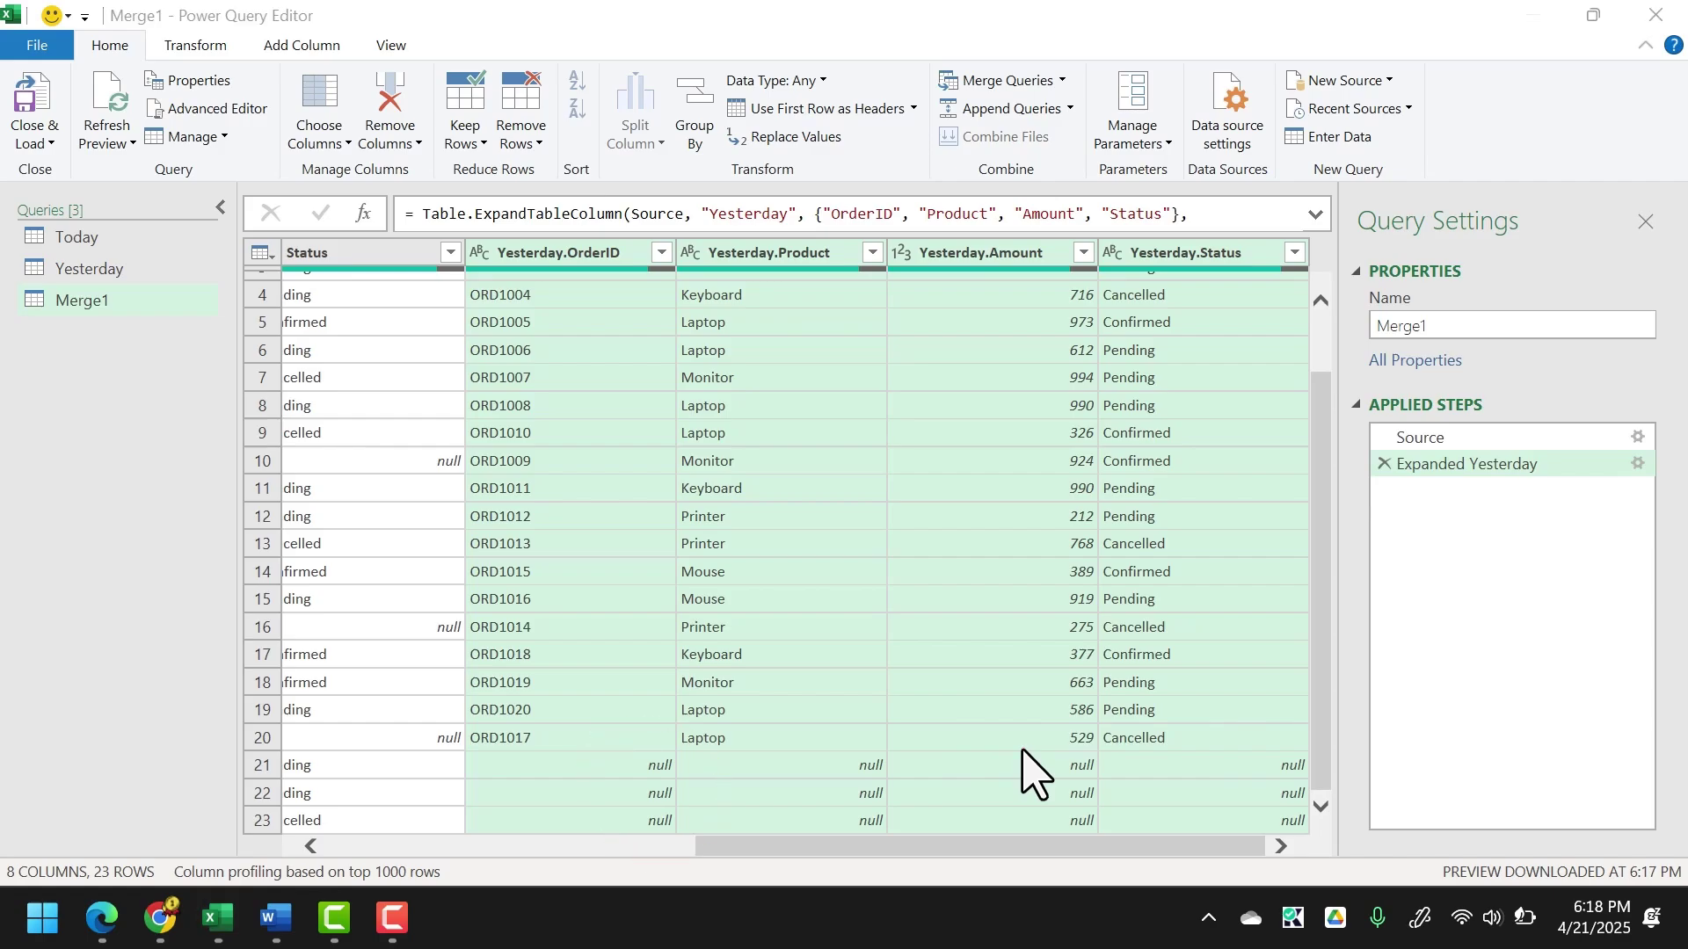
drag(1009, 851, 826, 794)
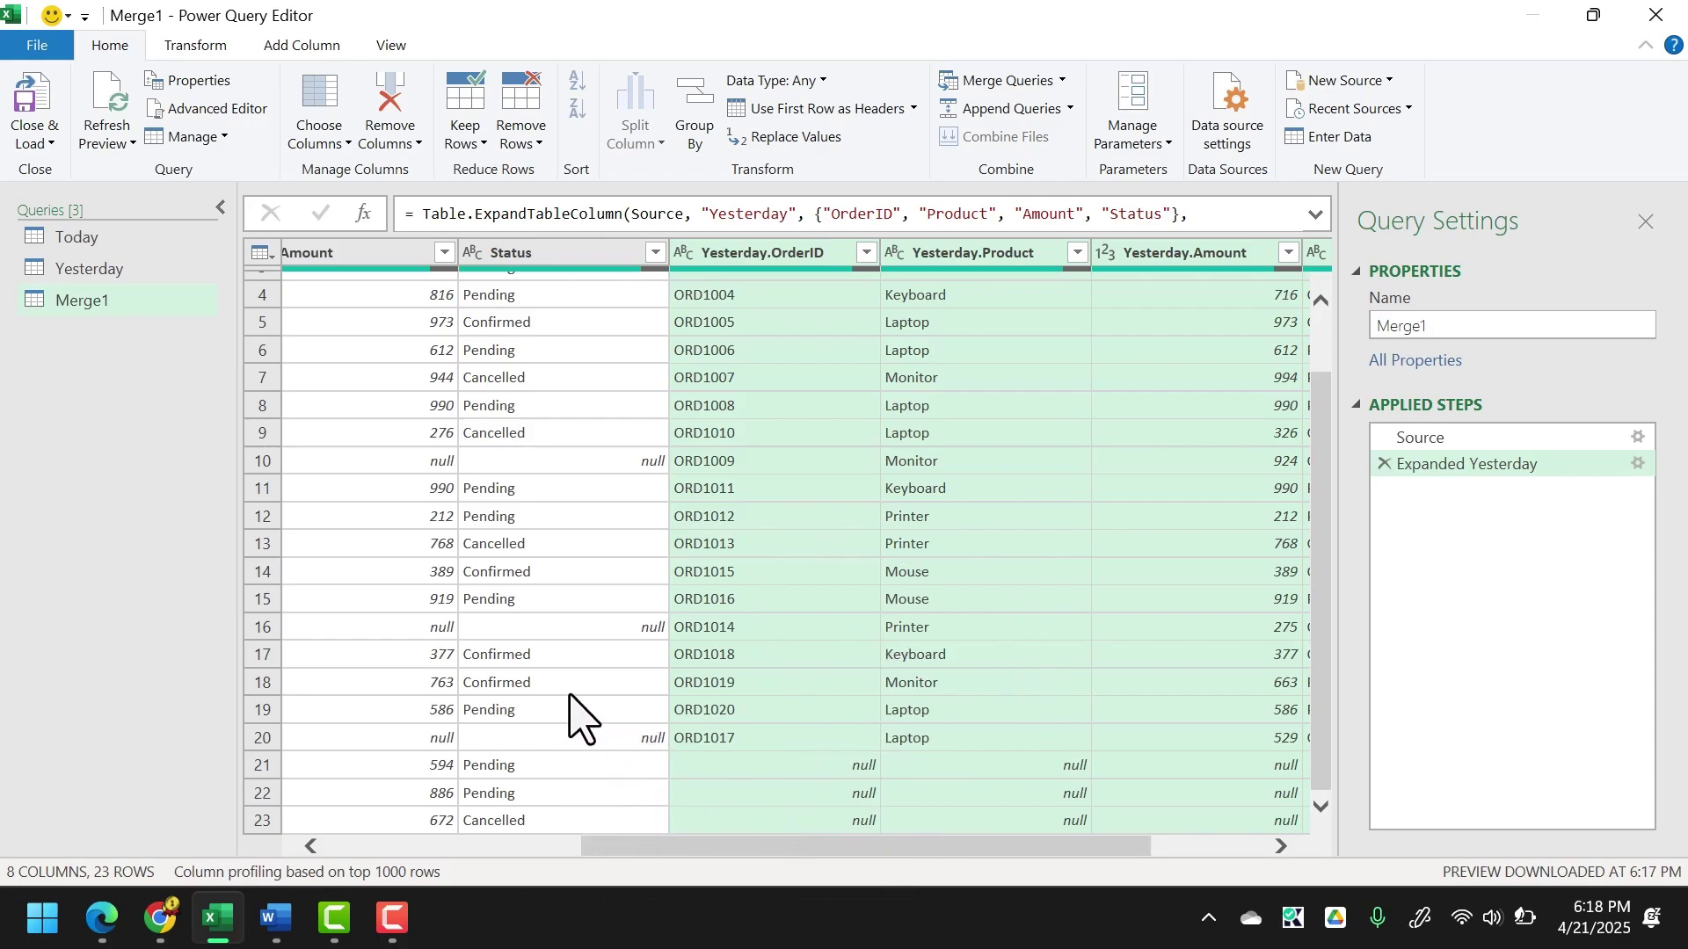
drag(674, 846, 436, 853)
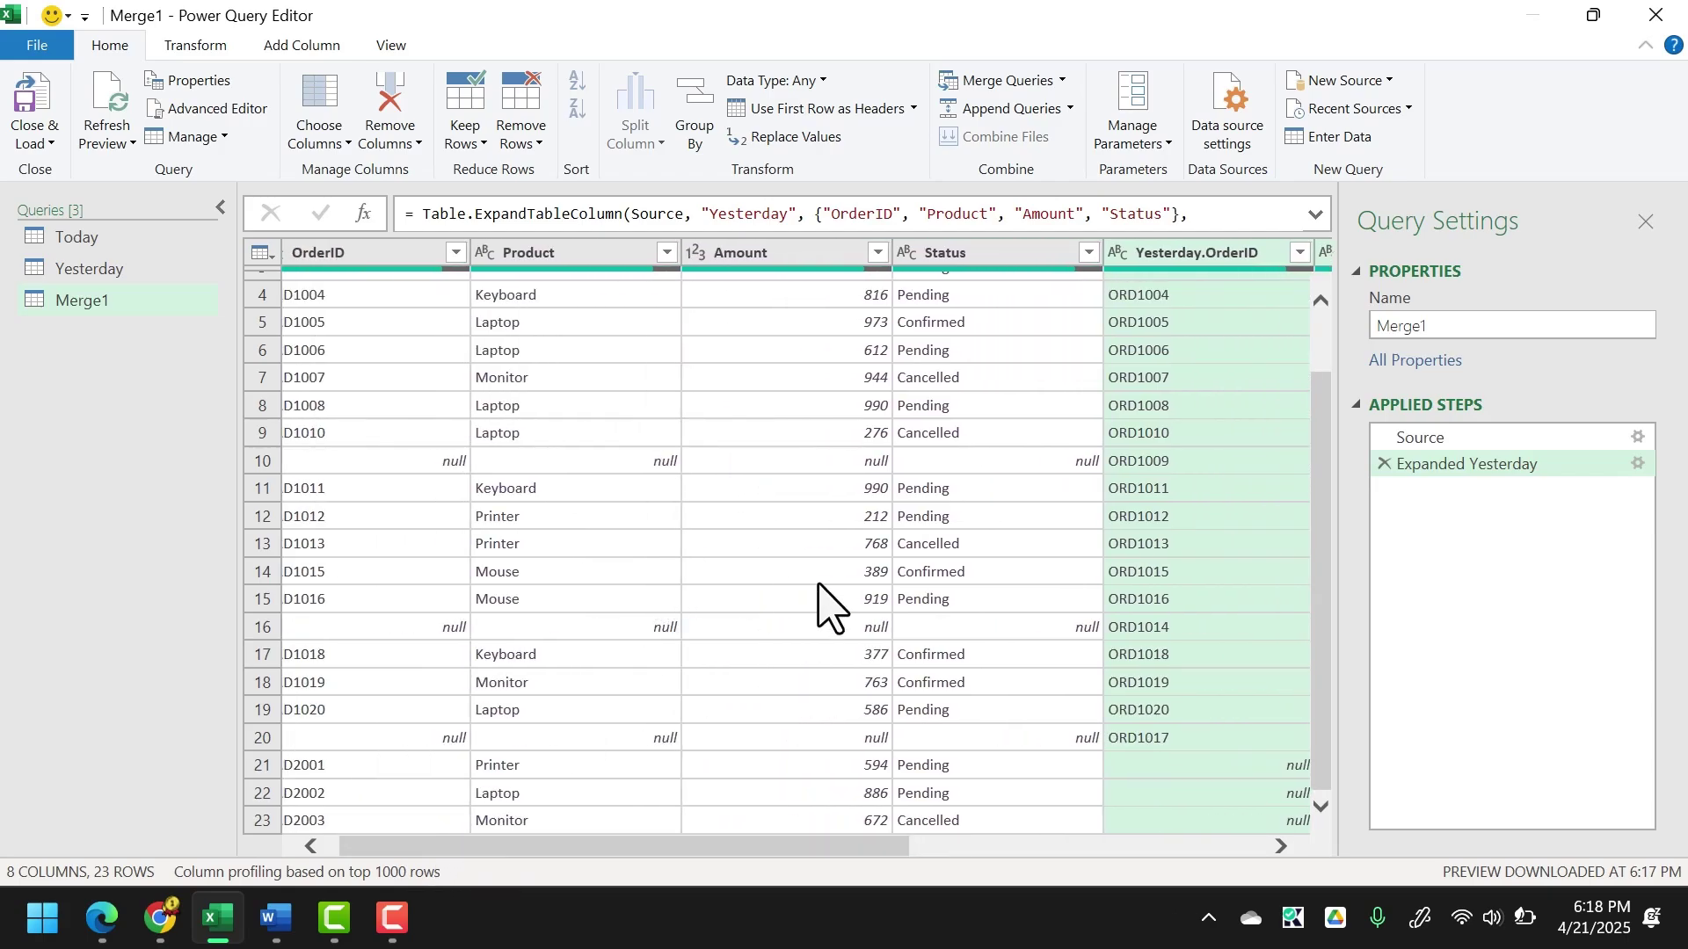
scroll(969, 855, right, 1)
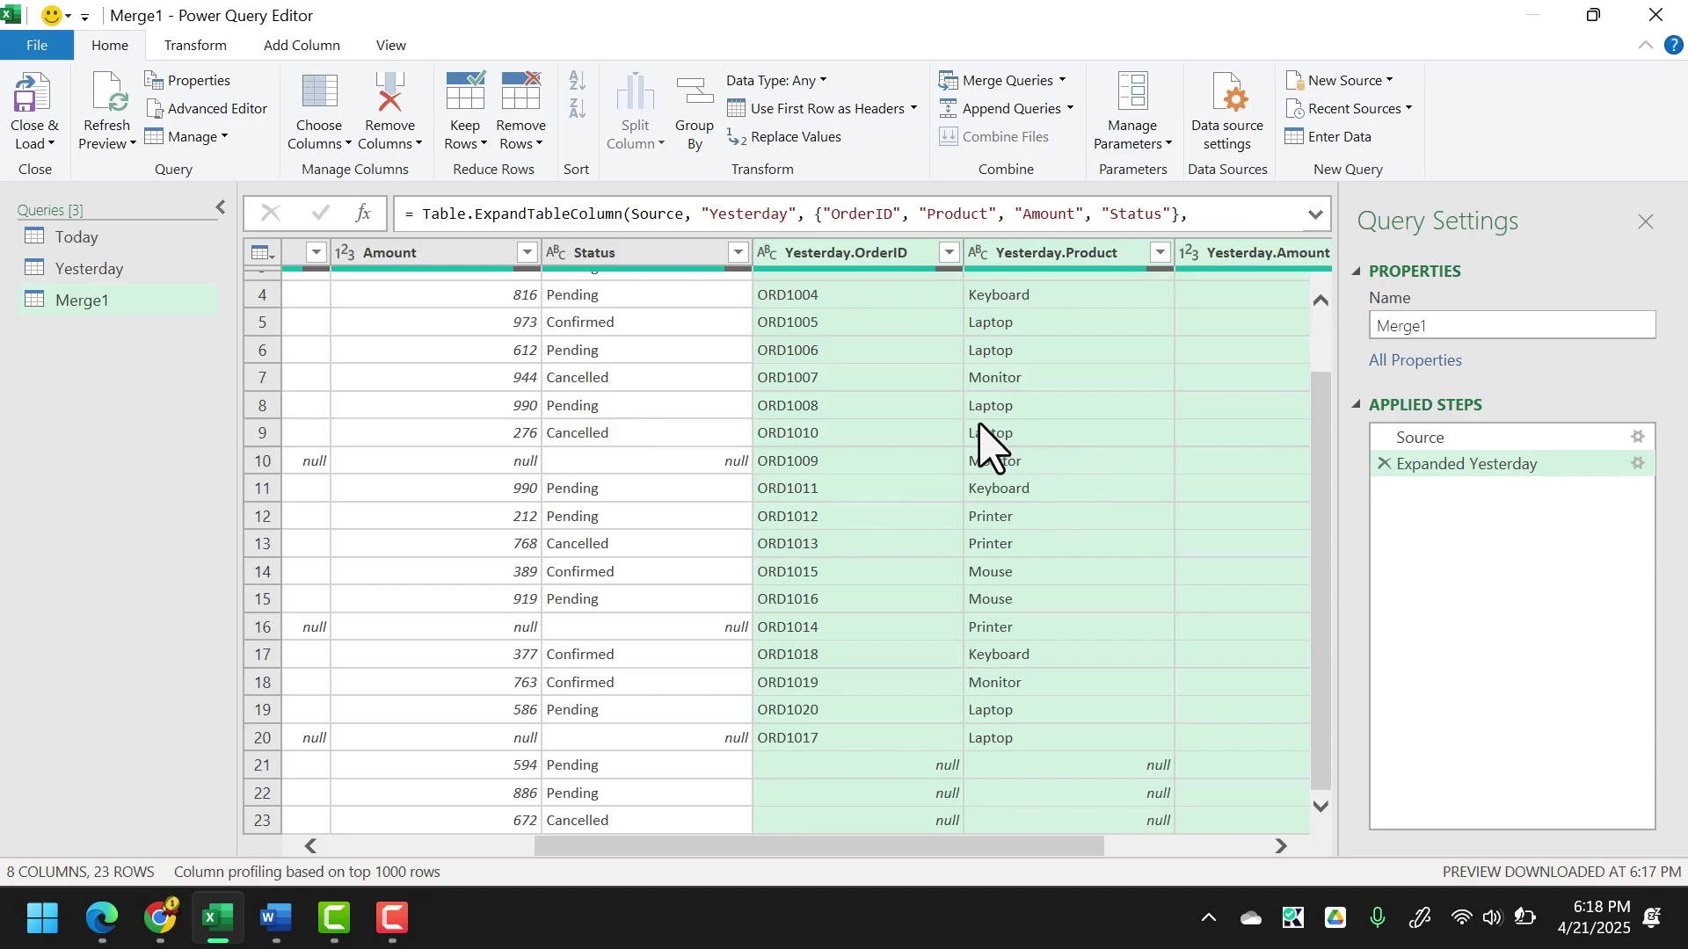
scroll(1030, 842, right, 5)
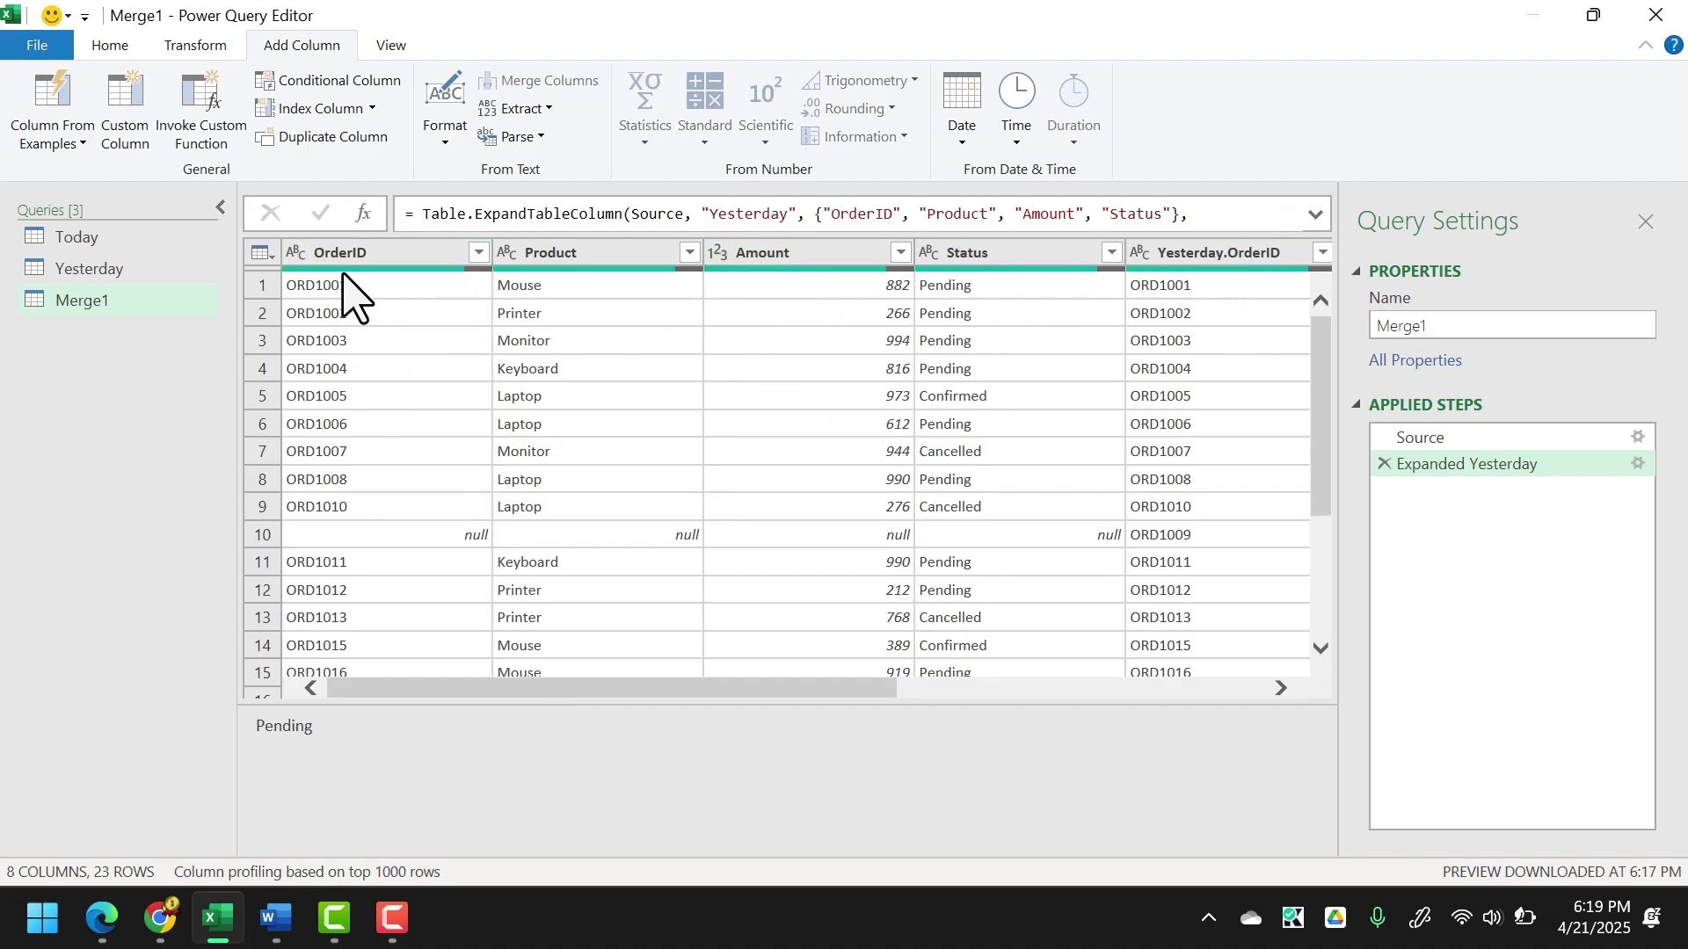
drag(826, 687, 703, 690)
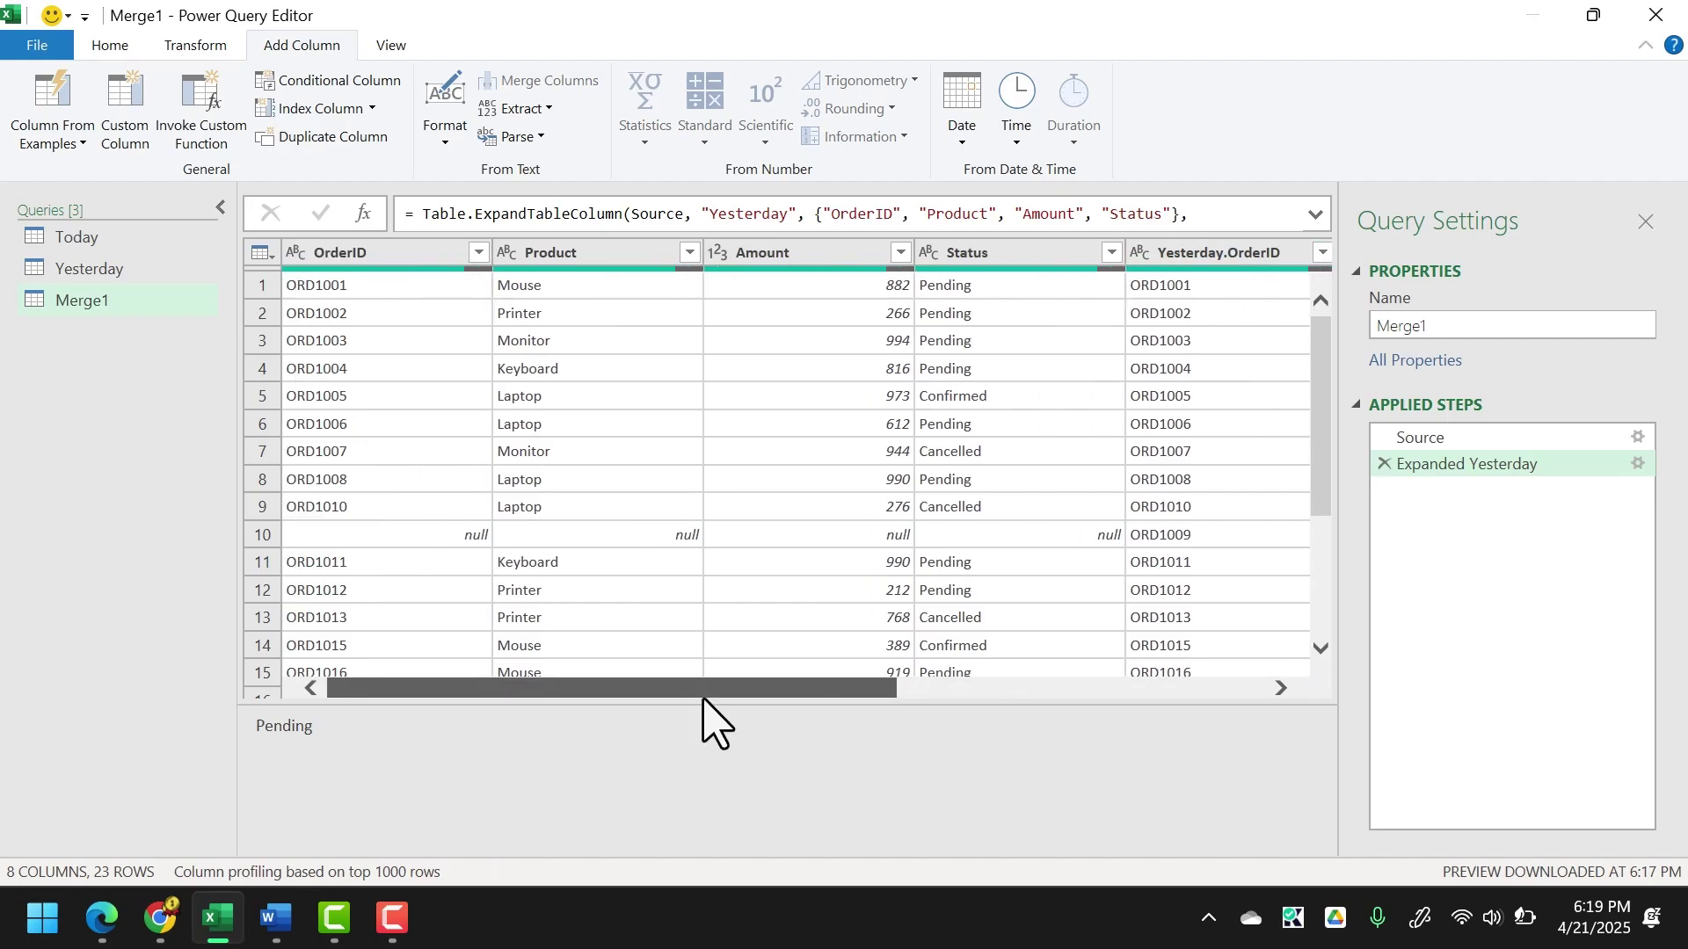
Rename the OrderID and Product columns to Today.OrderID and Today.Product.
click(339, 260)
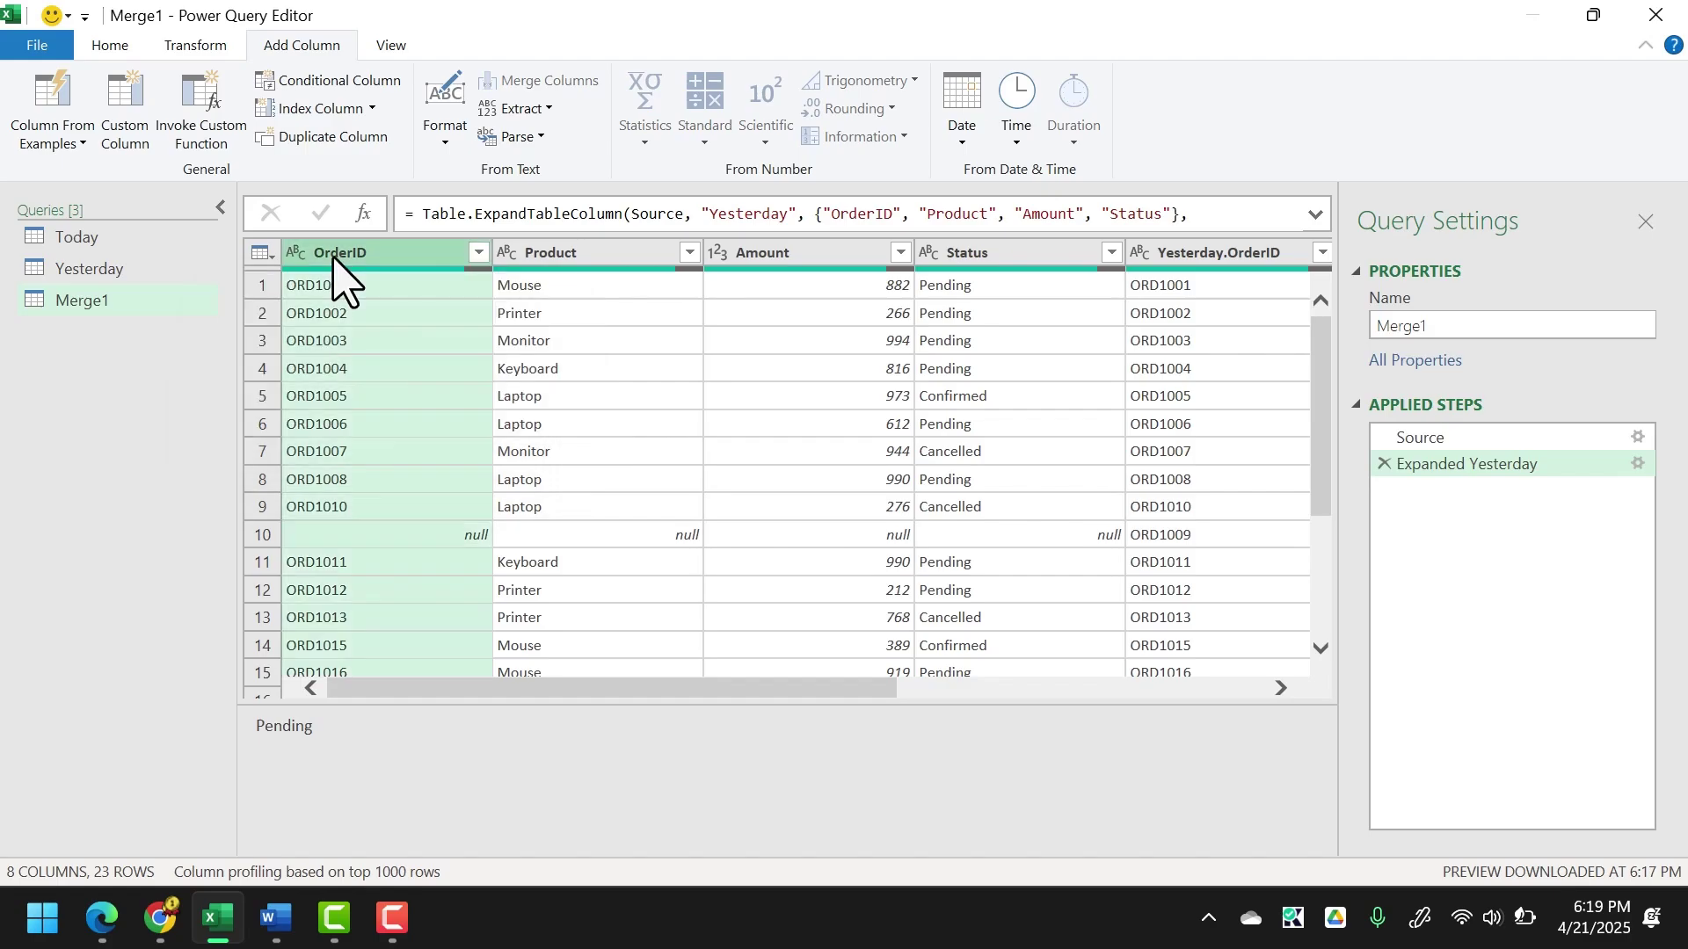
double_click(316, 253)
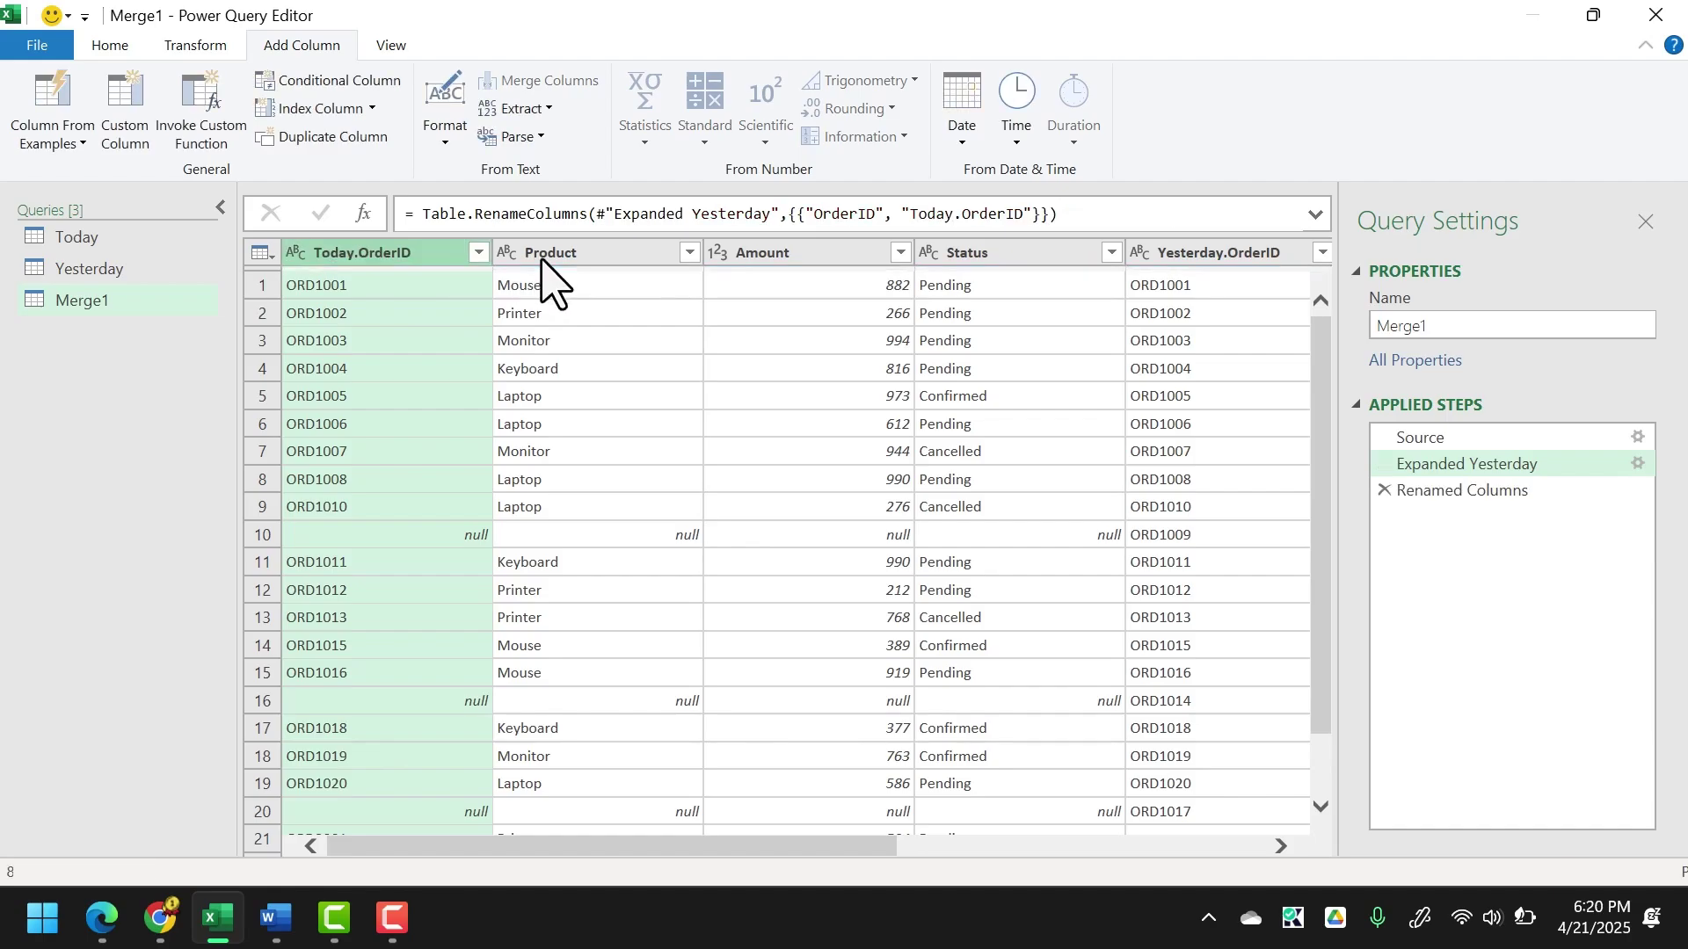
click(552, 255)
double_click(533, 253)
click(527, 253)
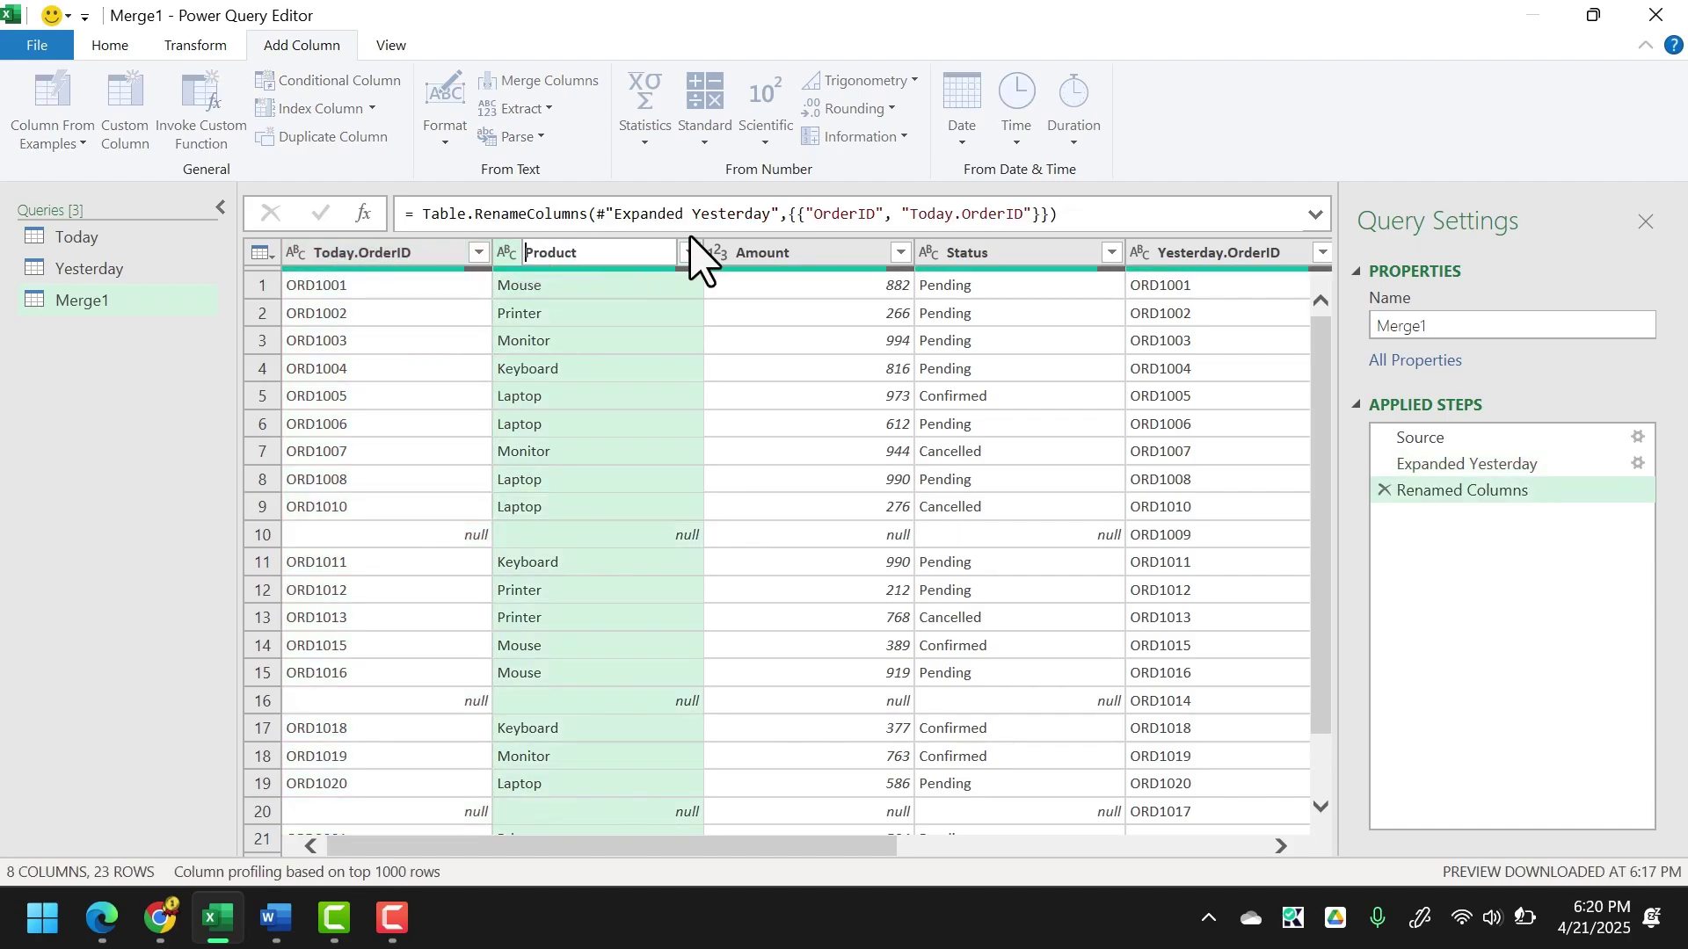
text(Today.)
Rename the Amount and Status columns to Today.Amount and Today.Status.
click(752, 253)
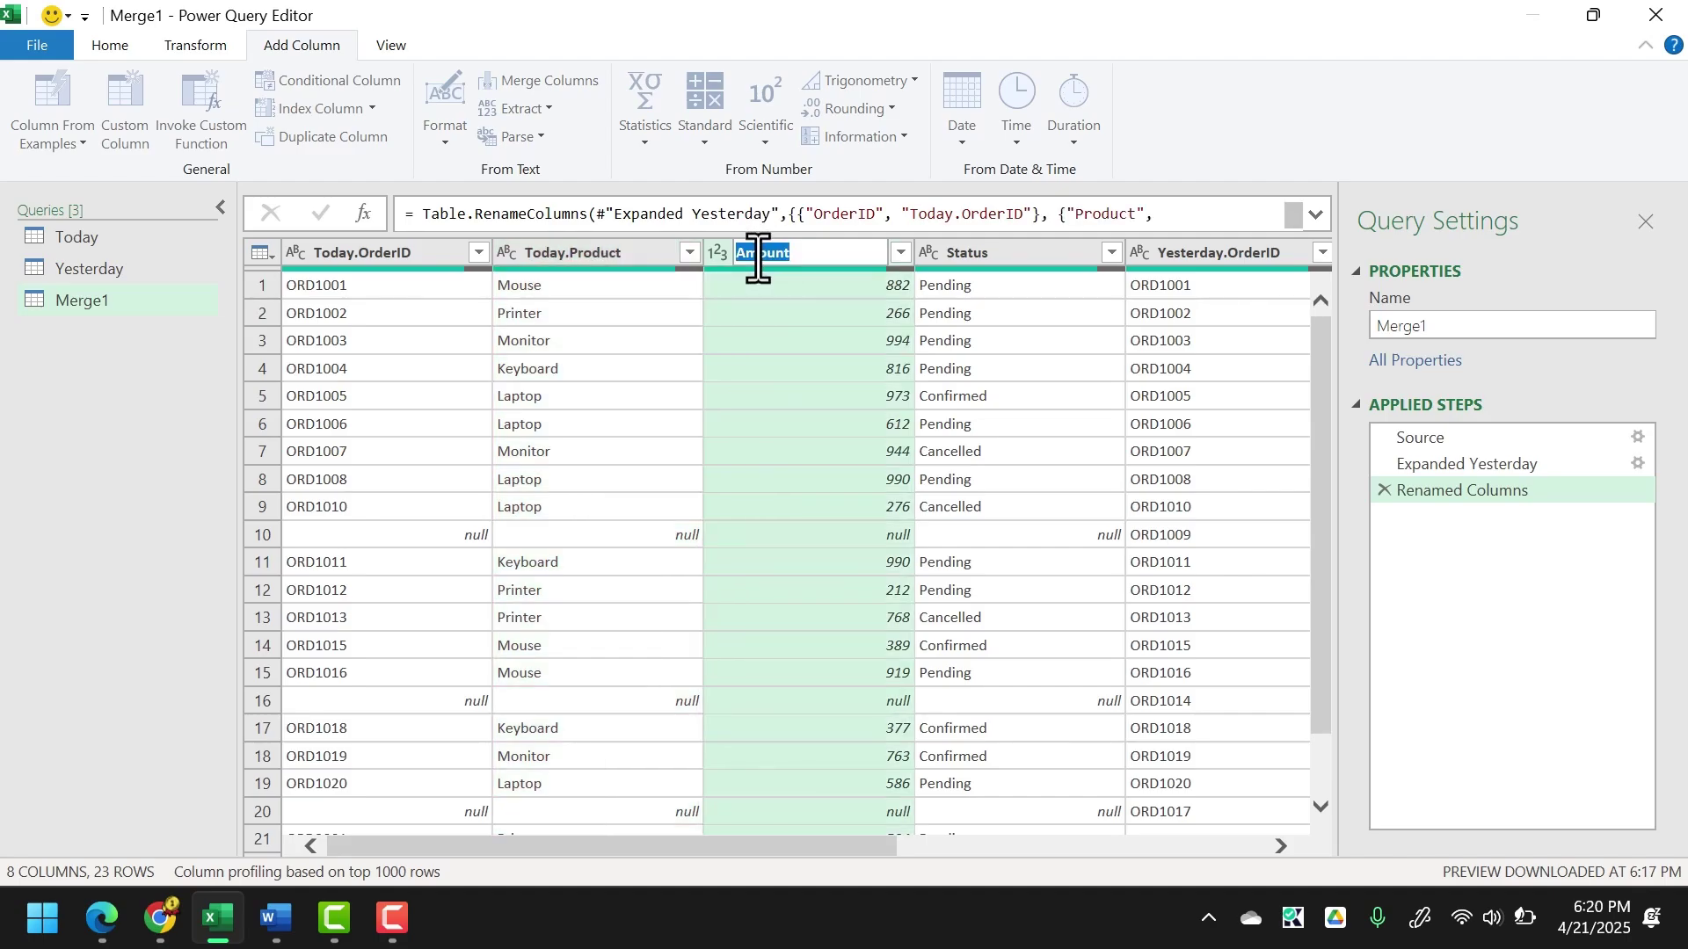
double_click(743, 253)
text(Today.)
click(1033, 257)
double_click(1041, 257)
key(Home)
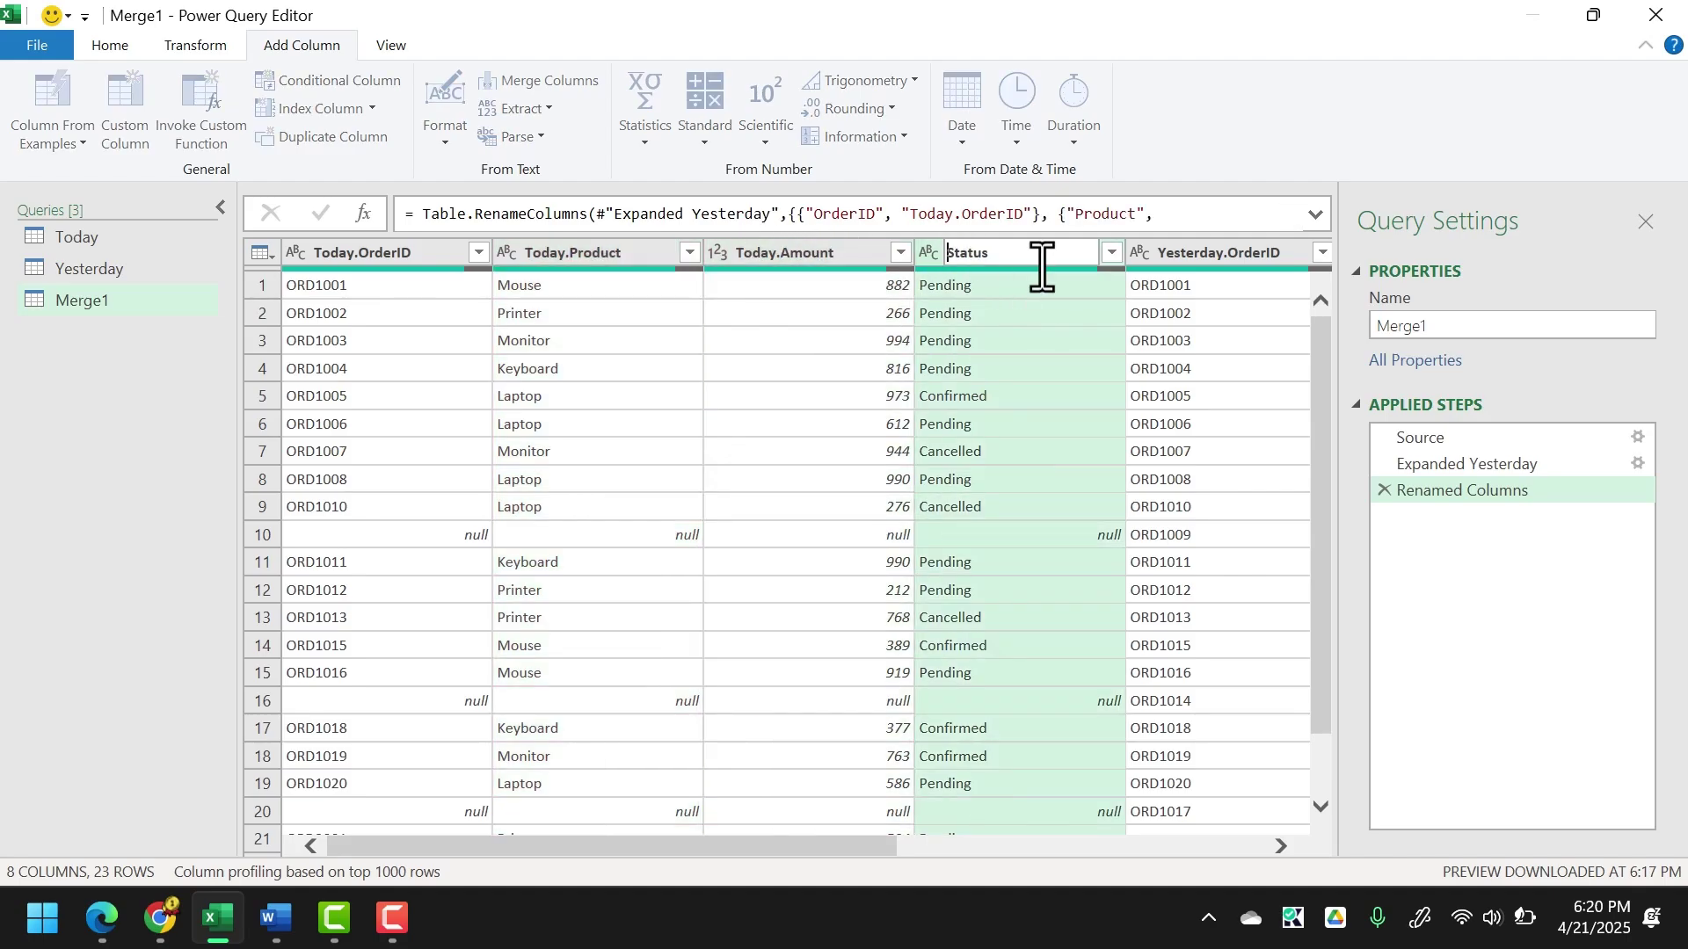
text(Today.)
key(Return)
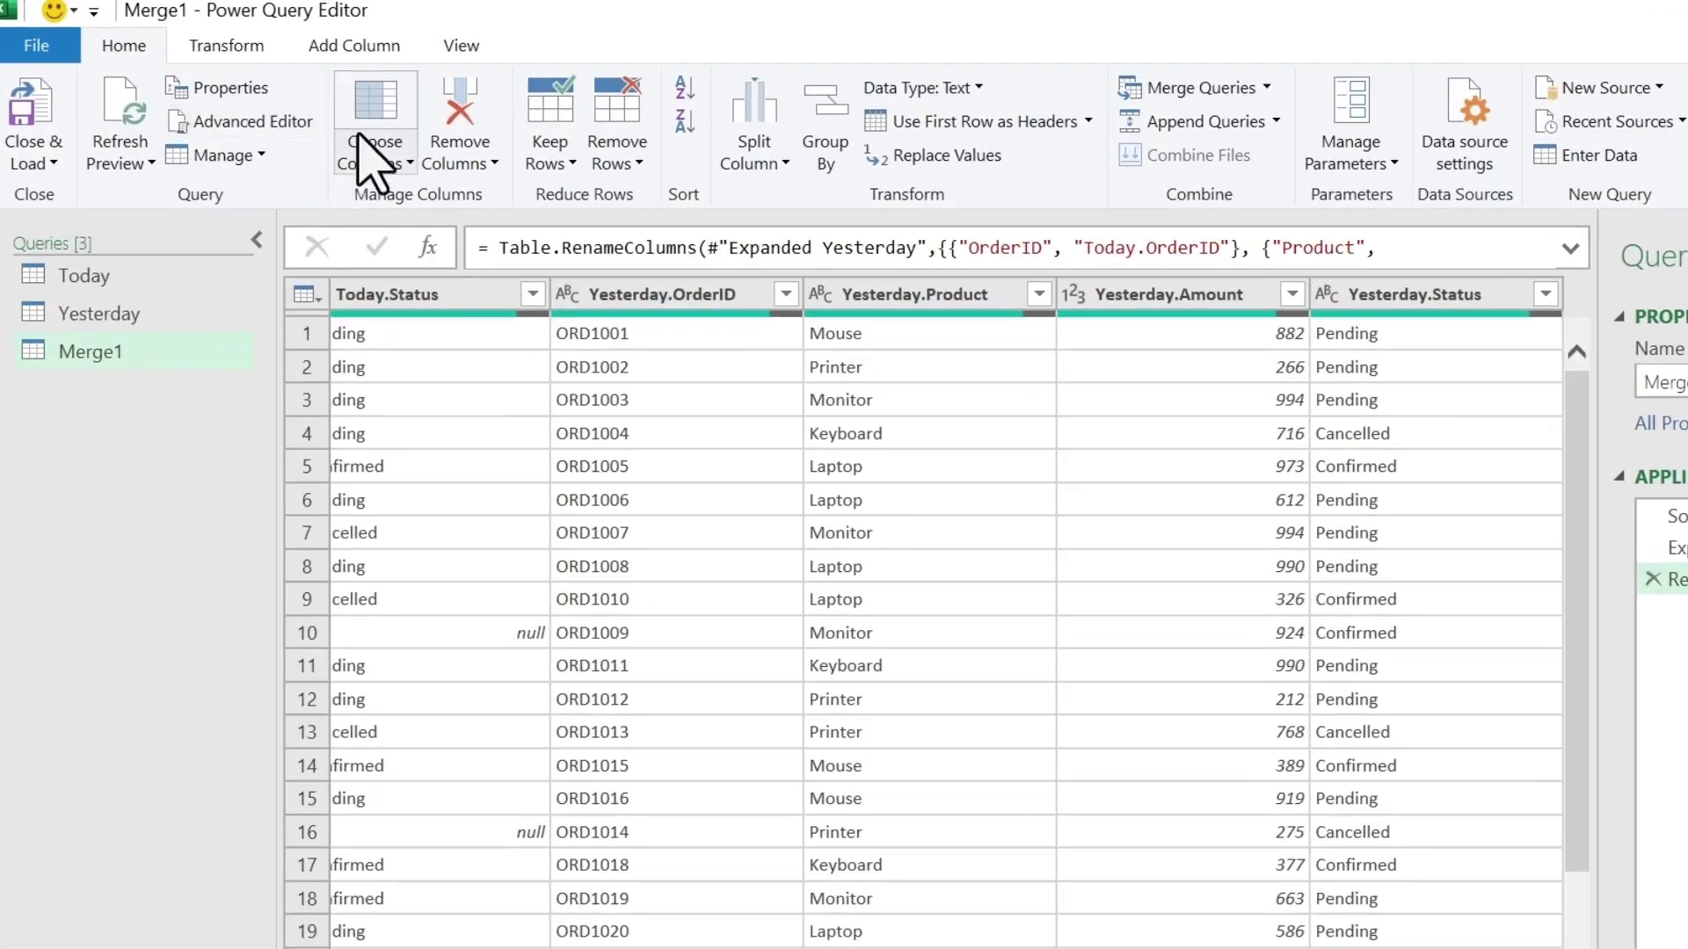
Add a custom column named Update using the pasted Added/Removed/Changed/No Change if-else formula.
click(369, 49)
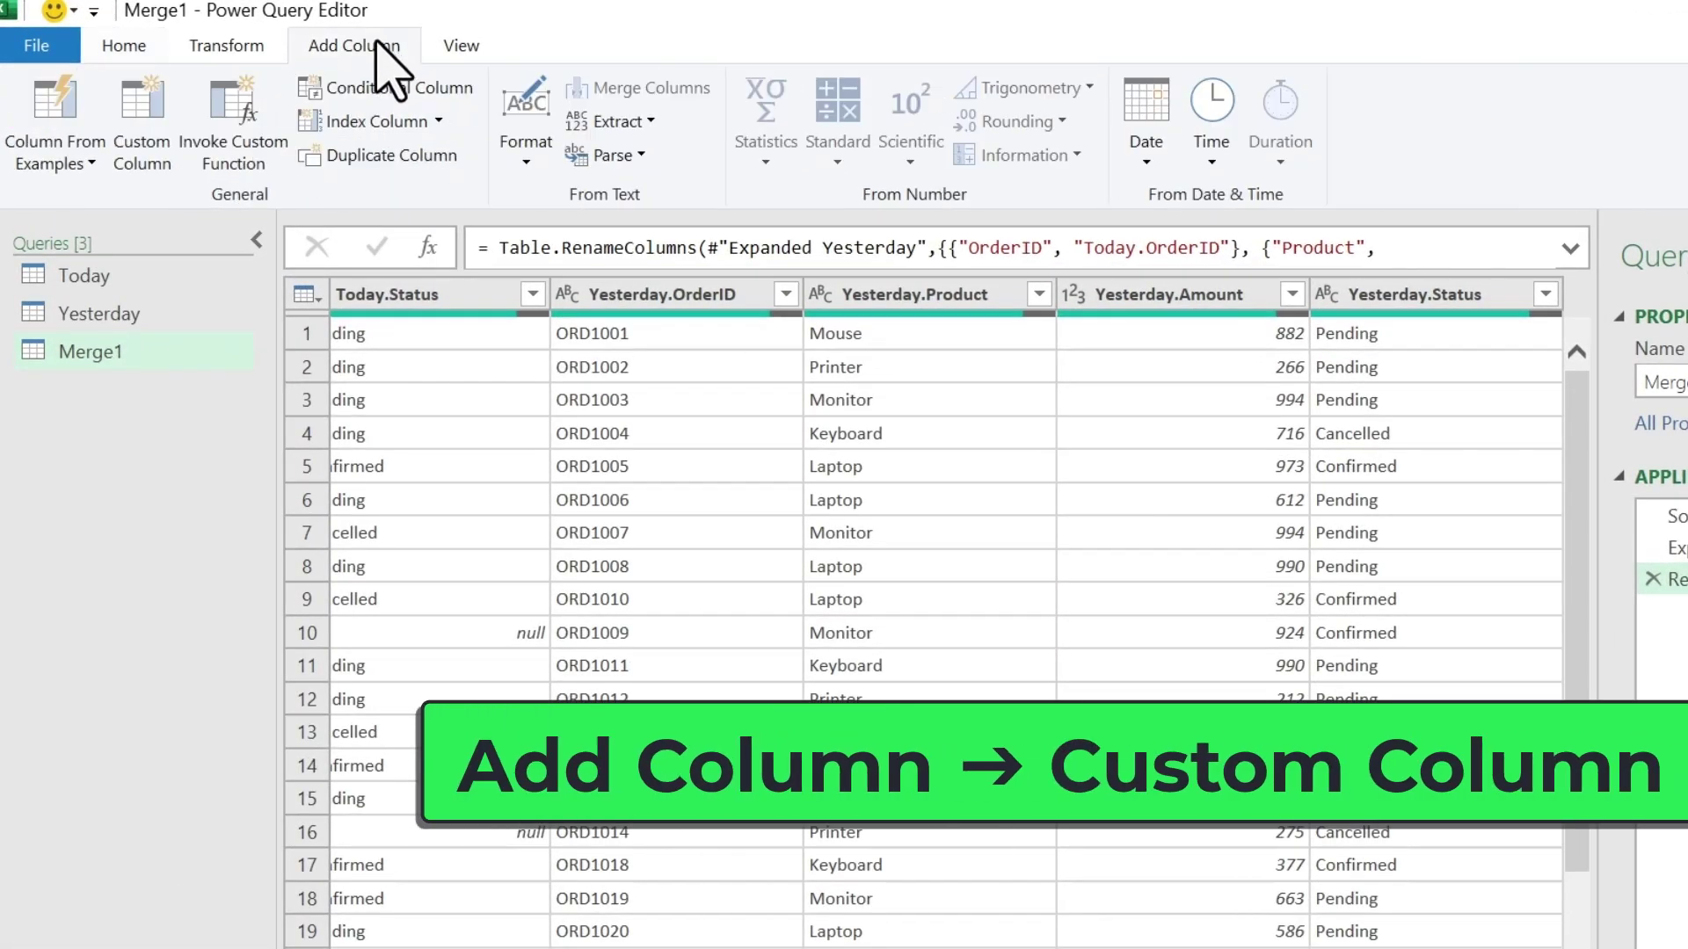
click(156, 132)
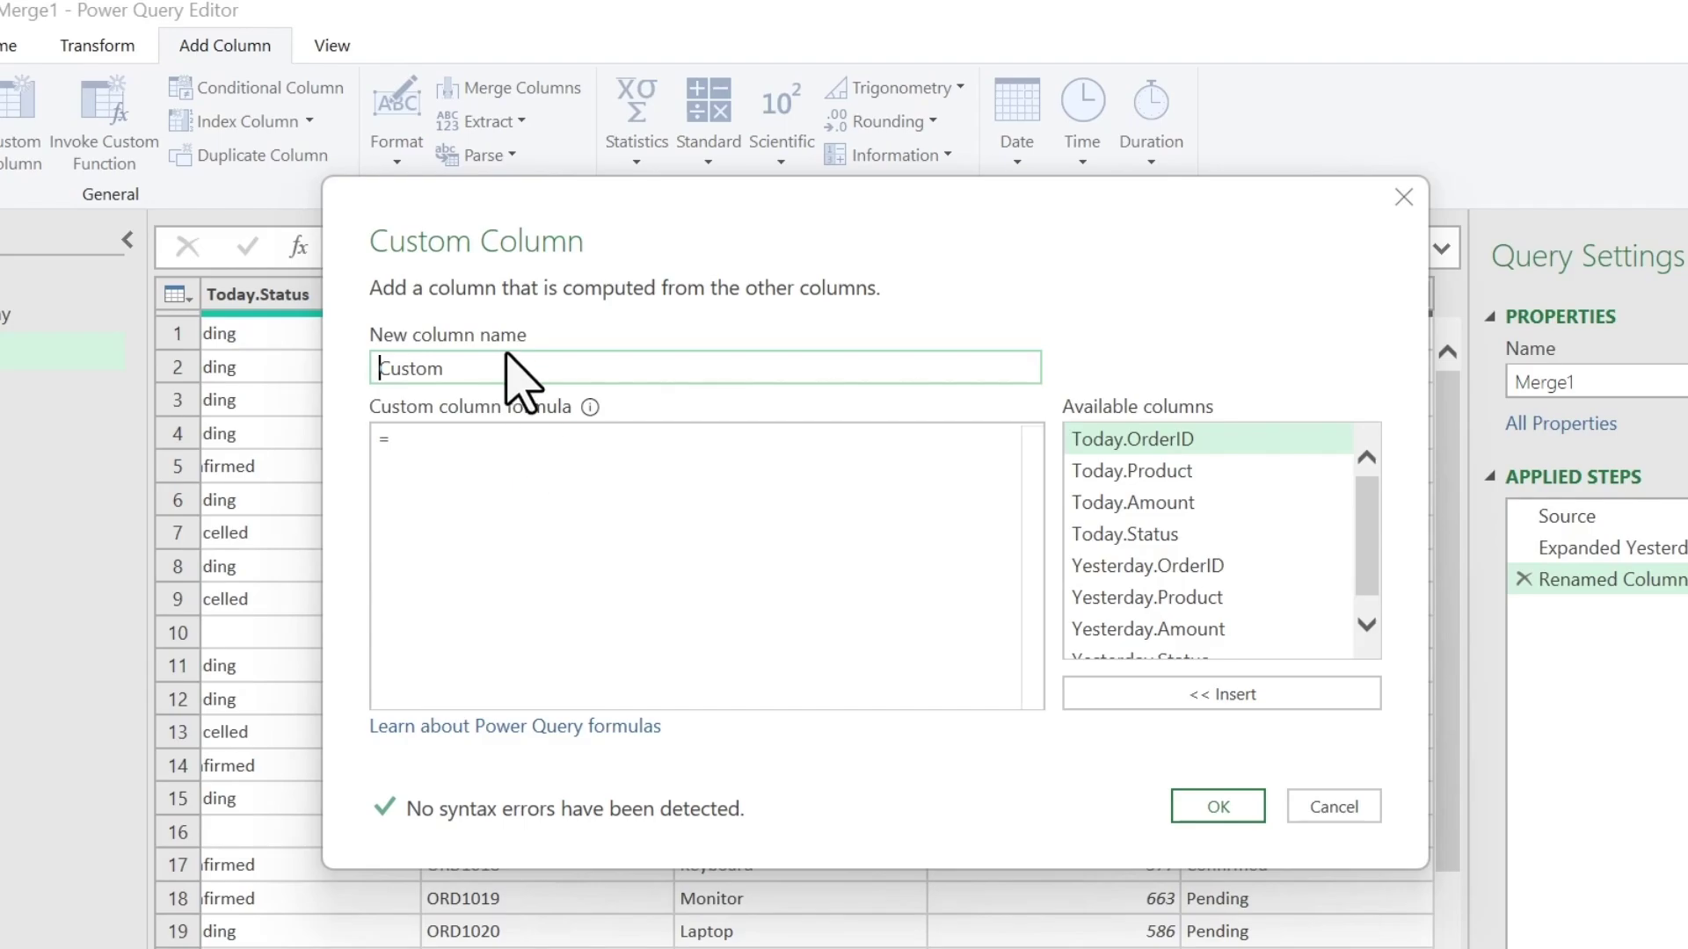
click(492, 459)
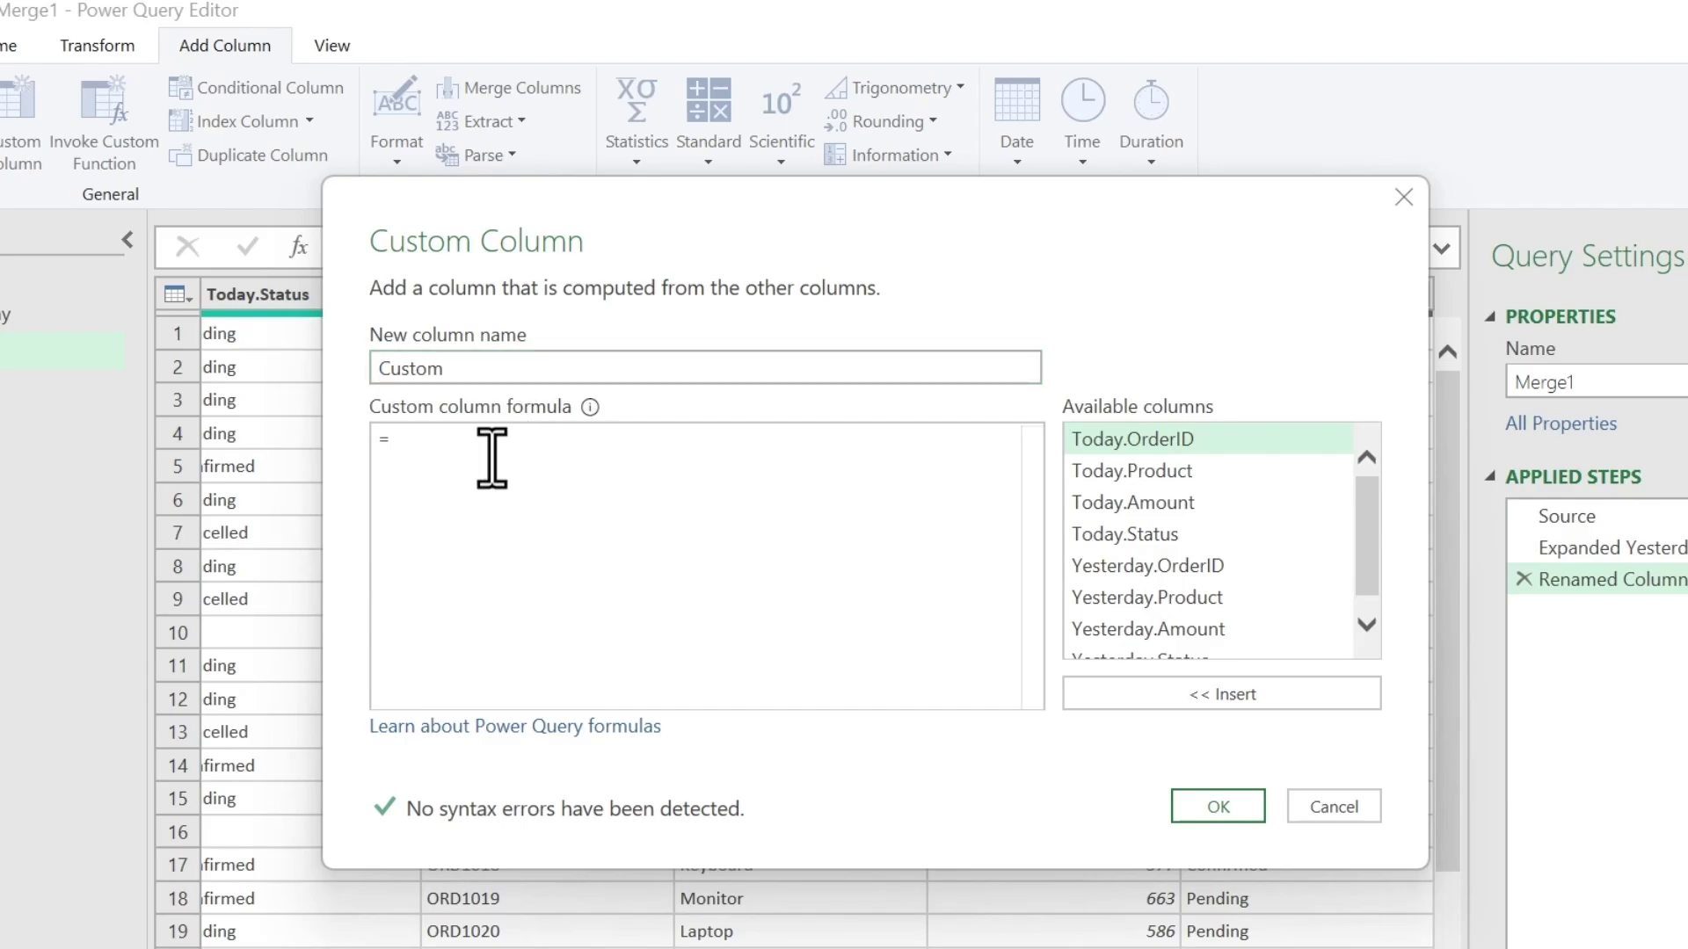
text(if [Yesterday.OrderID] = null then "Added" else if [Today.OrderID] = null then "Removed" else if [Today.Amount] <> [Yesterday.Amount] or [Today.Status] <> [Yesterday.Status] then "Changed" else "No Change")
click(503, 370)
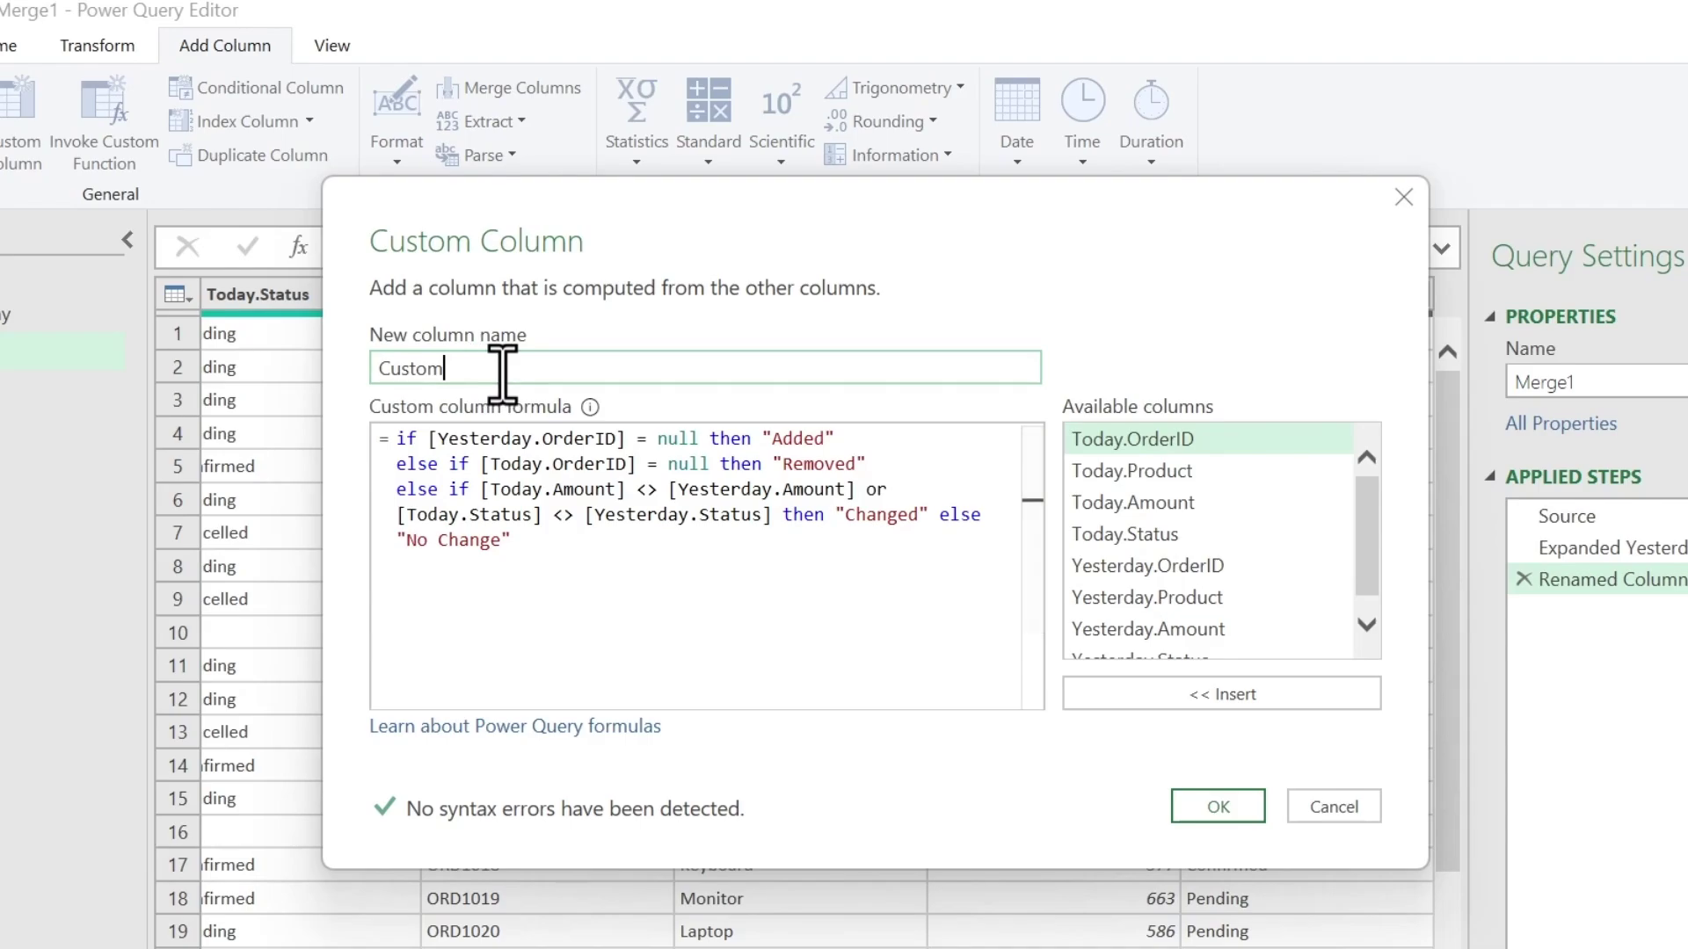
double_click(503, 370)
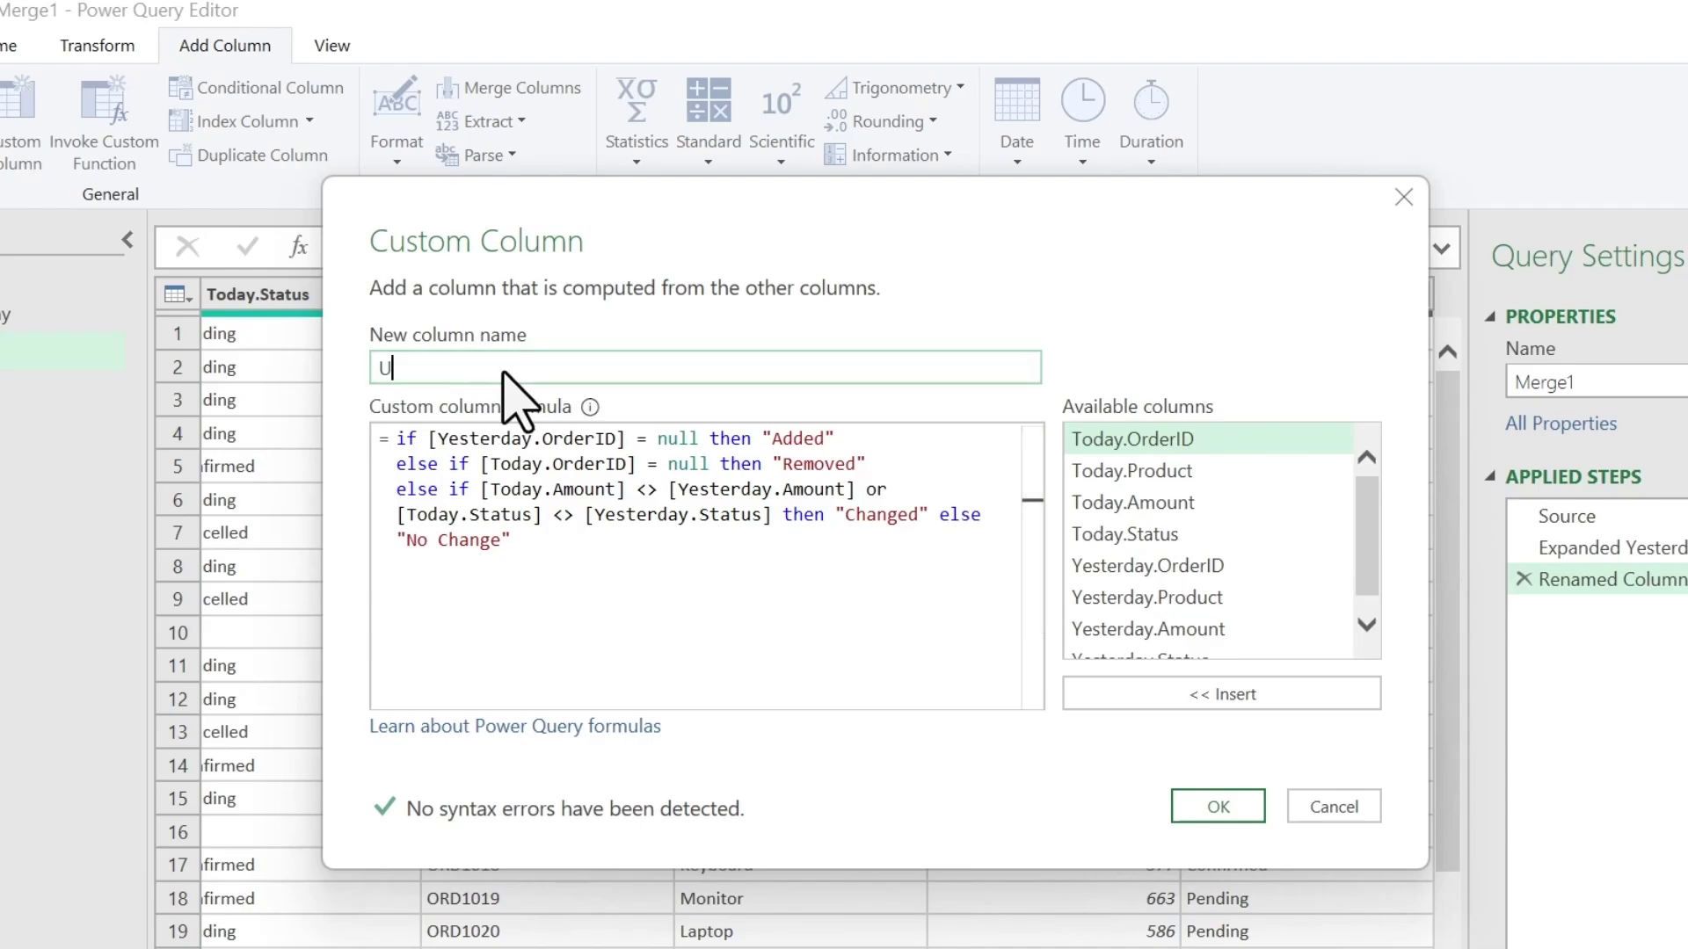
double_click(450, 369)
click(425, 554)
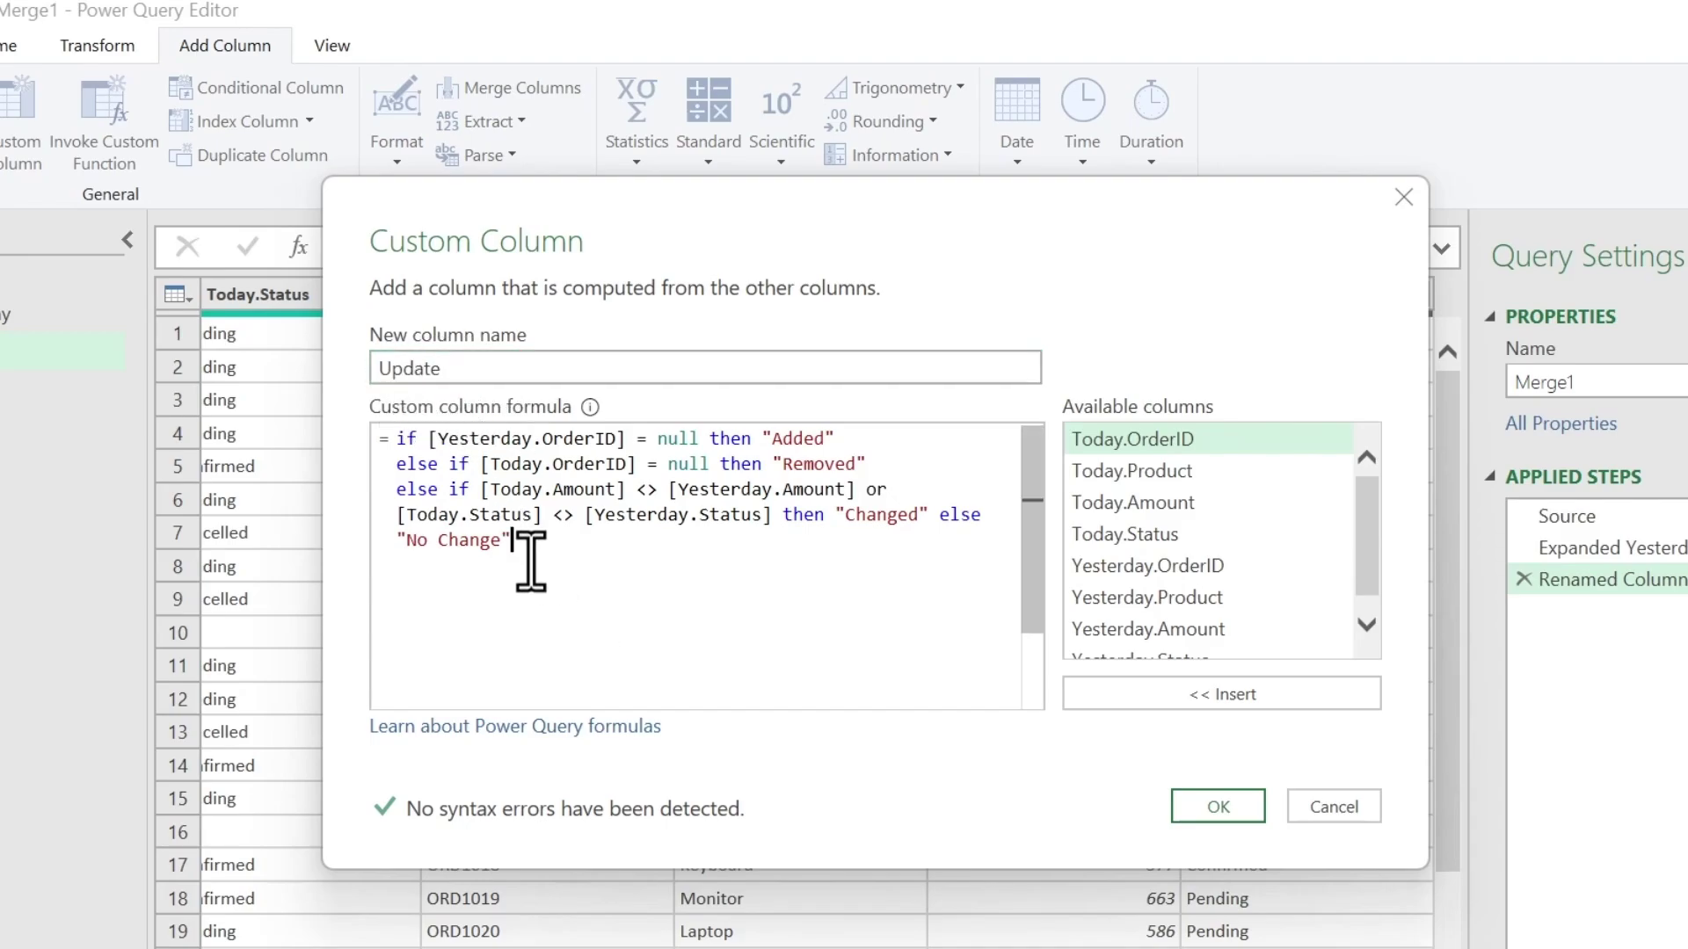
click(1203, 808)
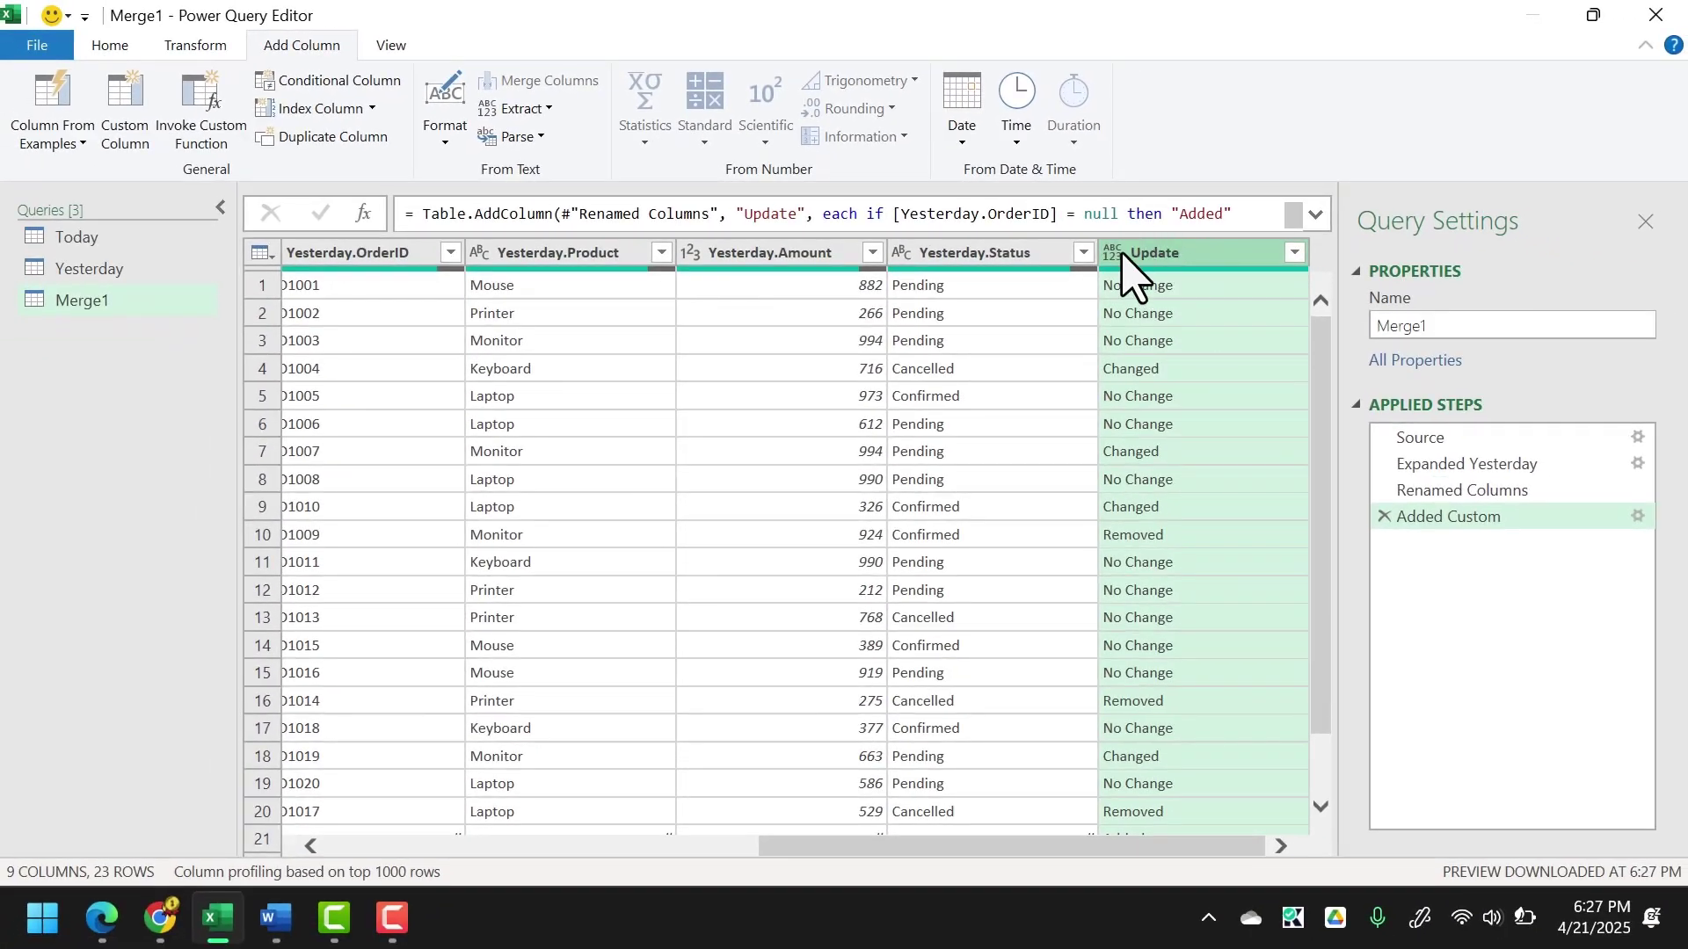
Filter the Update column to show only Added orders.
click(1294, 253)
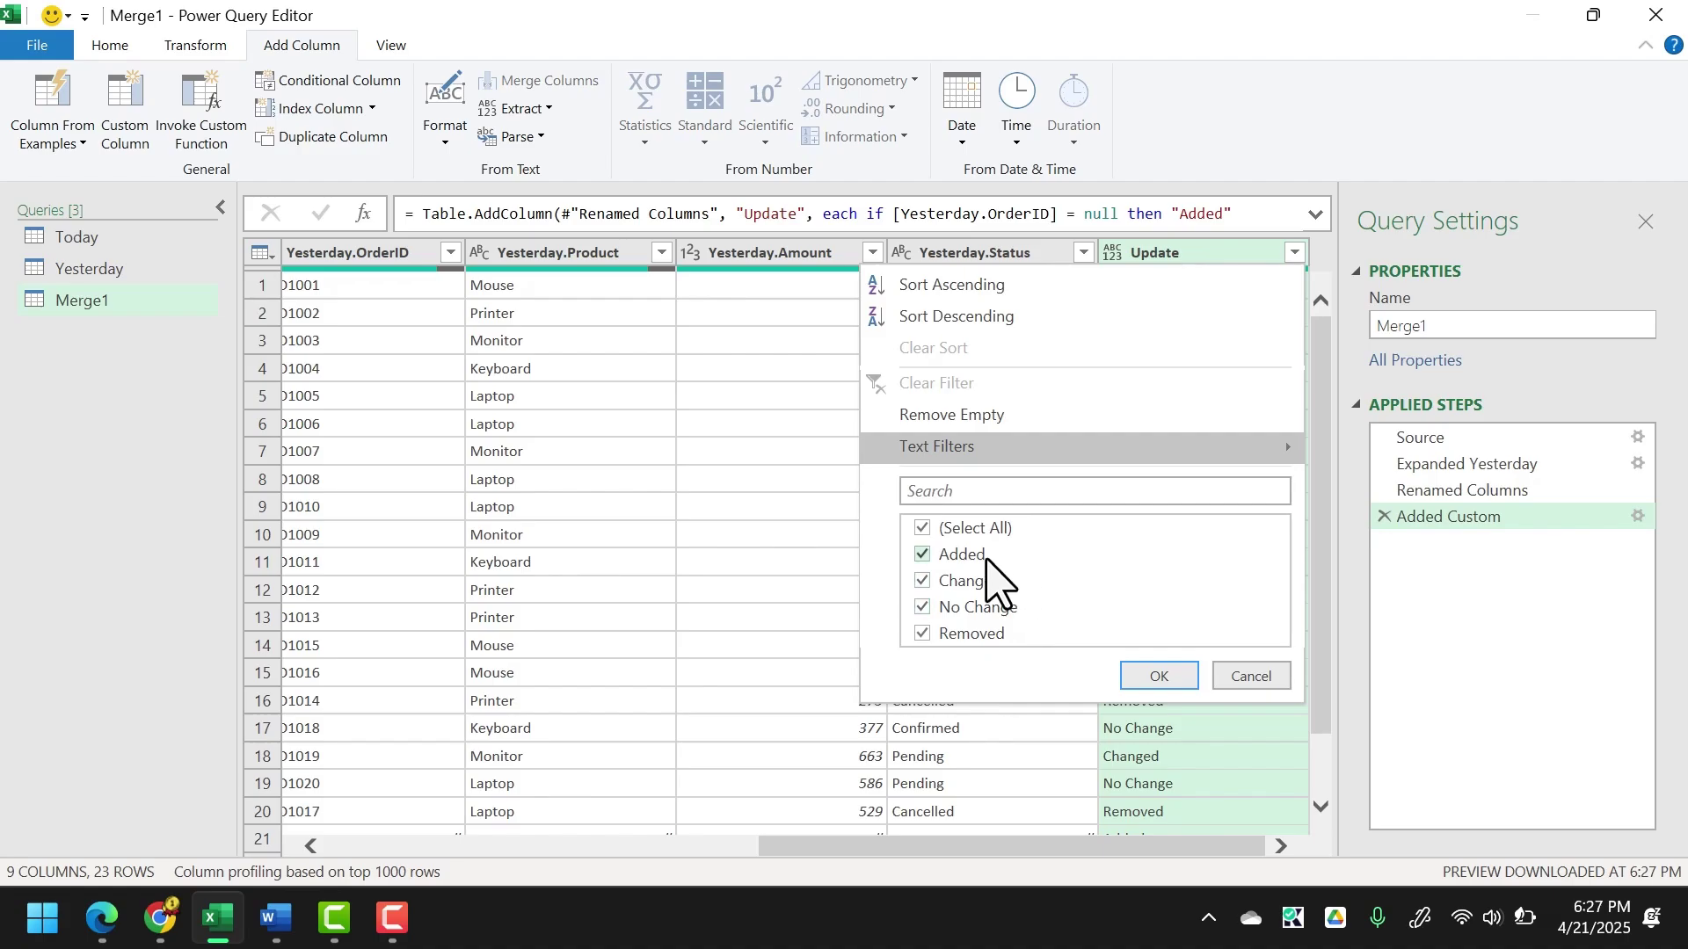
click(922, 527)
click(921, 560)
click(1158, 678)
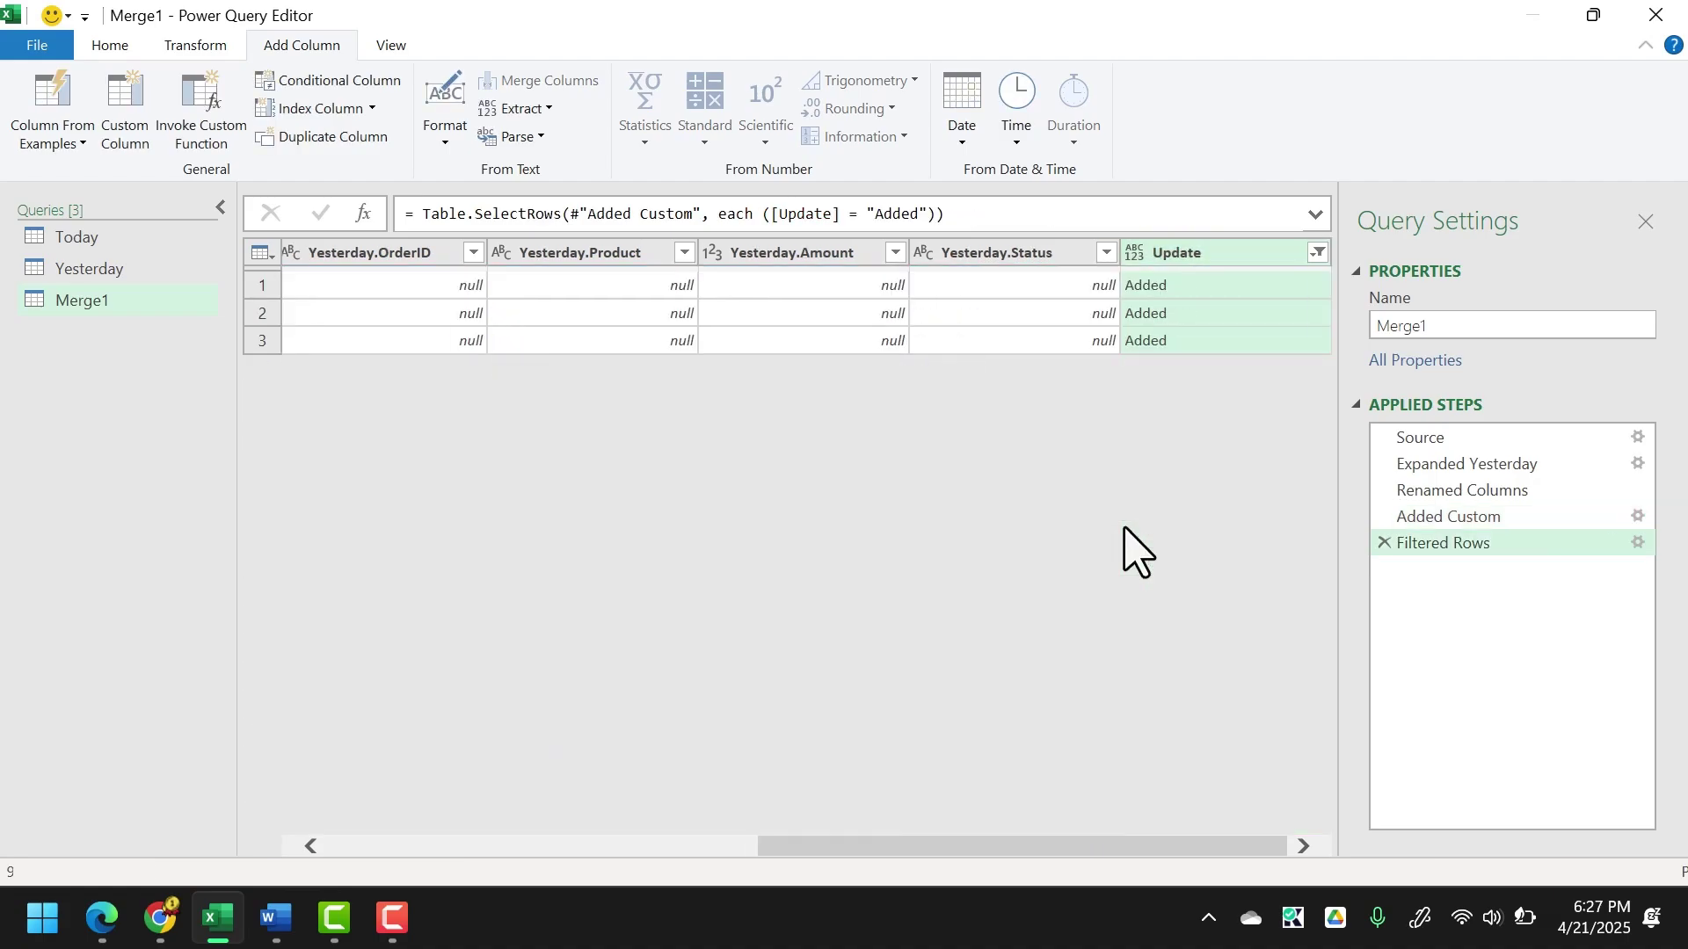
drag(1020, 849, 1134, 857)
Switch the Update filter to show only Removed orders.
click(1316, 254)
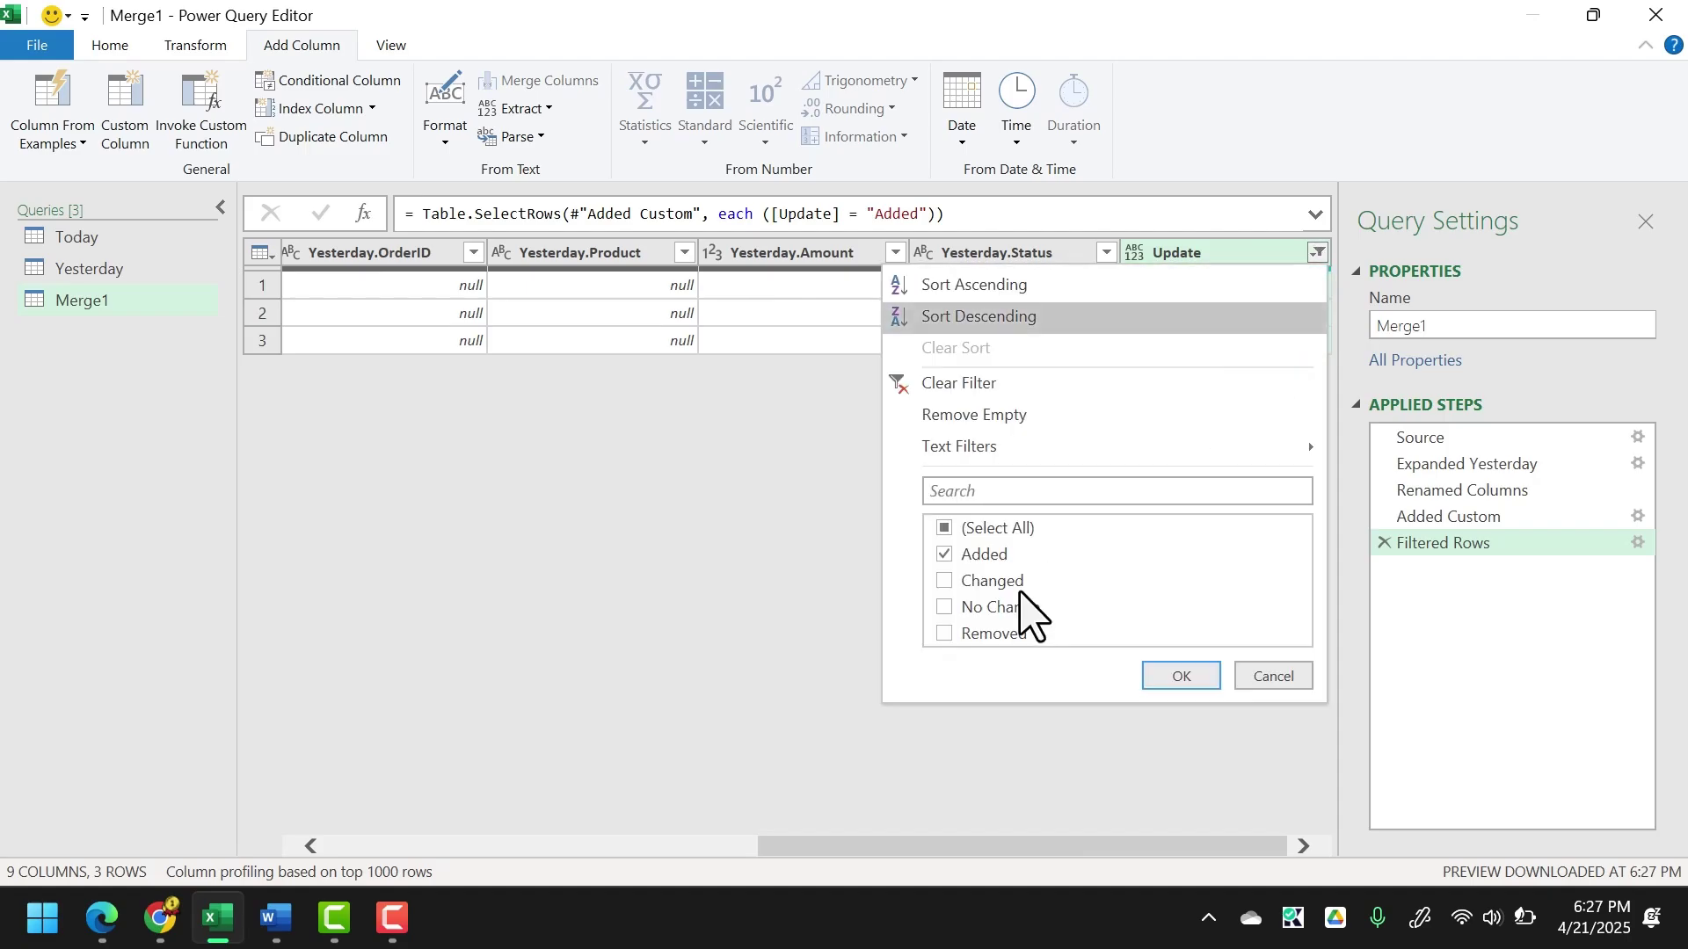
click(945, 555)
click(946, 582)
click(945, 582)
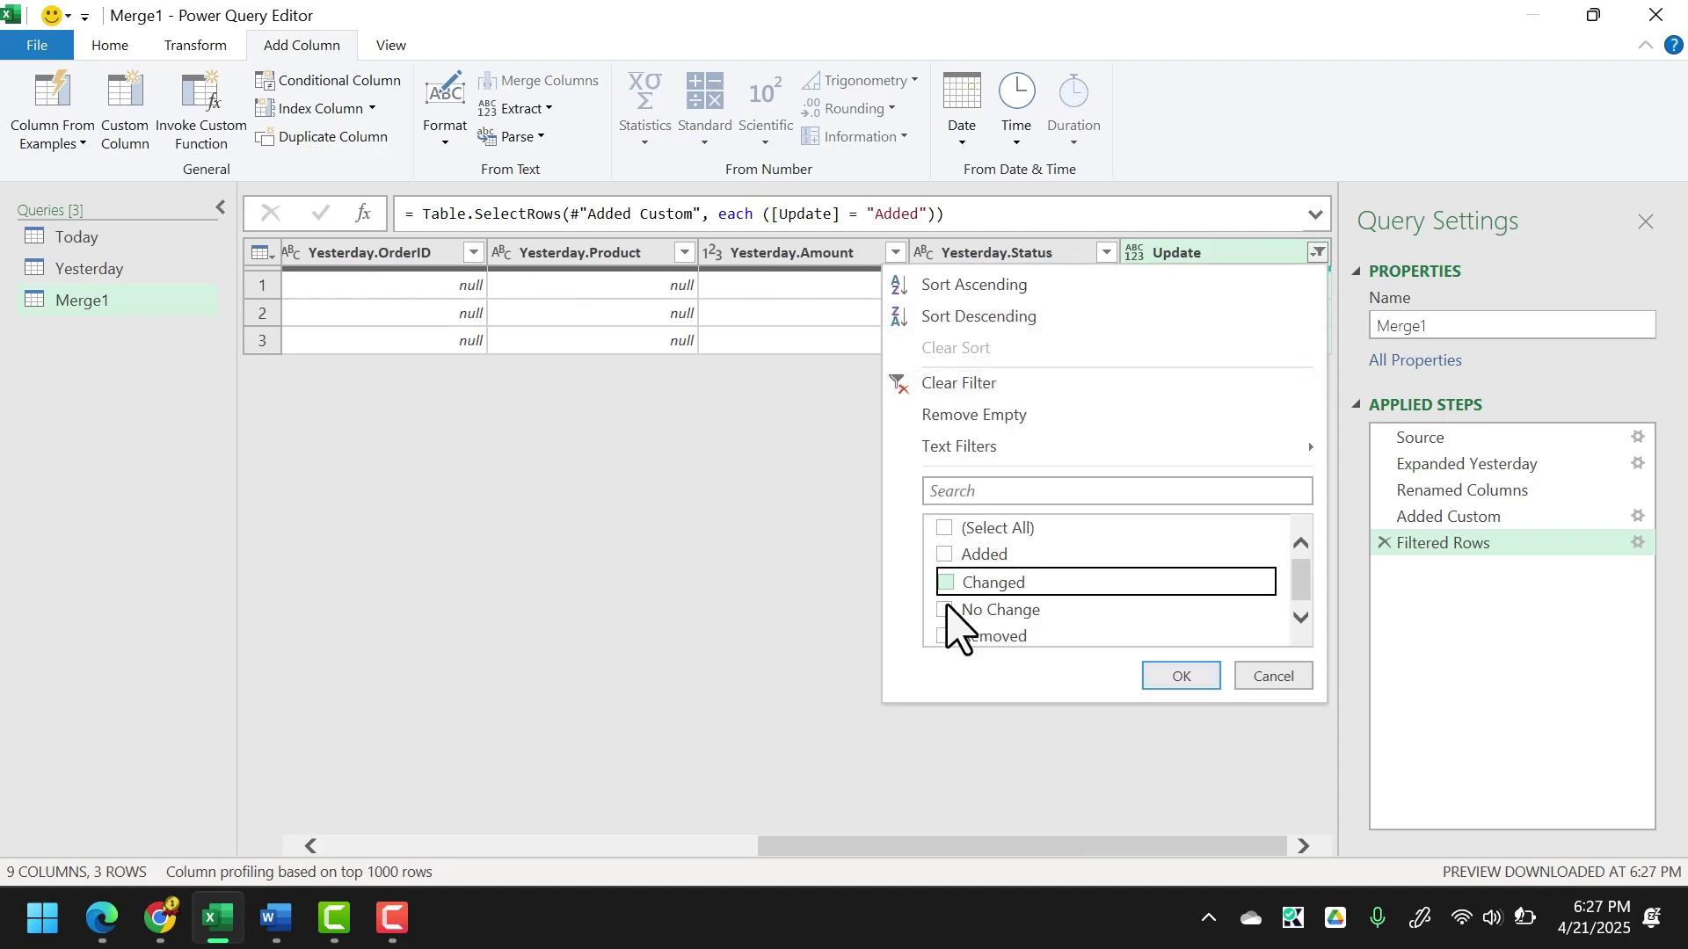
click(945, 635)
click(1185, 677)
drag(1197, 854, 1231, 835)
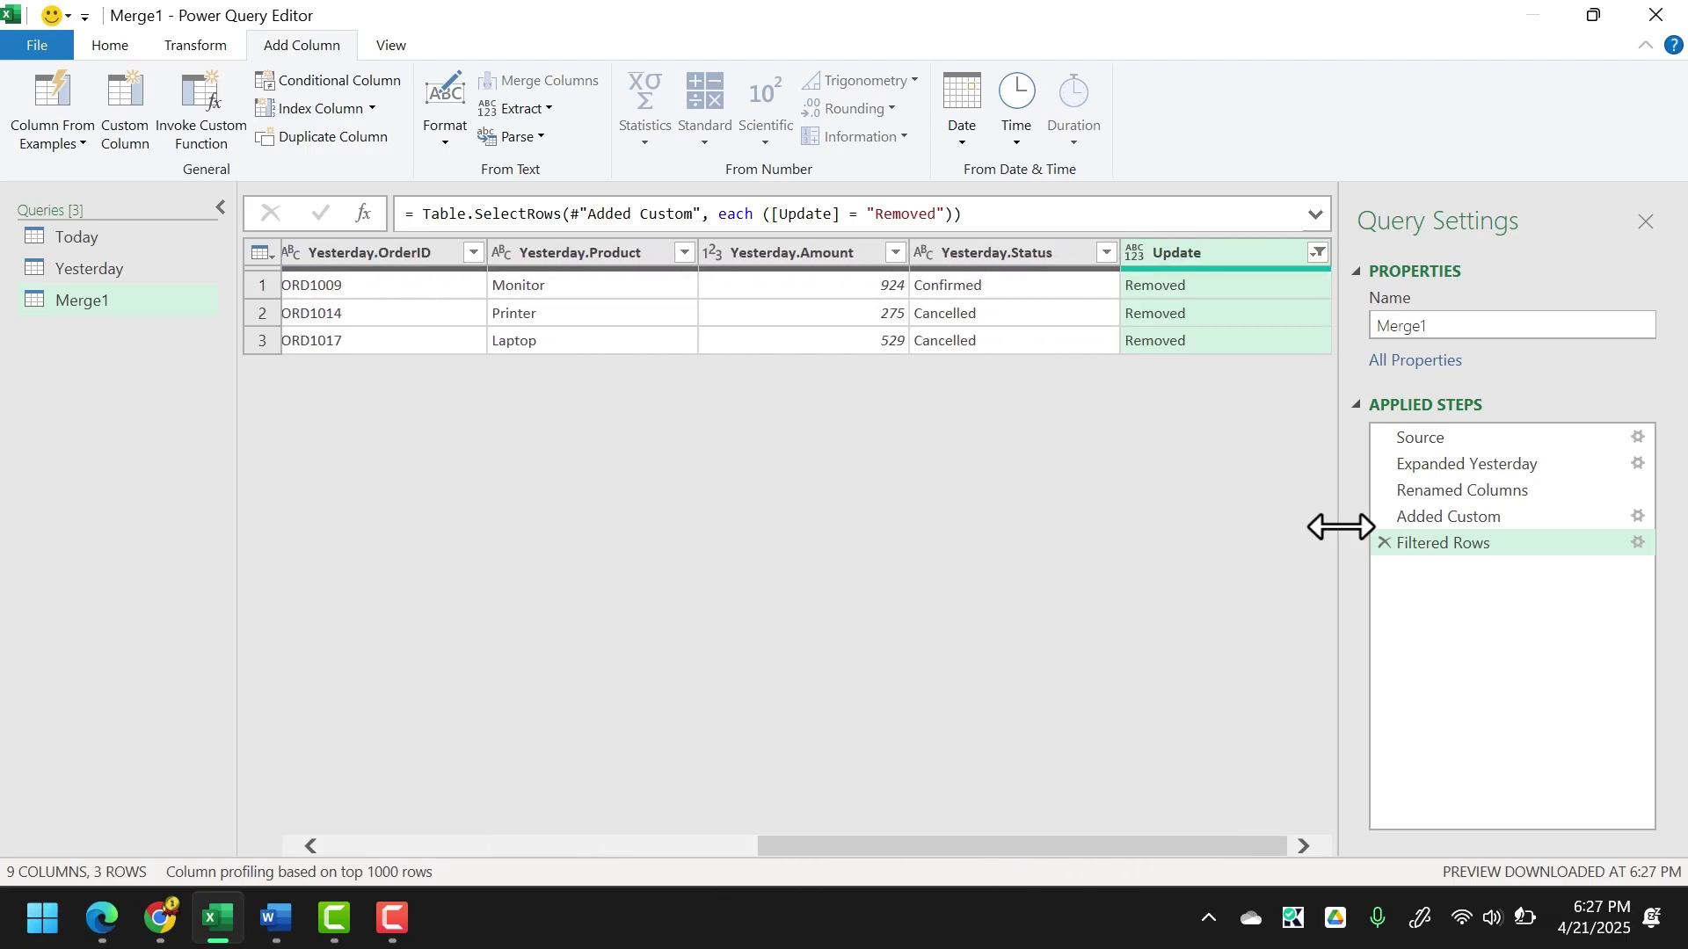
Switch the Update filter to show only the four Changed orders.
click(1317, 253)
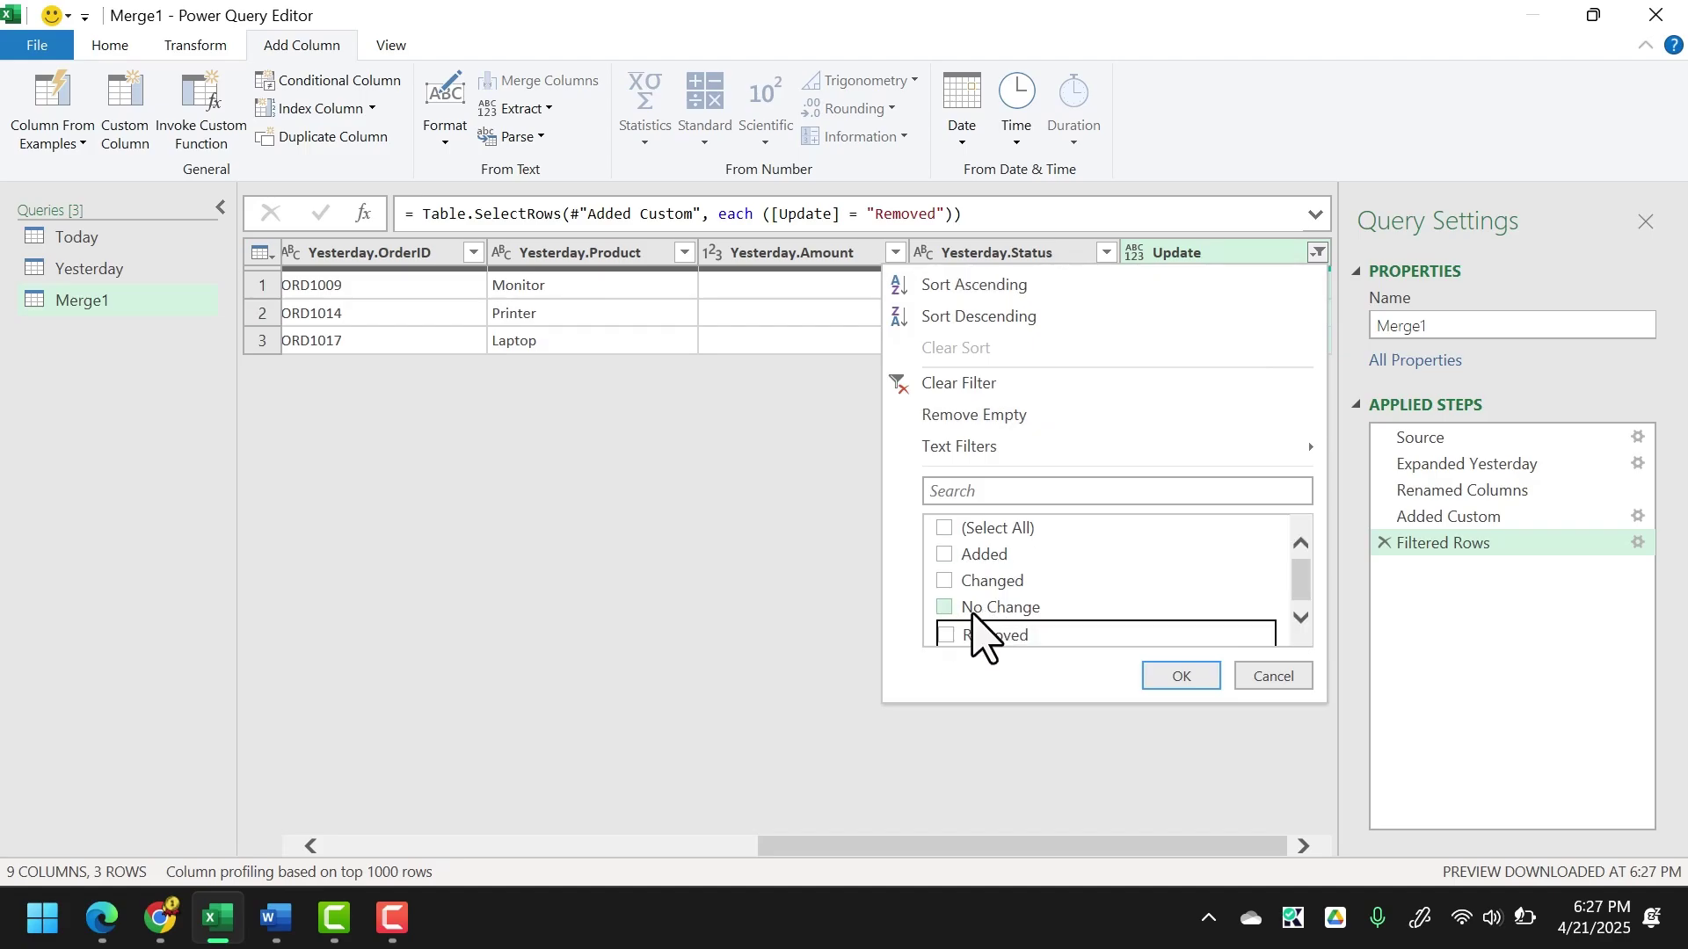
click(954, 584)
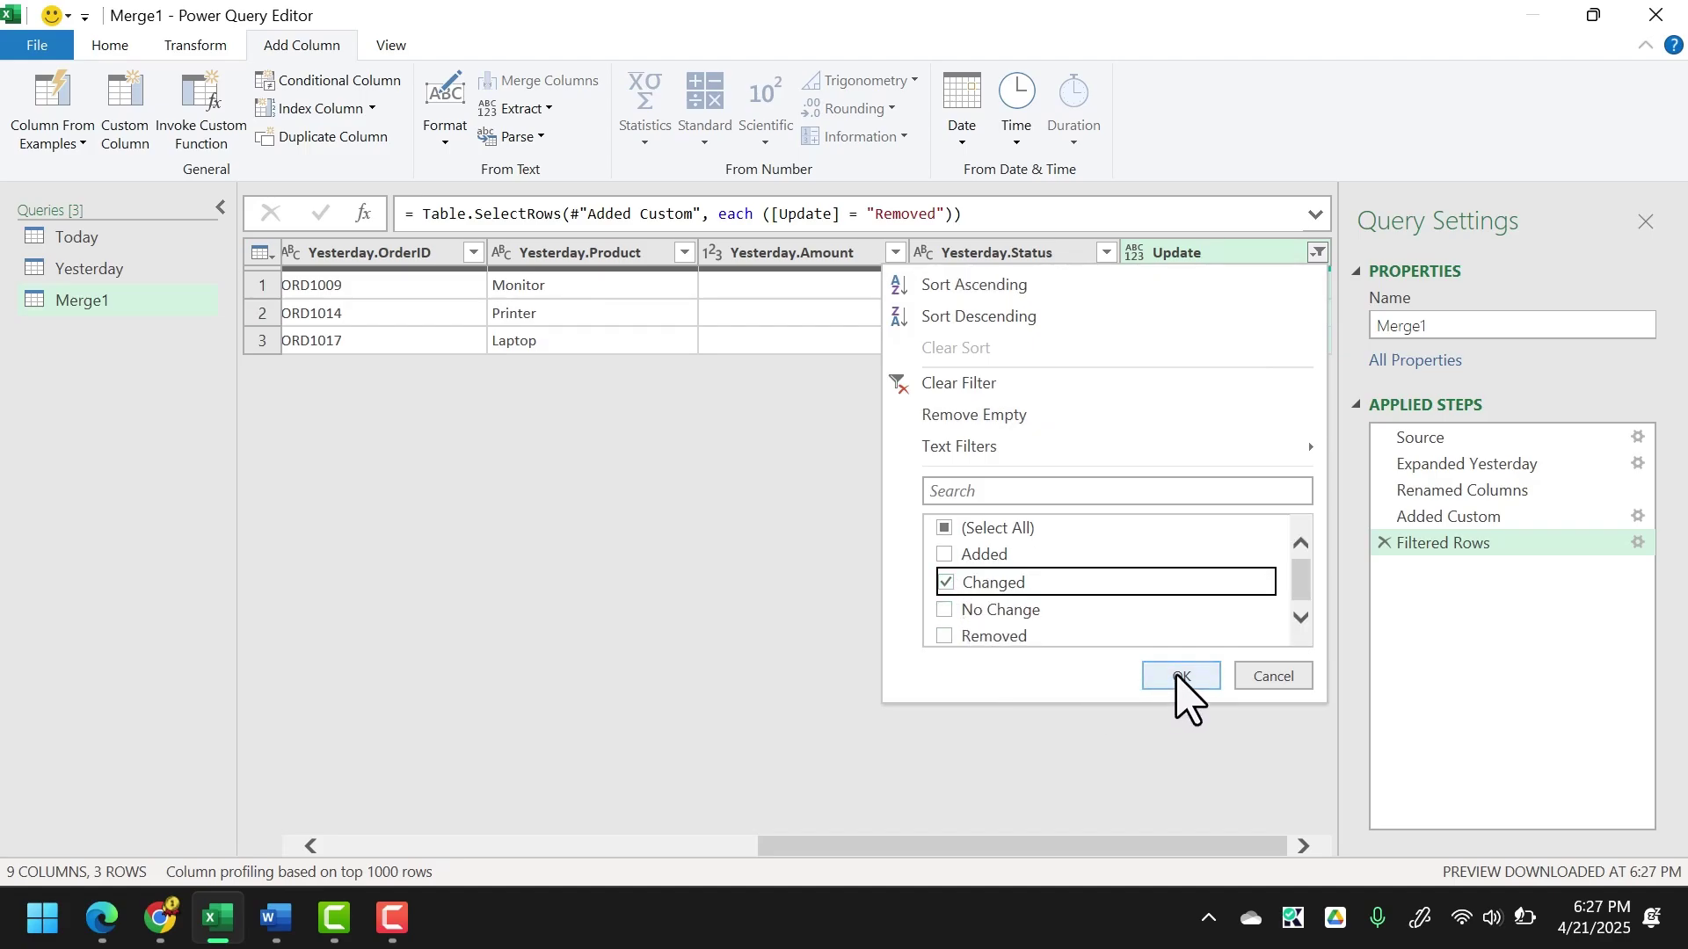
click(1183, 678)
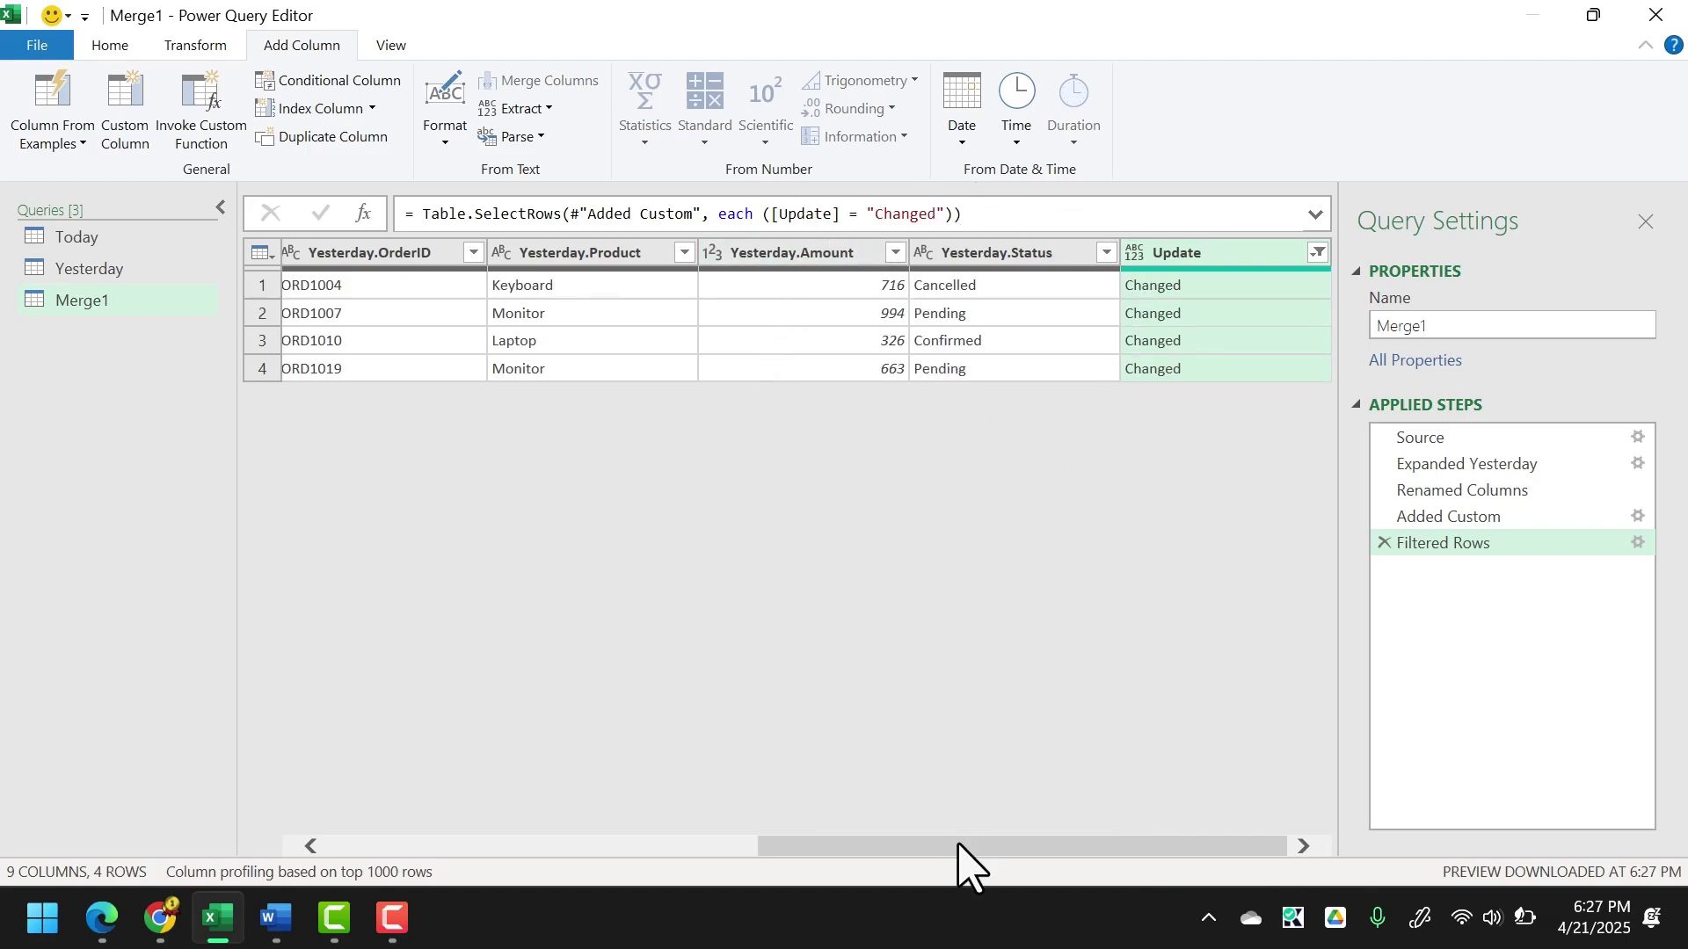
mouse_move(958, 846)
mouse_down()
mouse_move(498, 879)
mouse_move(953, 859)
mouse_up()
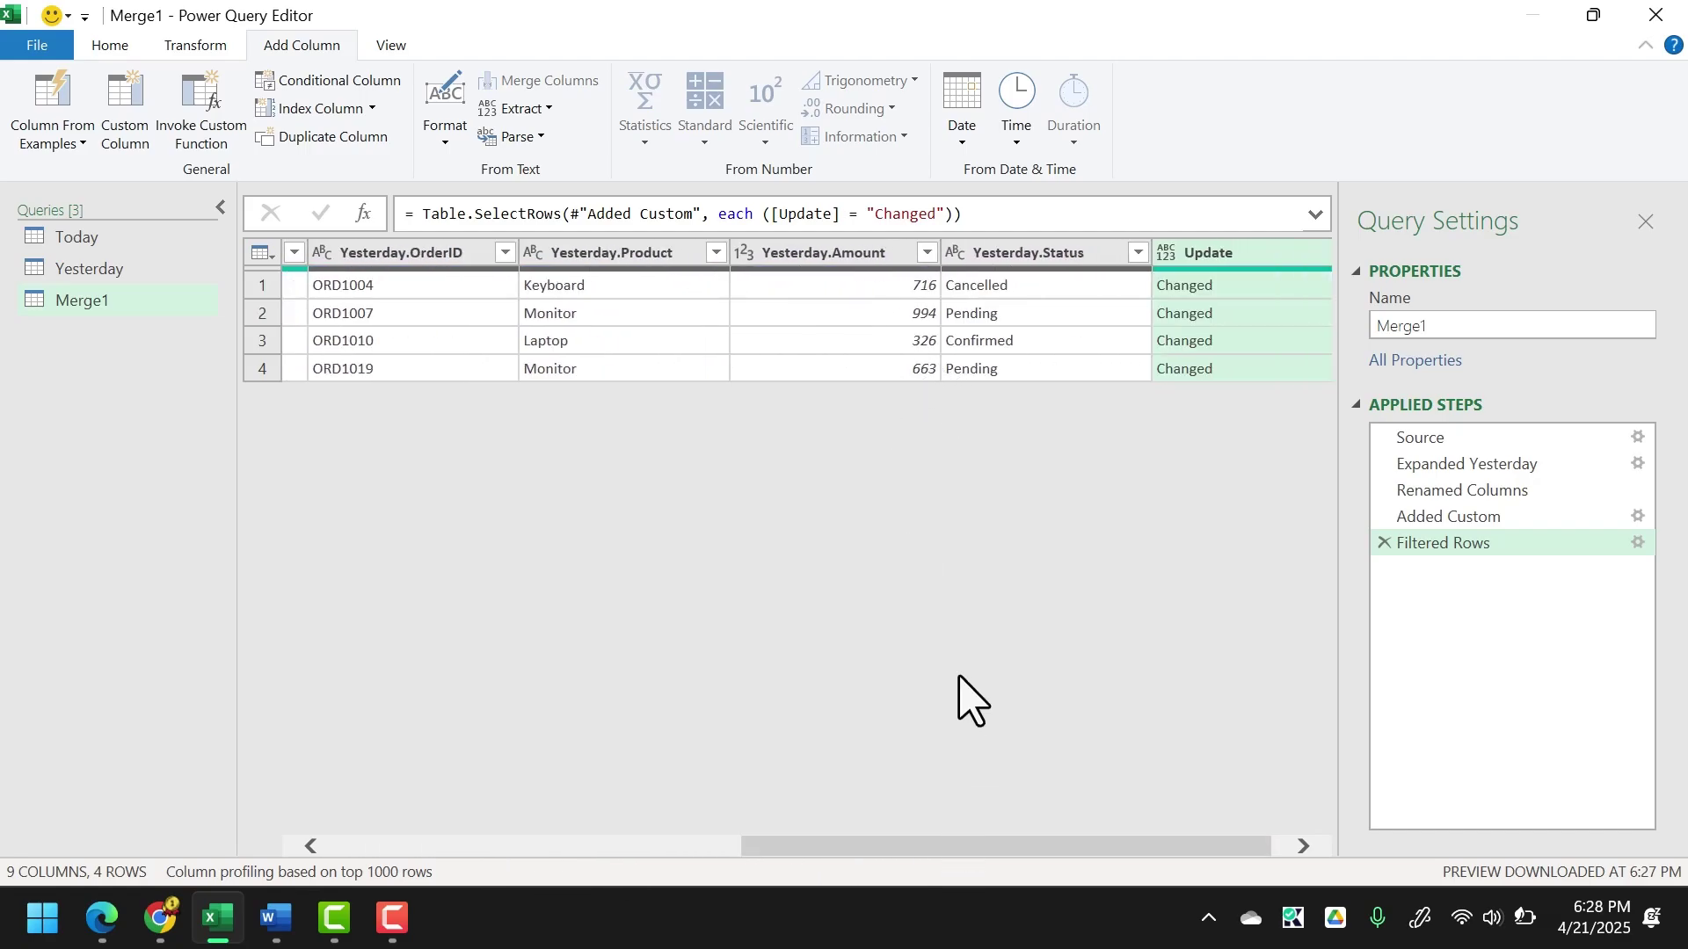
drag(976, 845, 1029, 848)
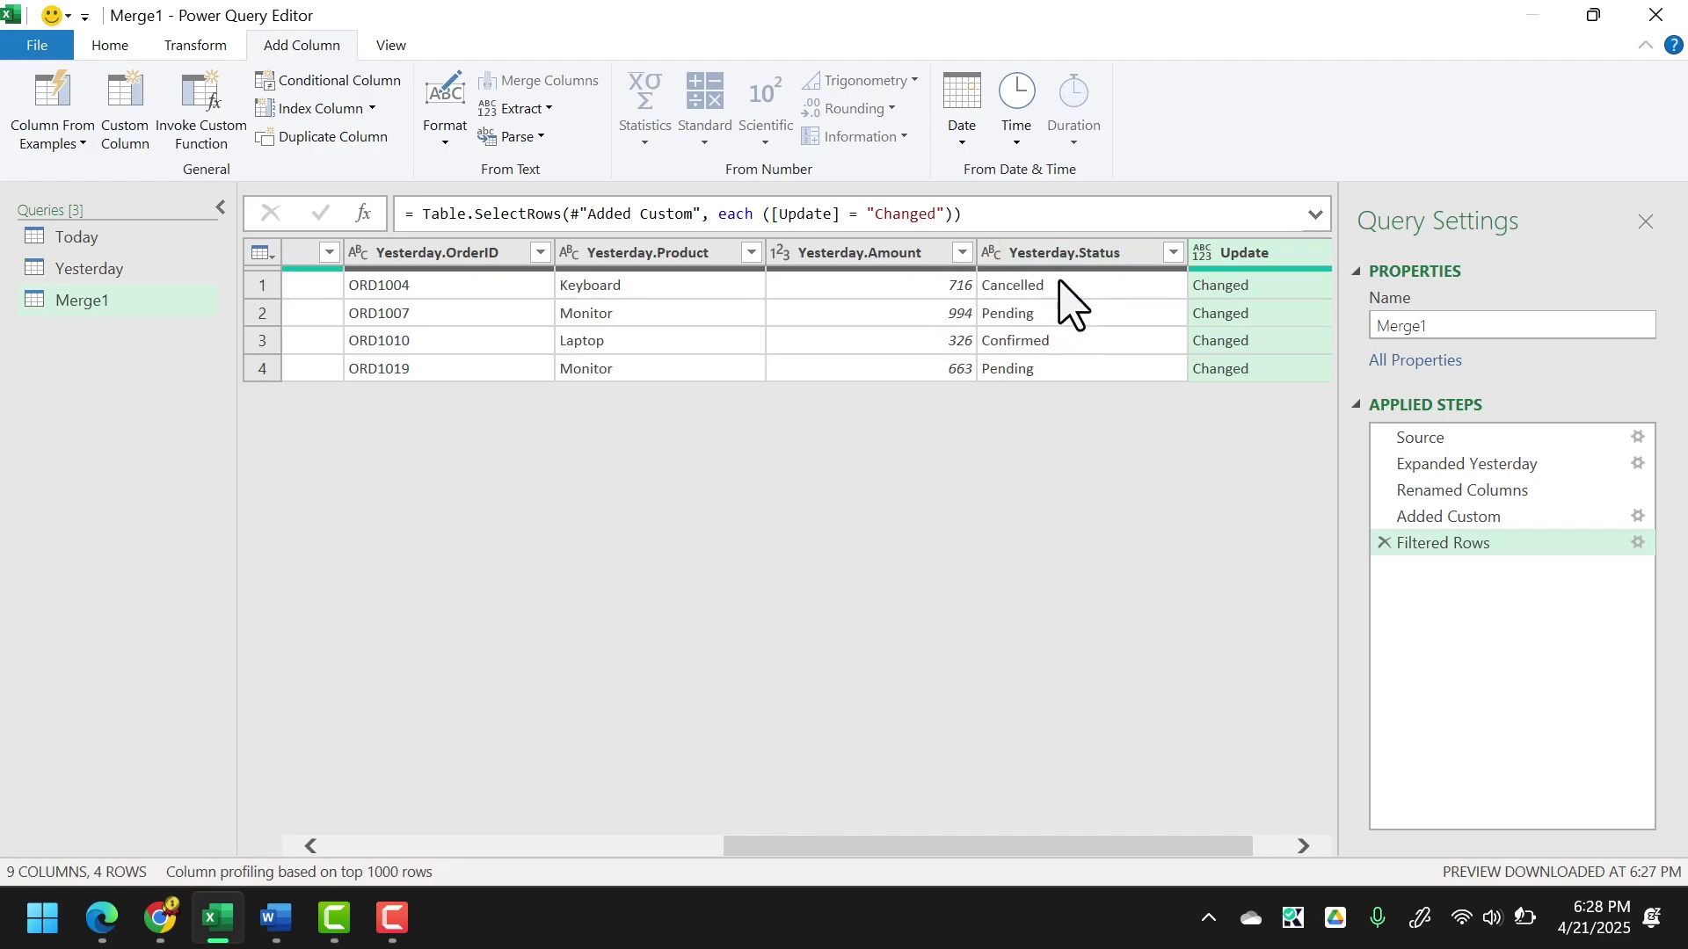
Rename the Merge1 query to Comparison.
drag(1058, 847, 569, 846)
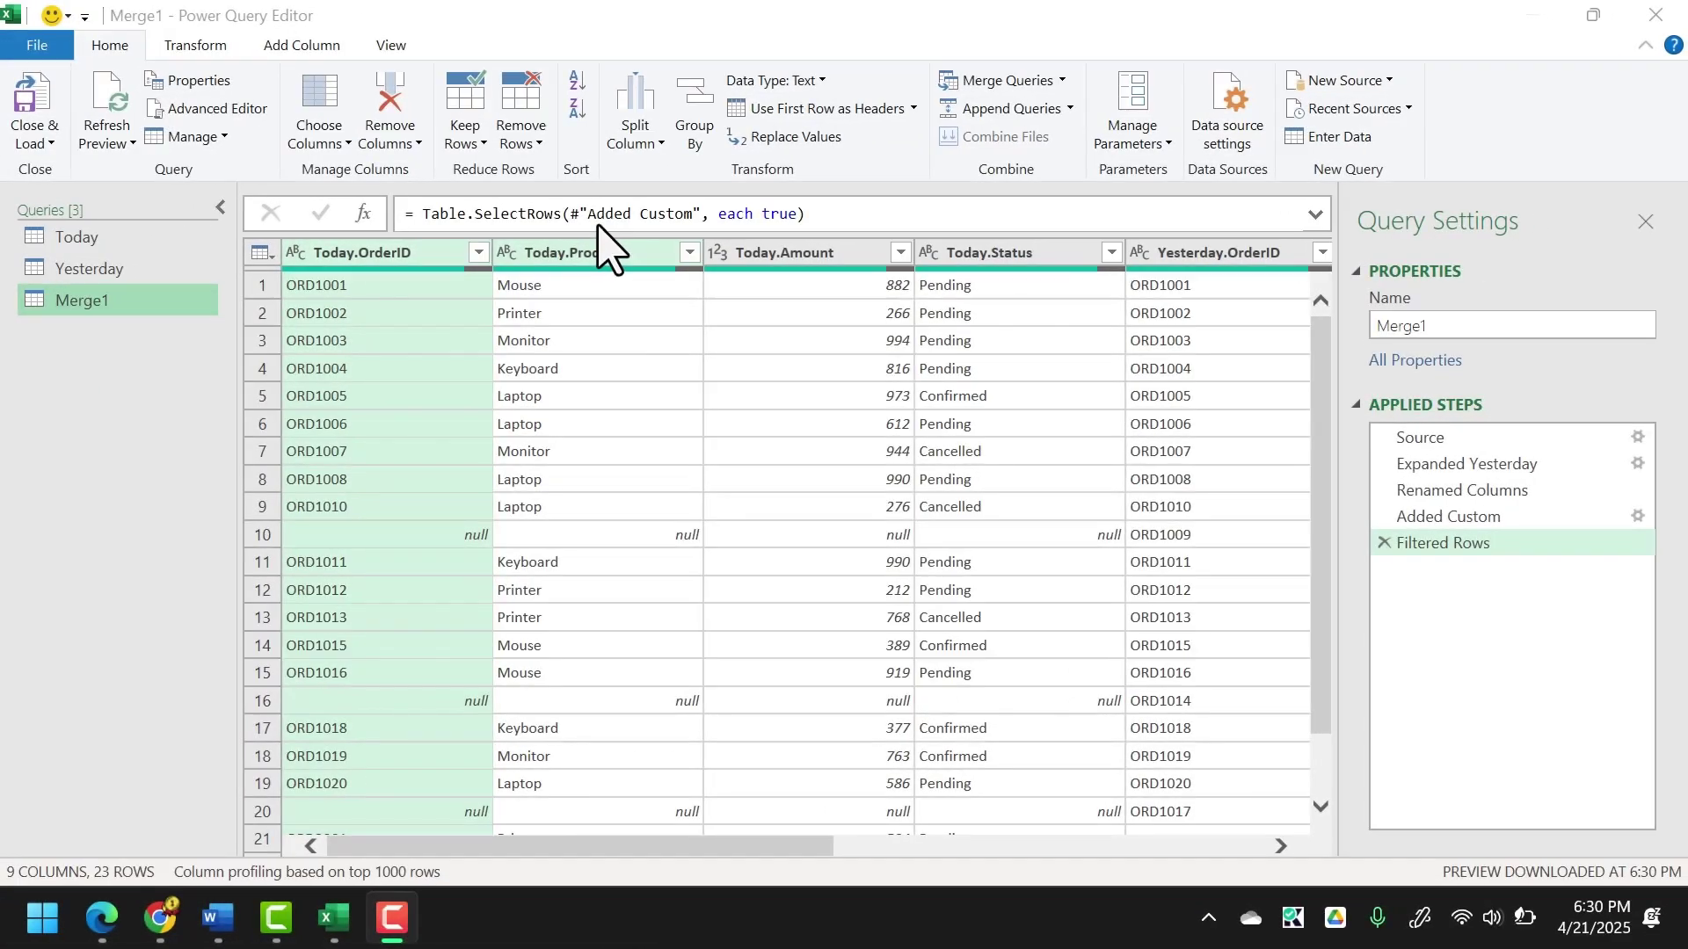
right_click(92, 304)
click(167, 401)
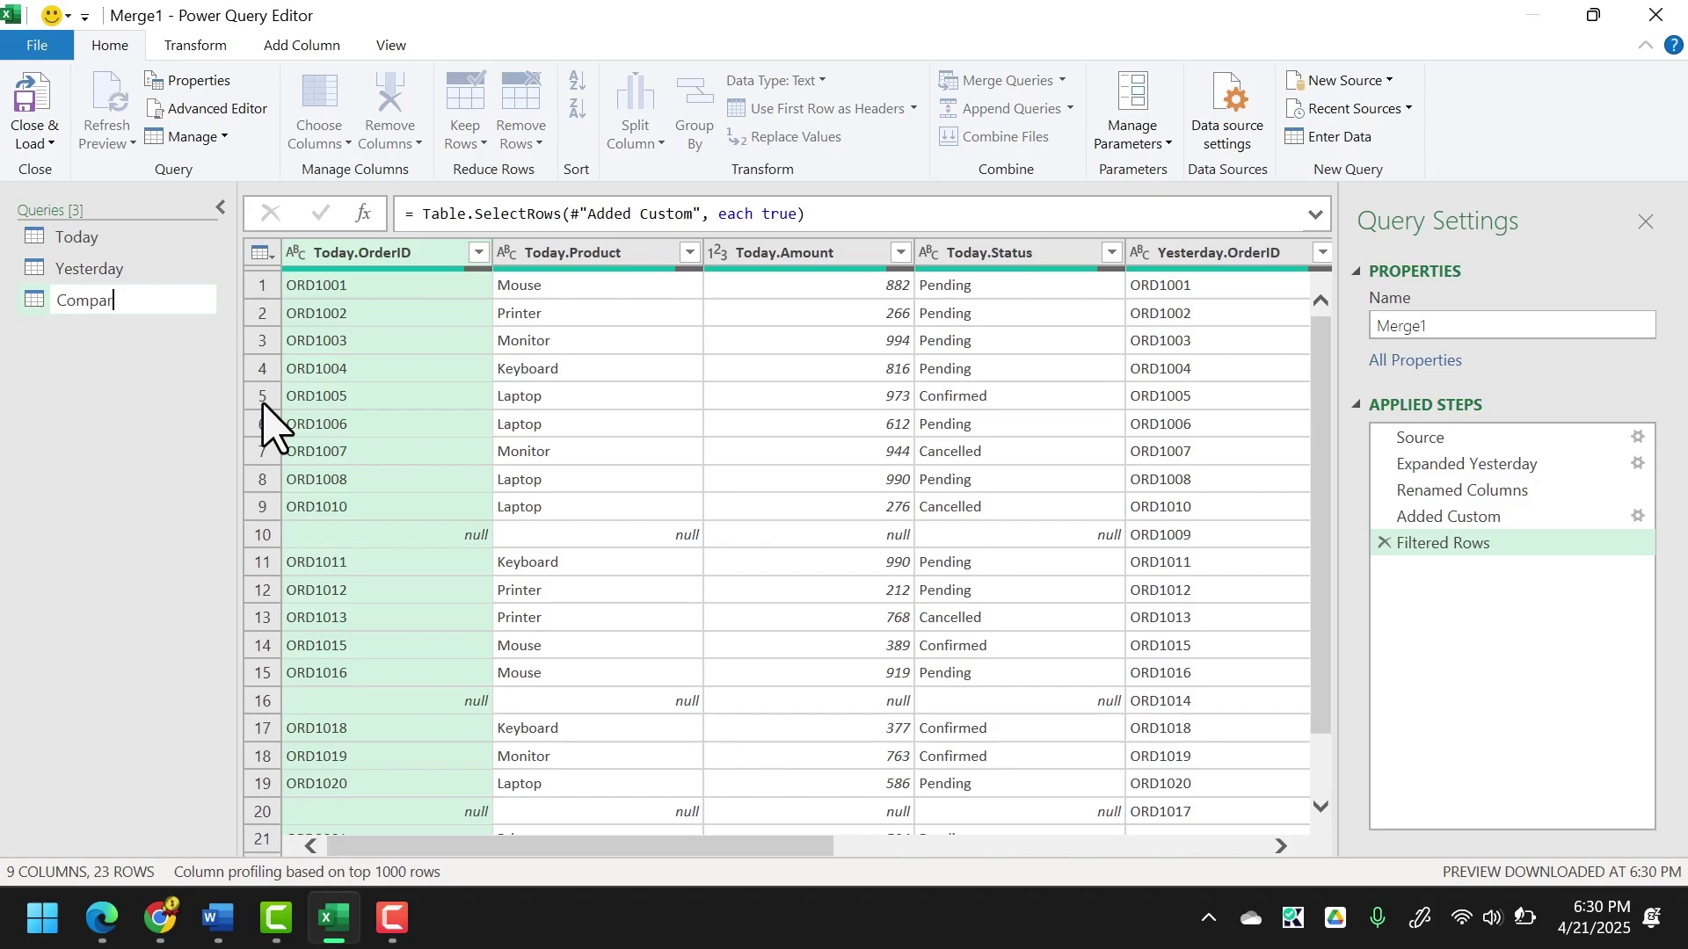
key(Return)
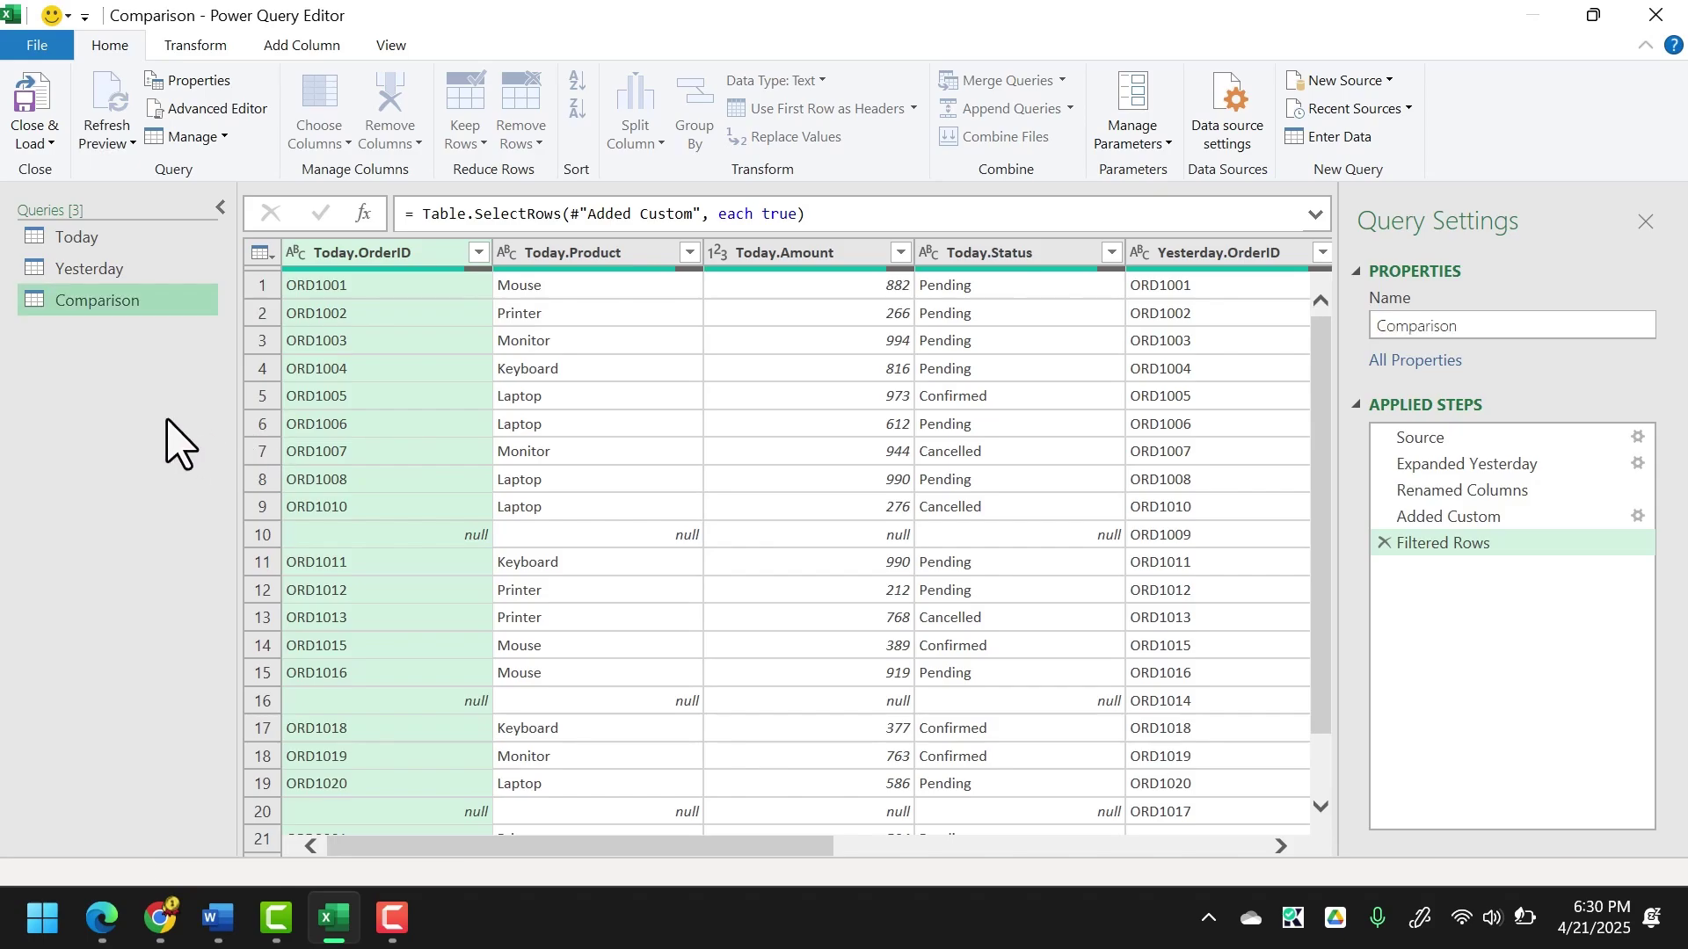
Close & Load the Comparison query into the workbook as a table.
click(51, 136)
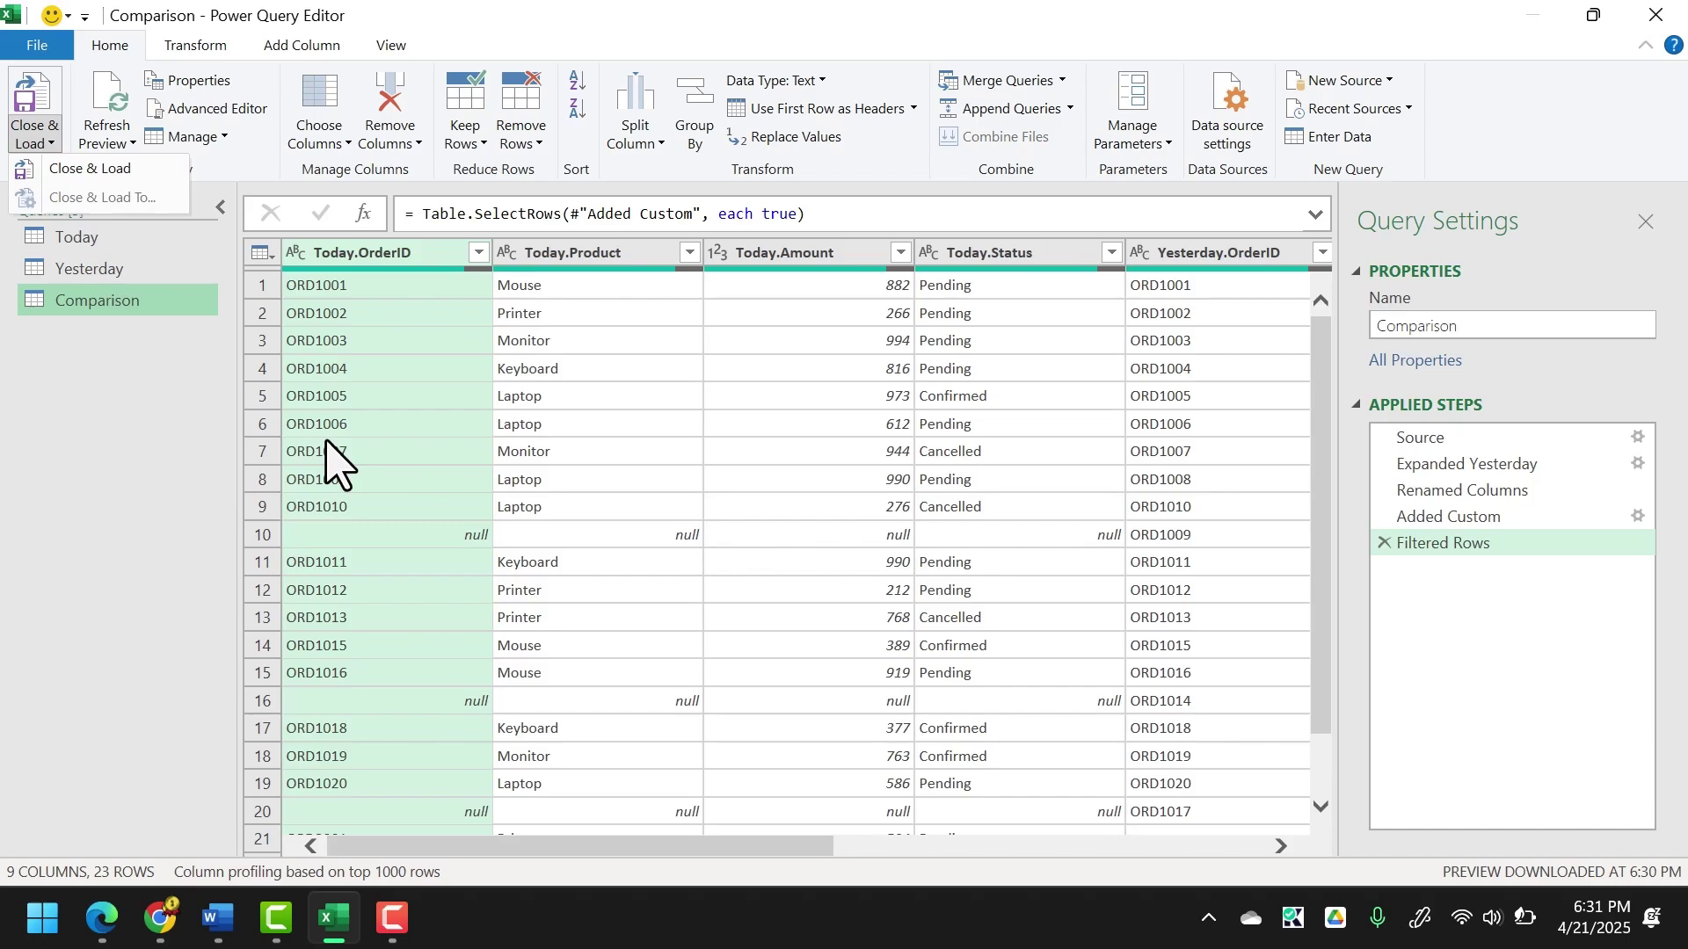
click(385, 343)
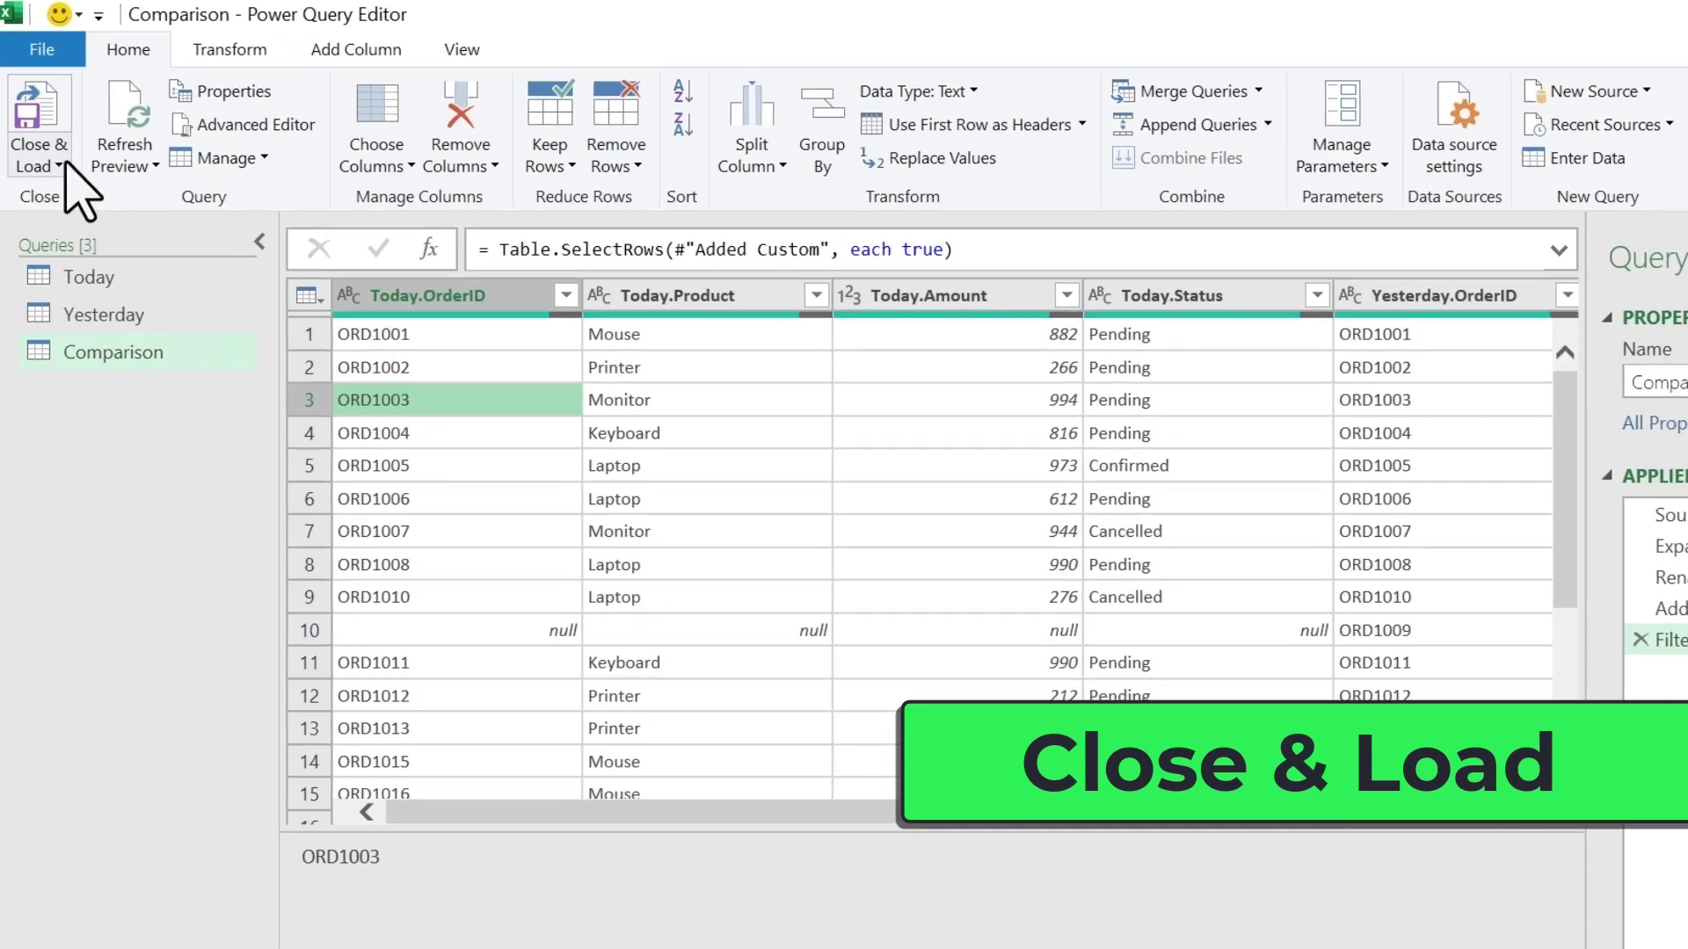
click(51, 144)
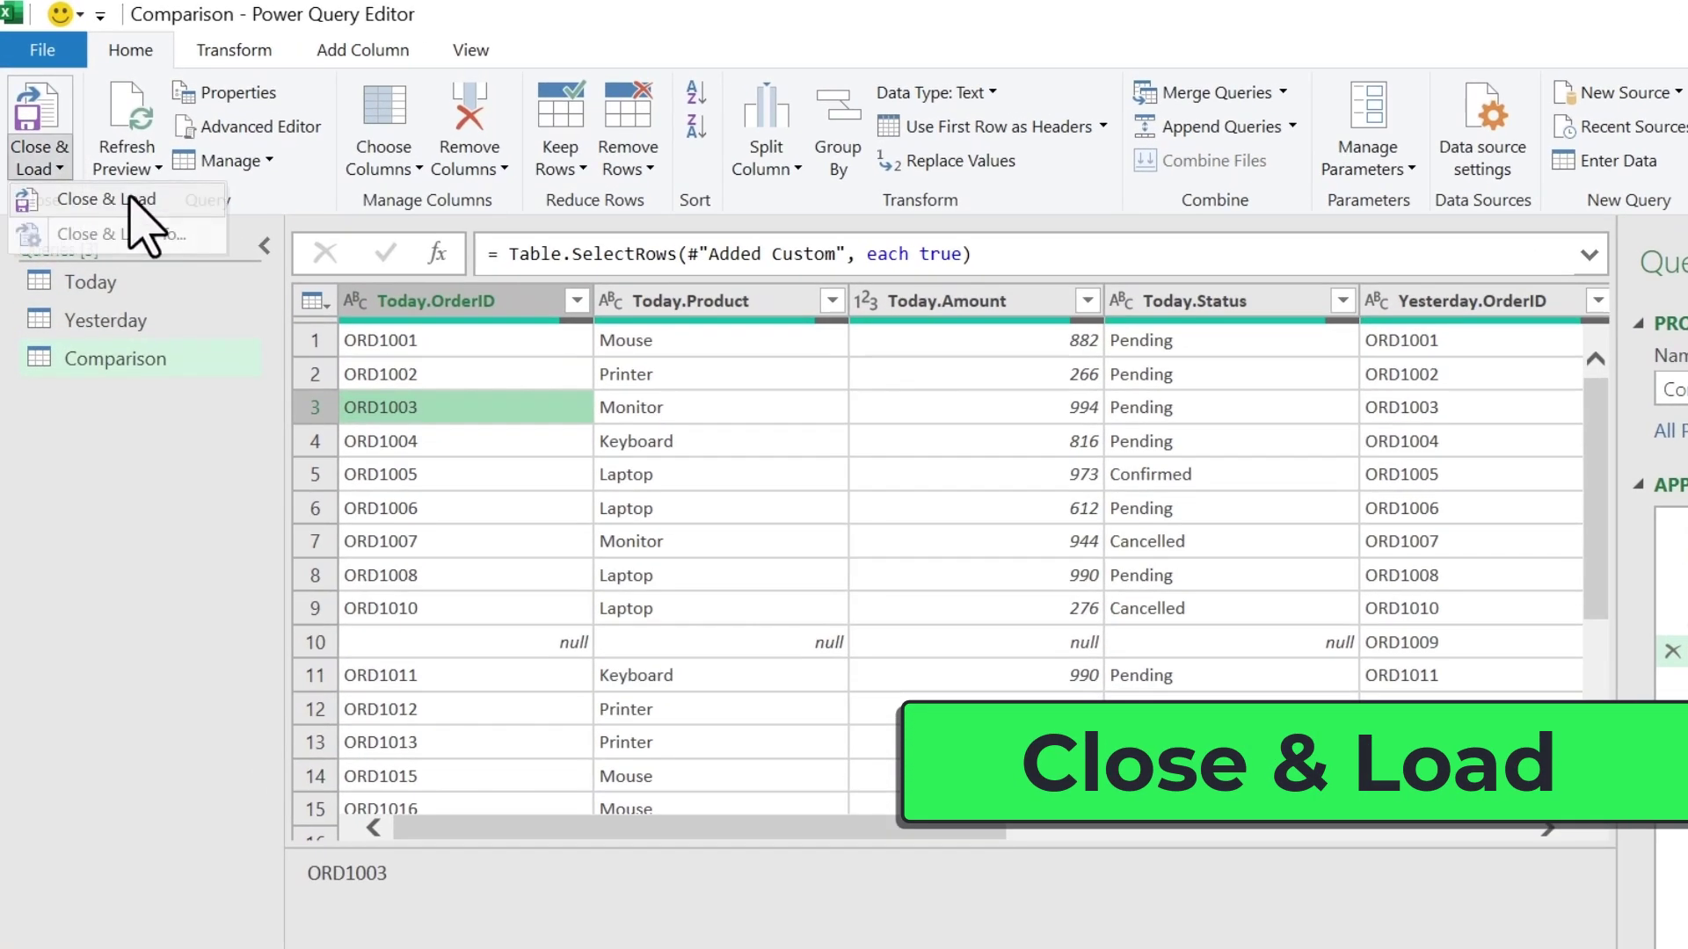
click(132, 201)
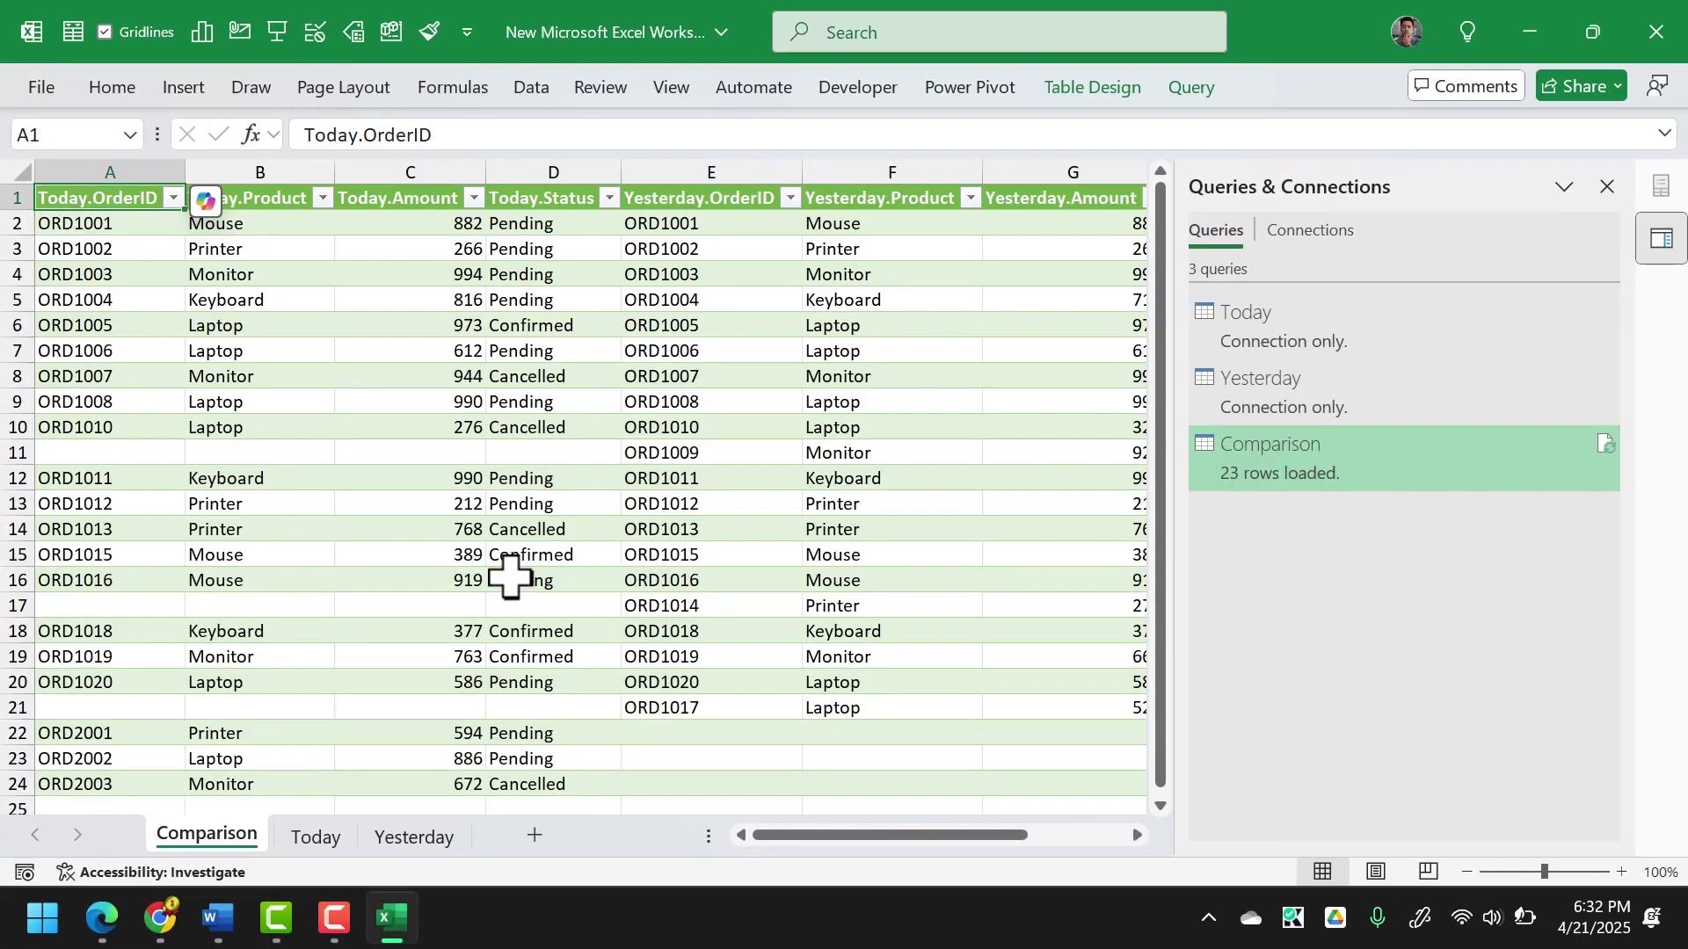
Move through the Update column of the loaded Comparison table to its last rows.
key(Right)
key(Right)
key(Right)
key(Right)
key(Right)
key(Right)
key(Right)
key(Right)
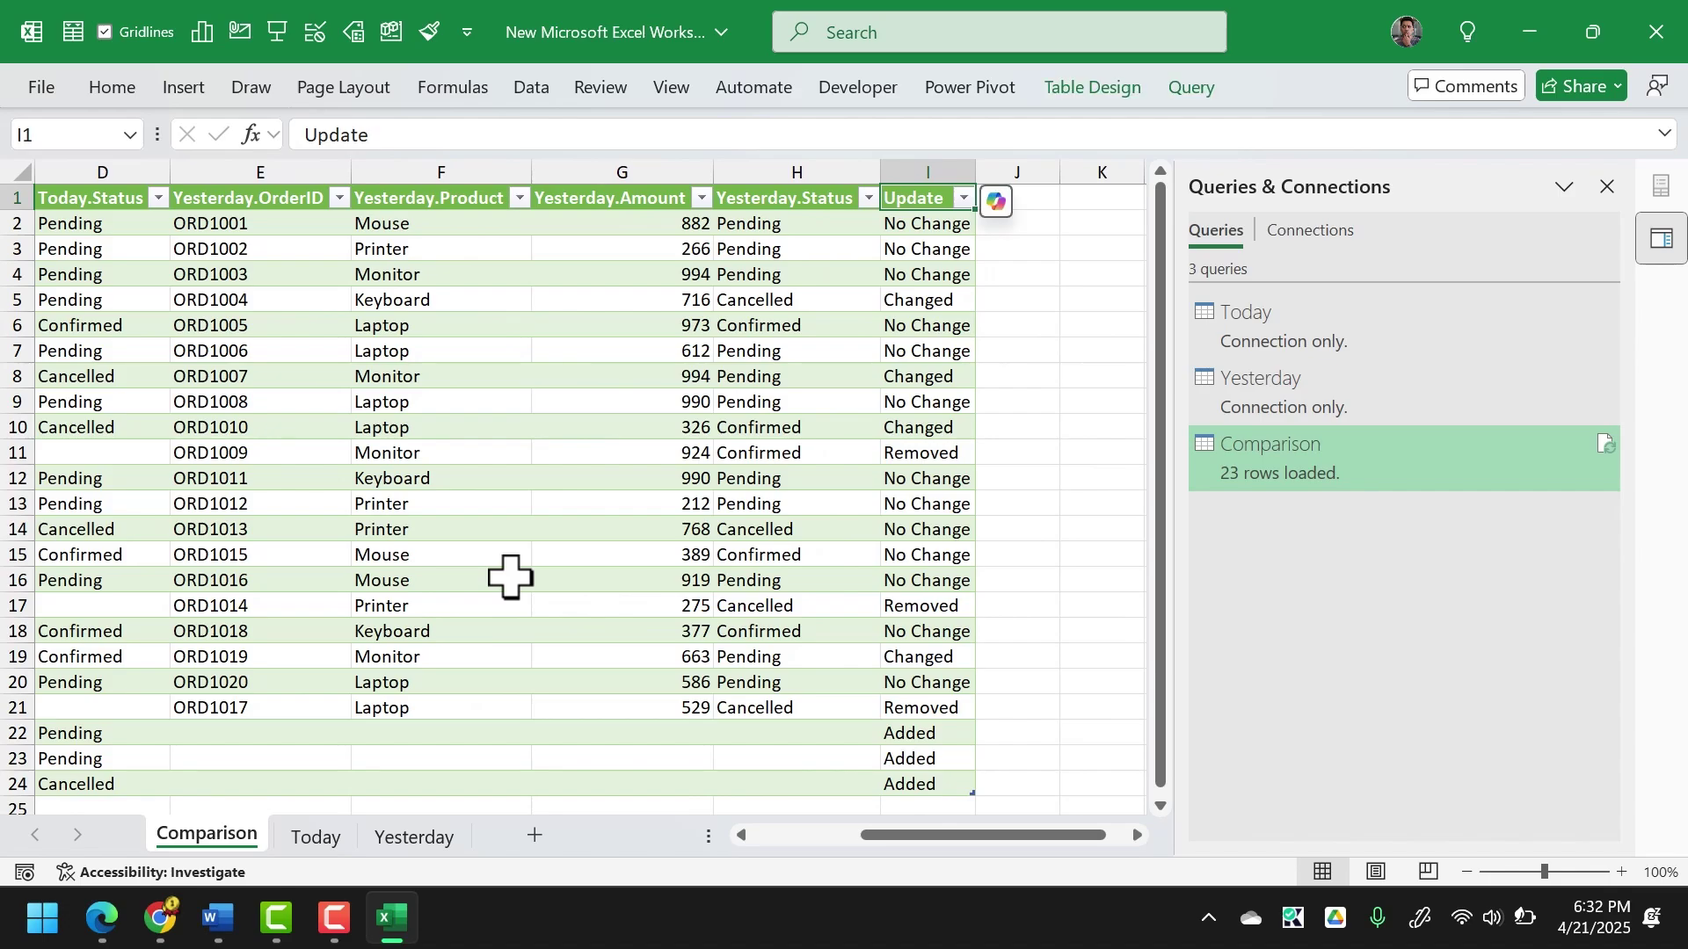
key(ctrl+Down)
key(Up)
key(Up)
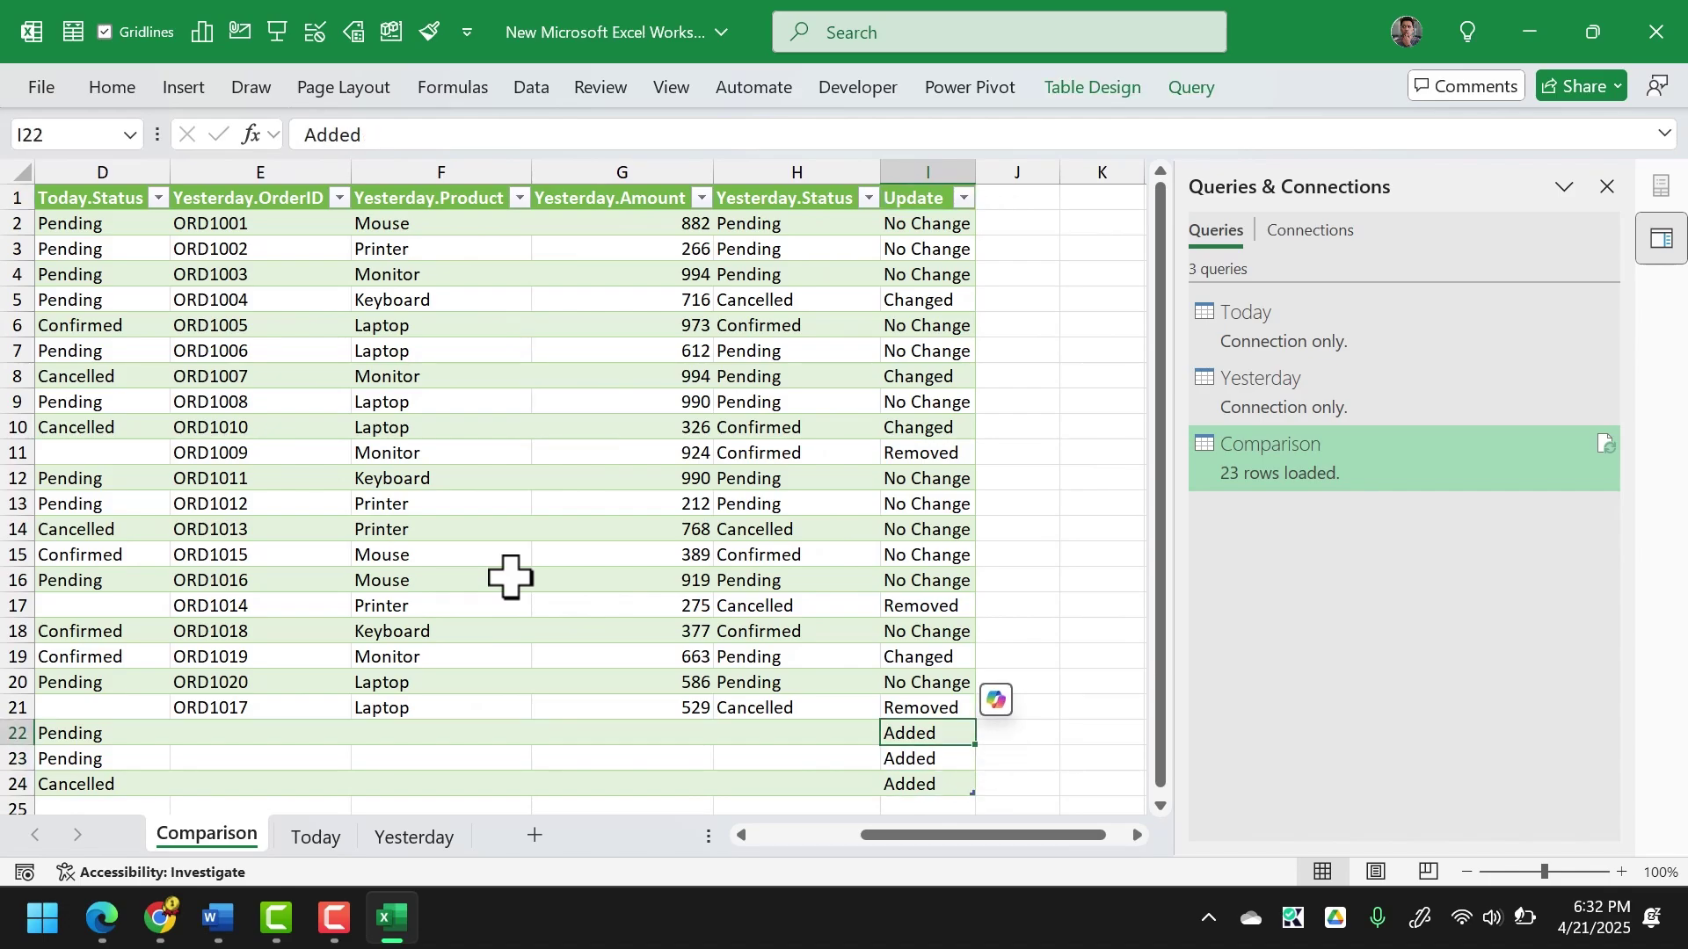
Insert a PivotTable on a new sheet with Update in Rows and Count of Update in Values.
key(alt)
key(n)
key(v)
key(t)
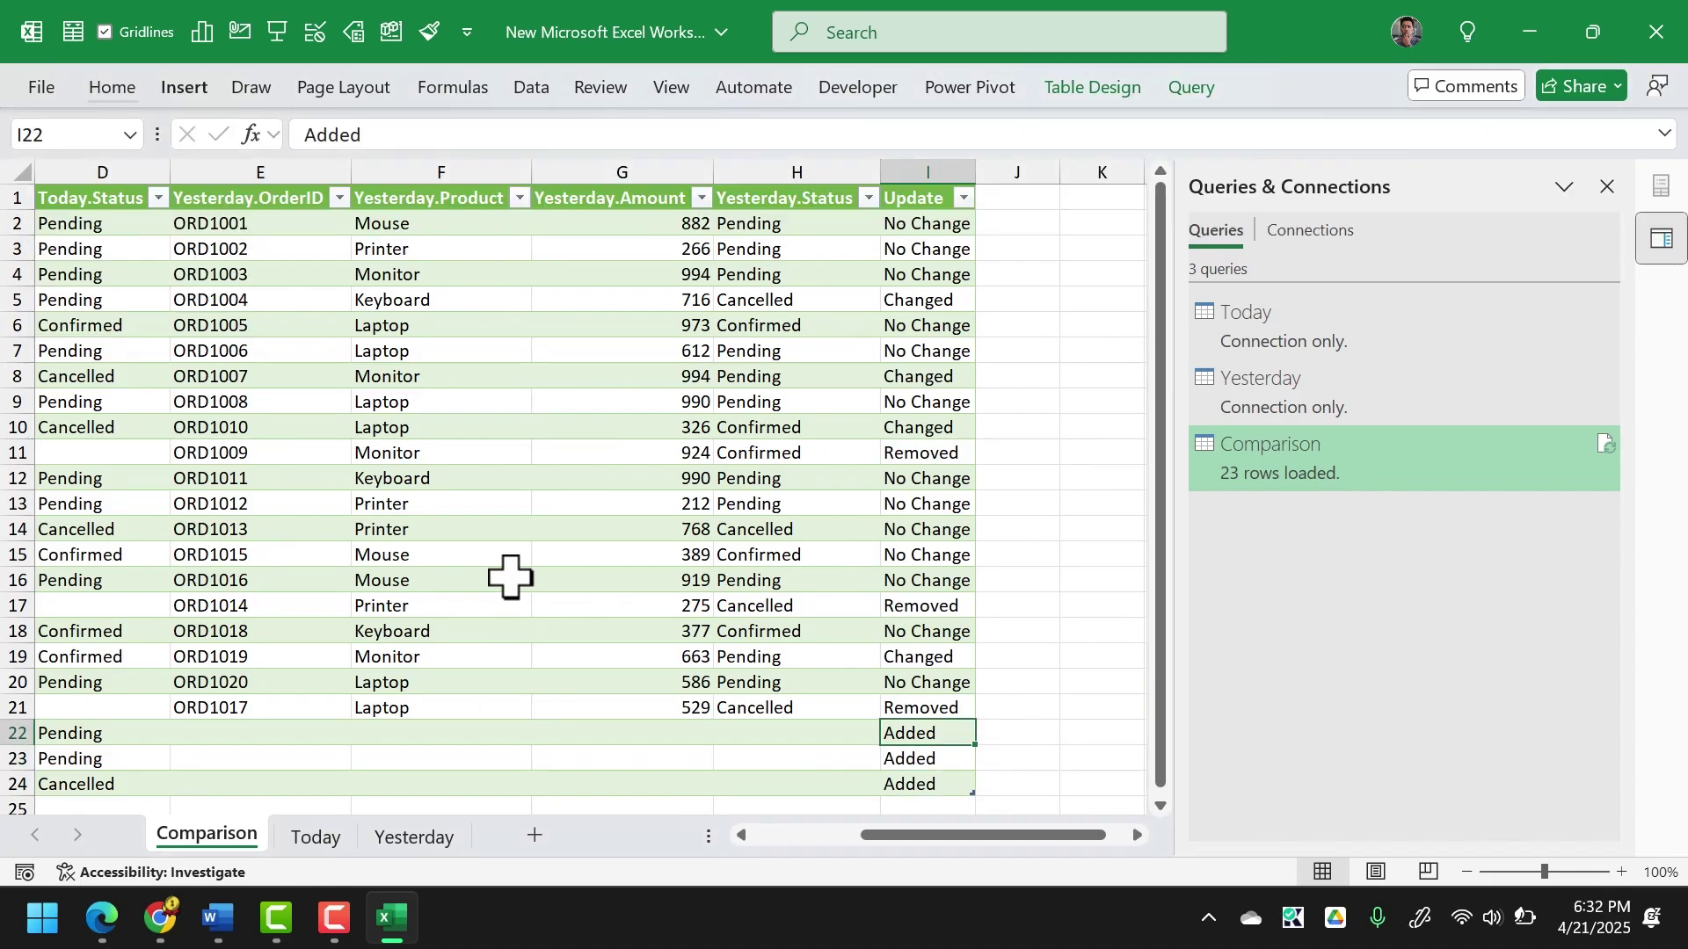
click(972, 600)
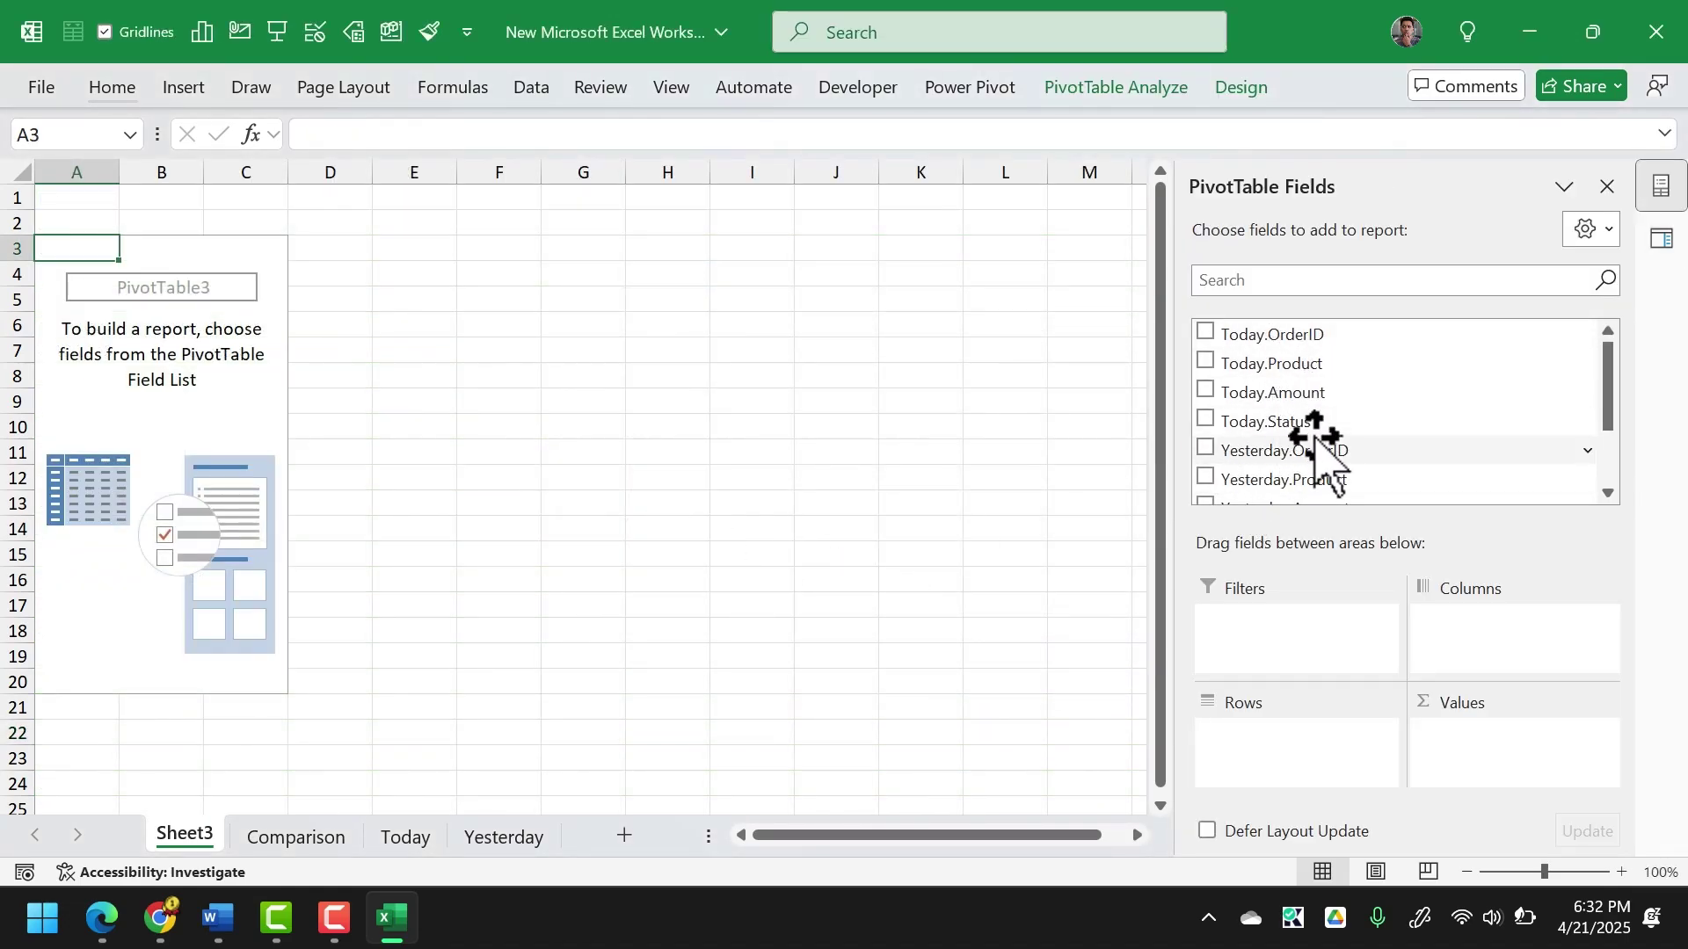
scroll(1310, 445, down, 3)
drag(1305, 460, 1251, 746)
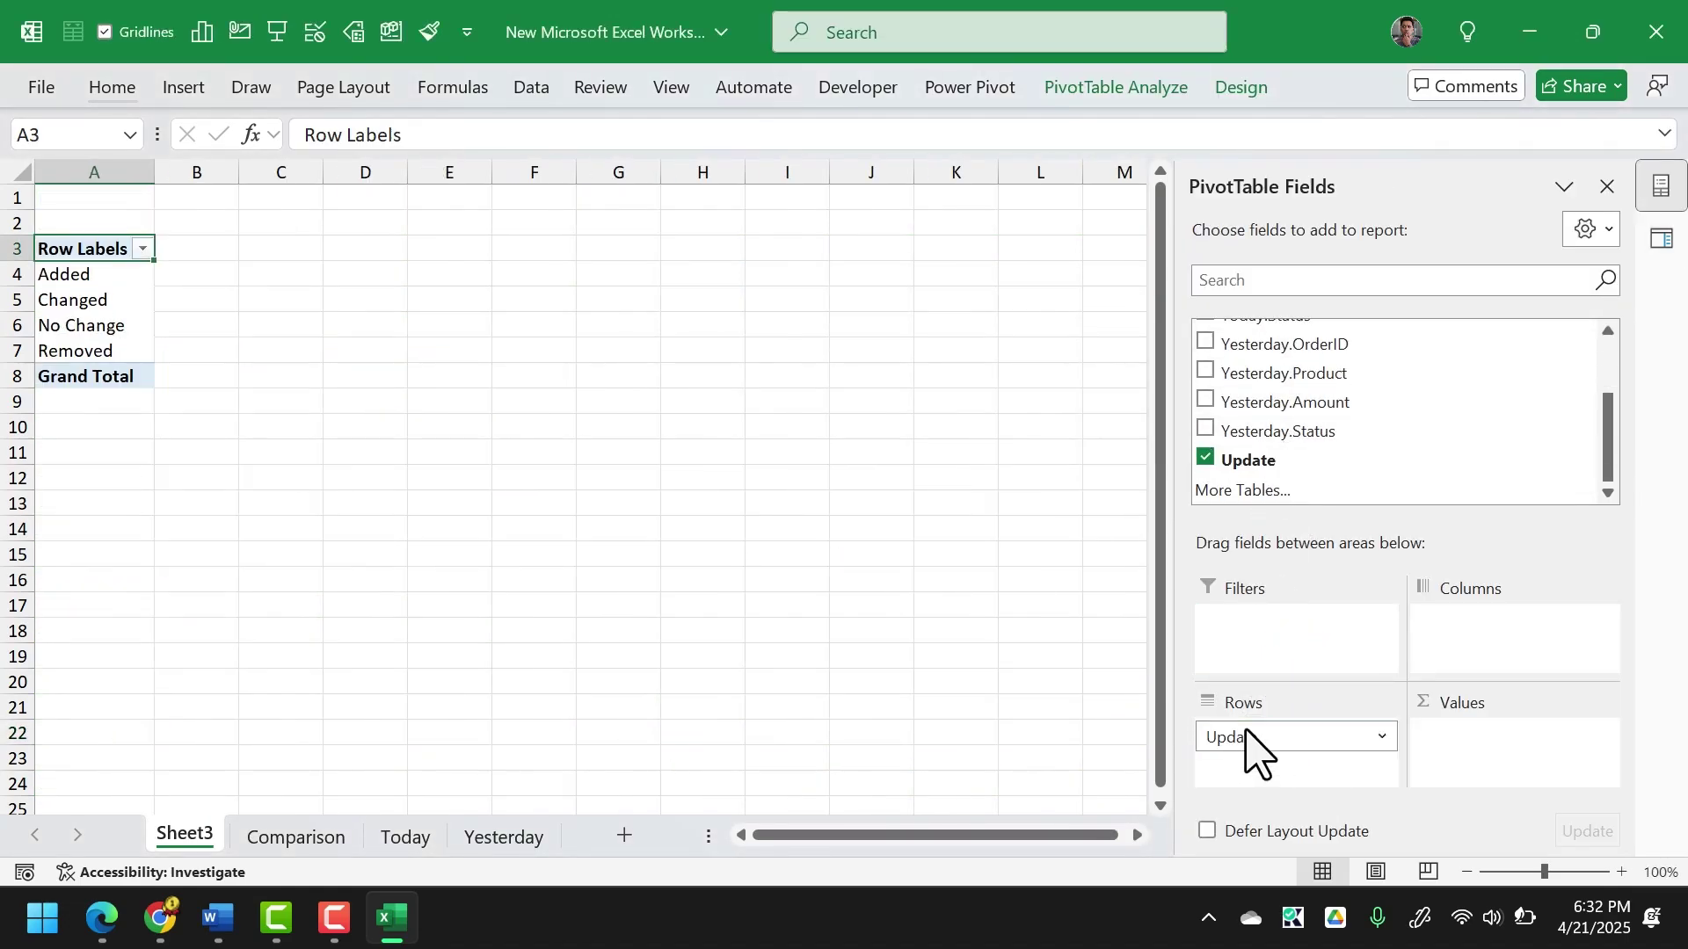
drag(1270, 462, 1486, 749)
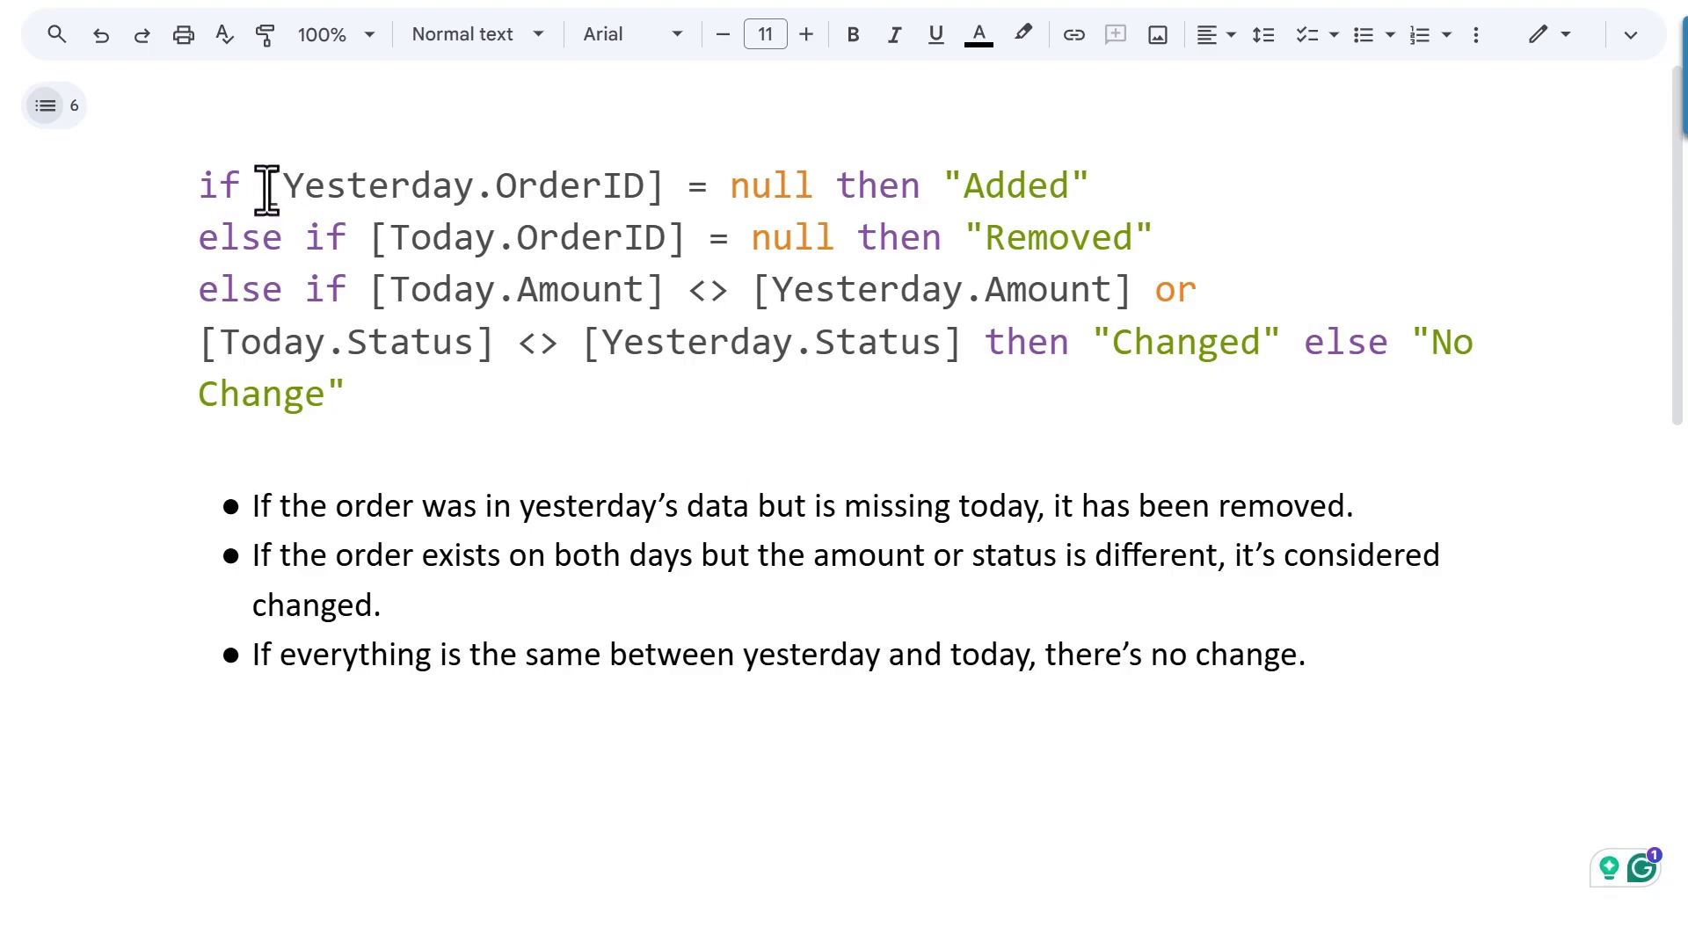
drag(264, 185, 1091, 183)
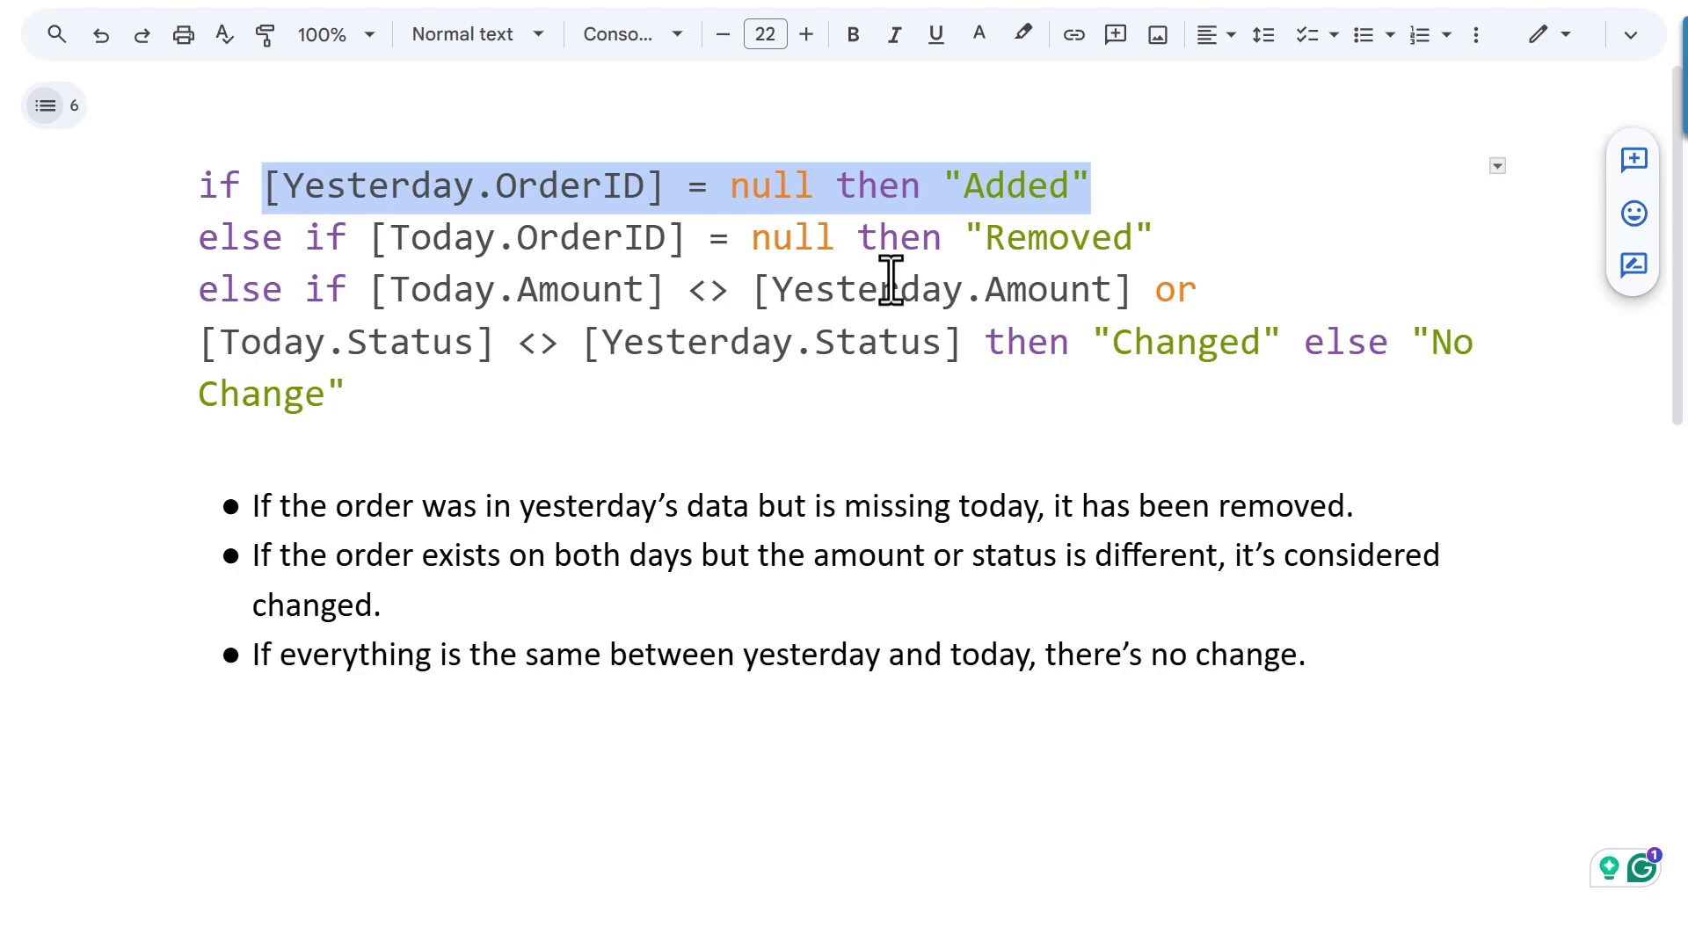
drag(965, 184, 1067, 186)
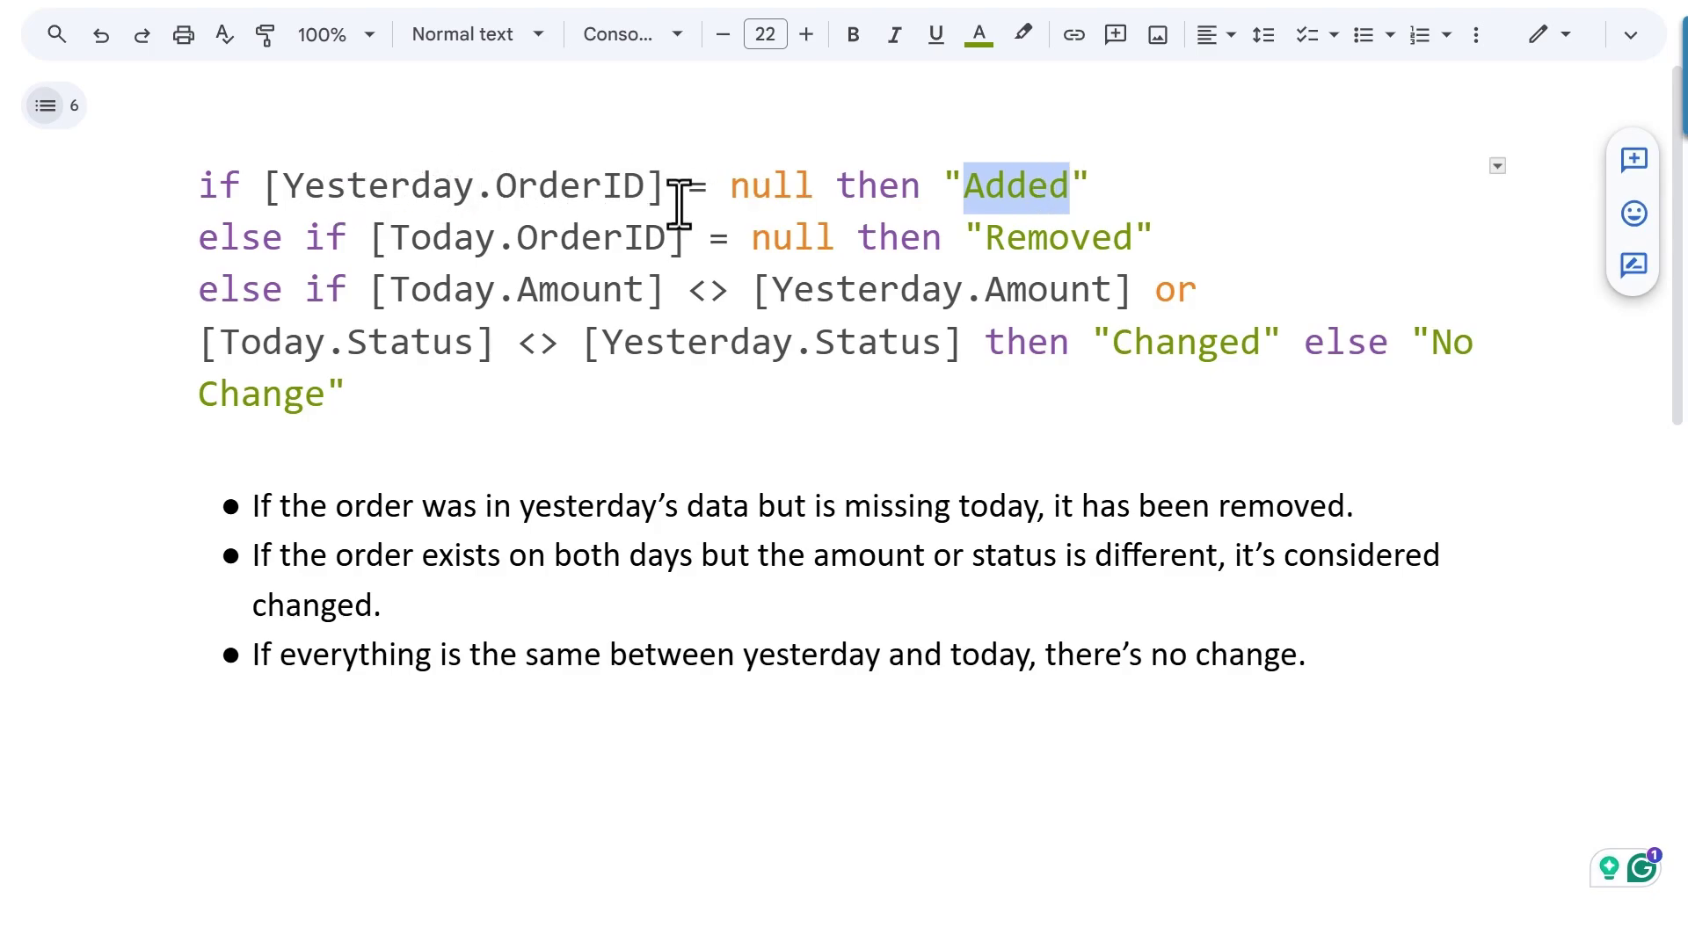
click(923, 186)
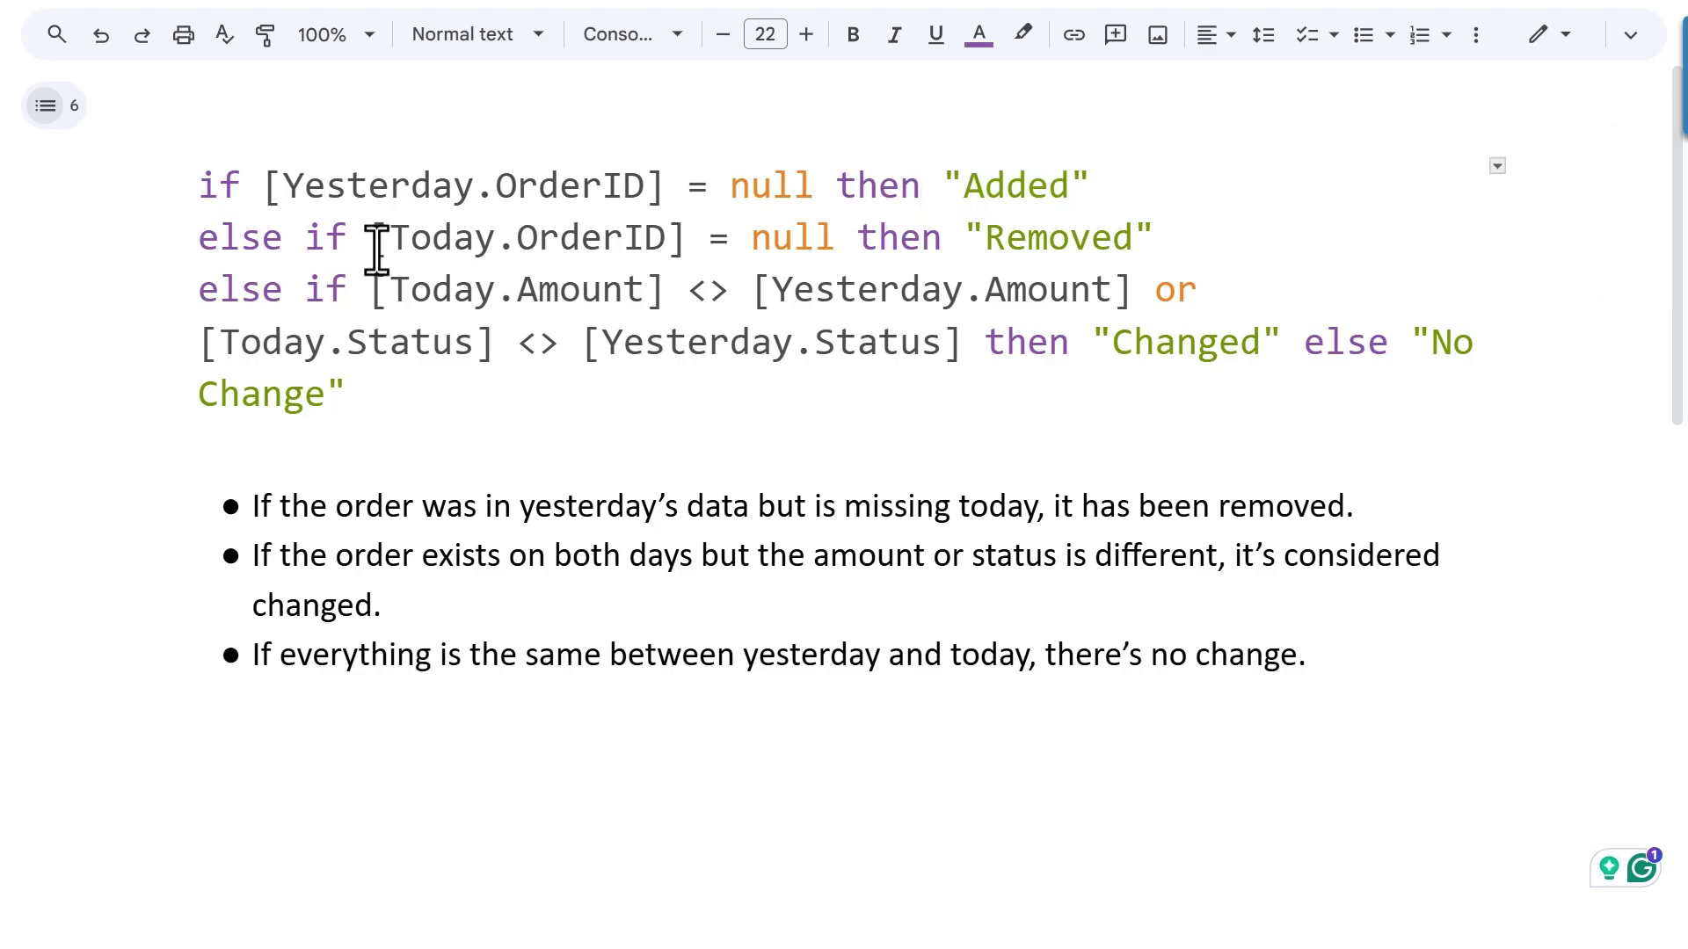
drag(367, 235, 831, 245)
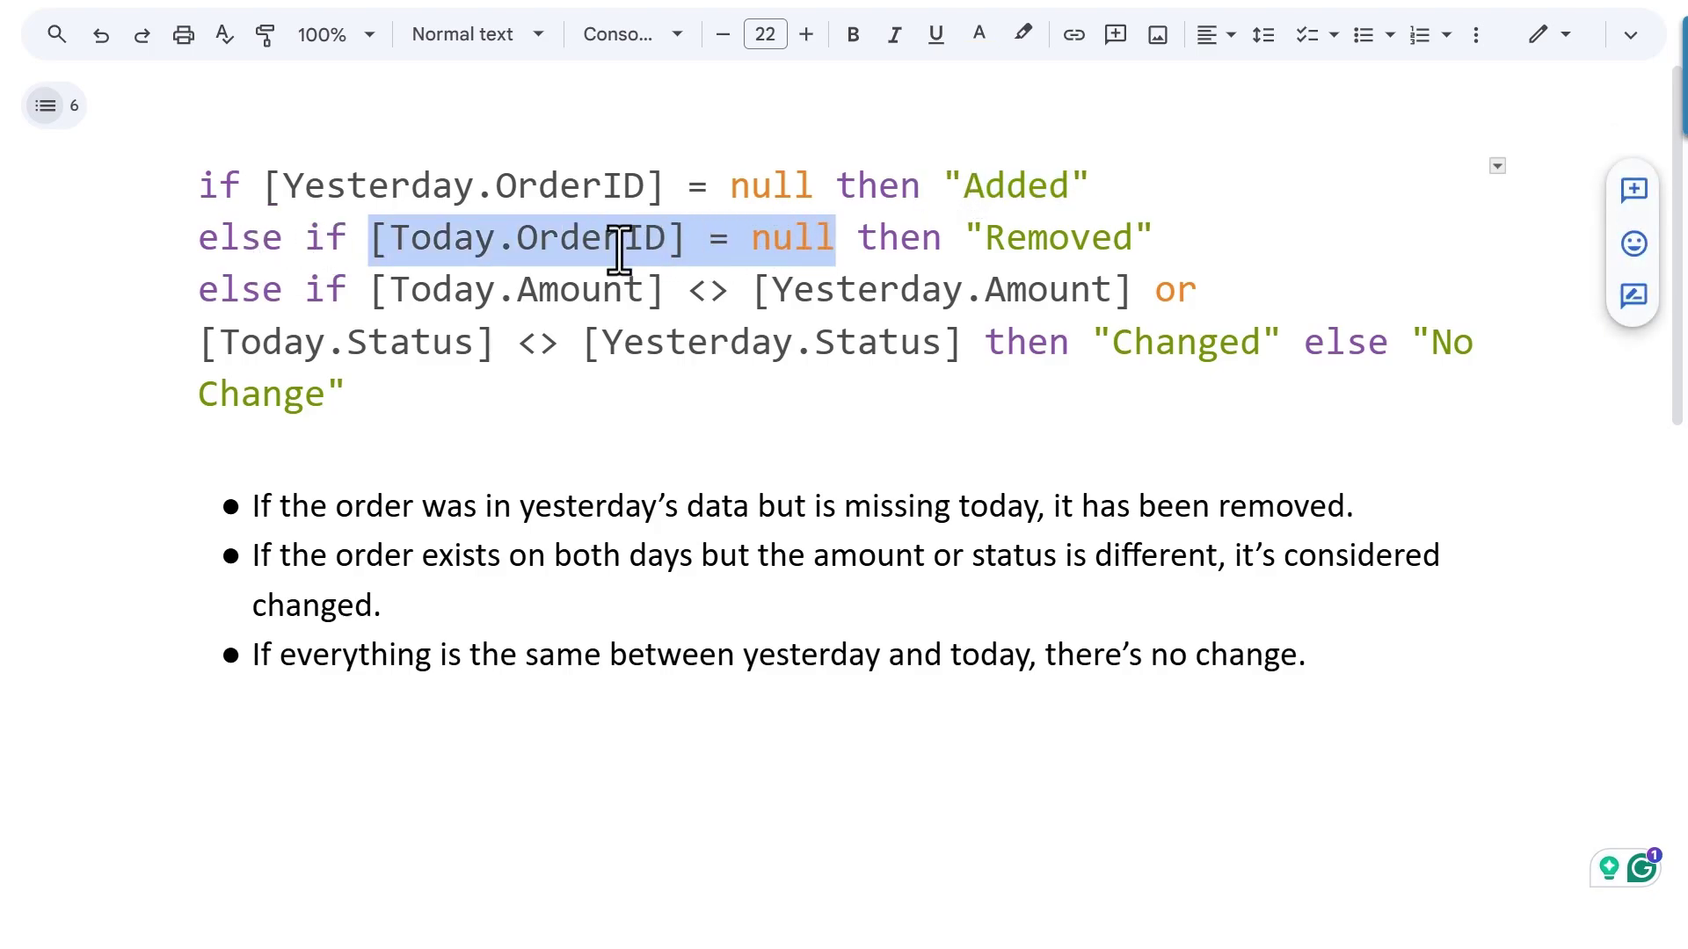
click(859, 239)
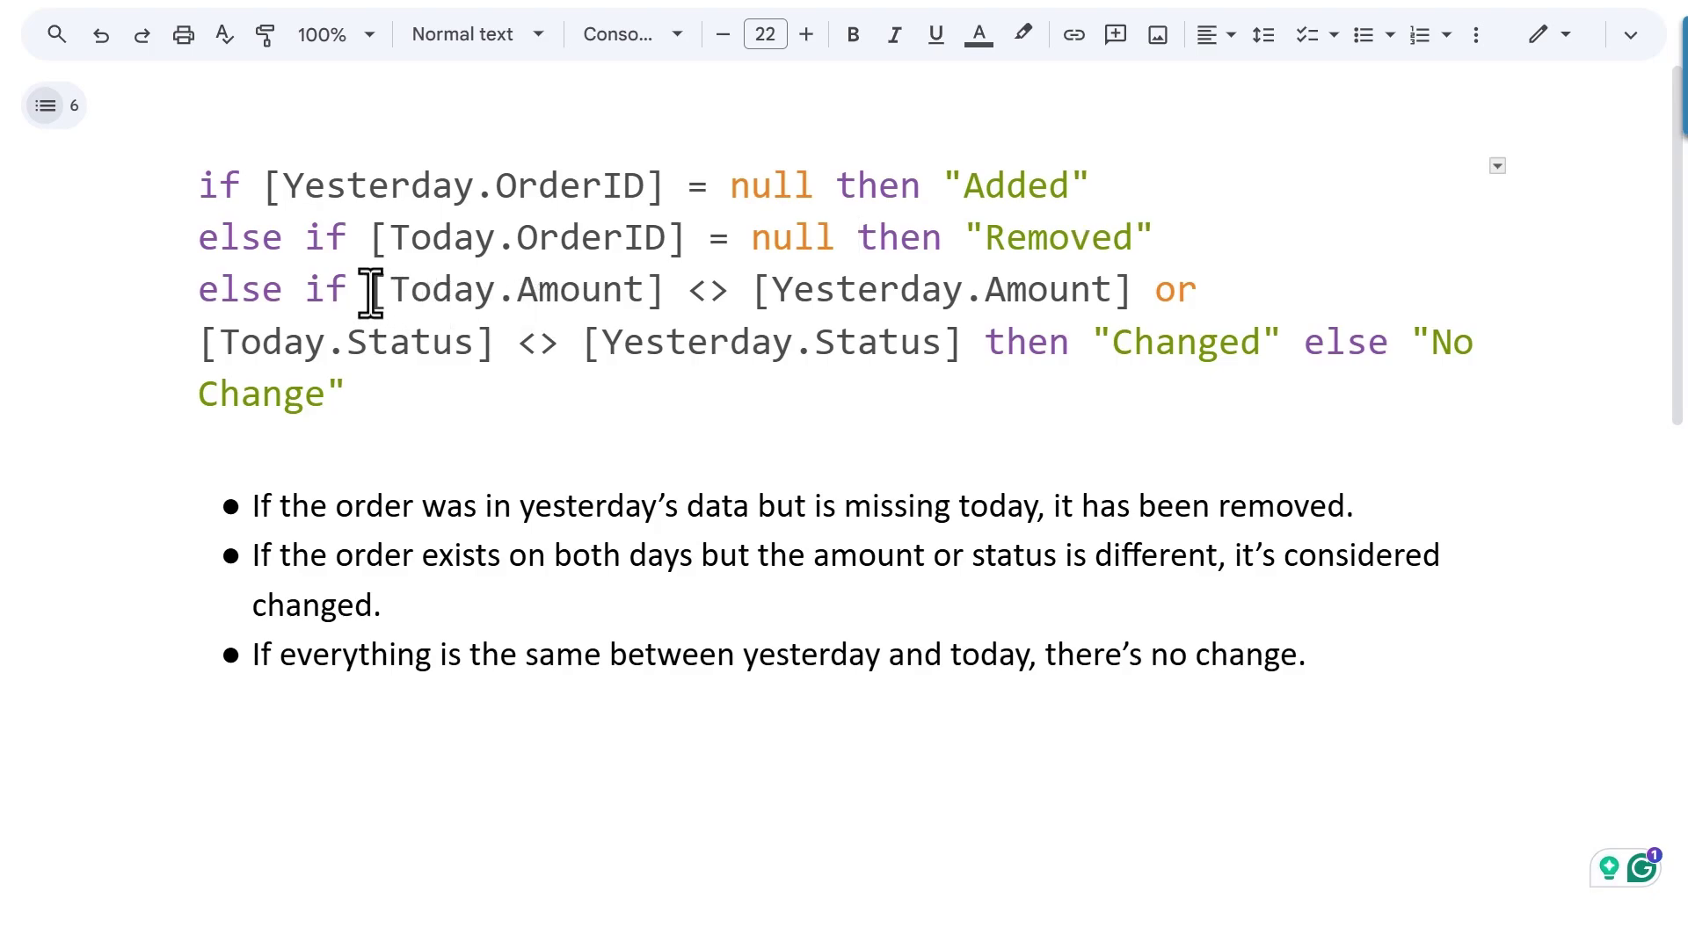
drag(369, 290, 1128, 297)
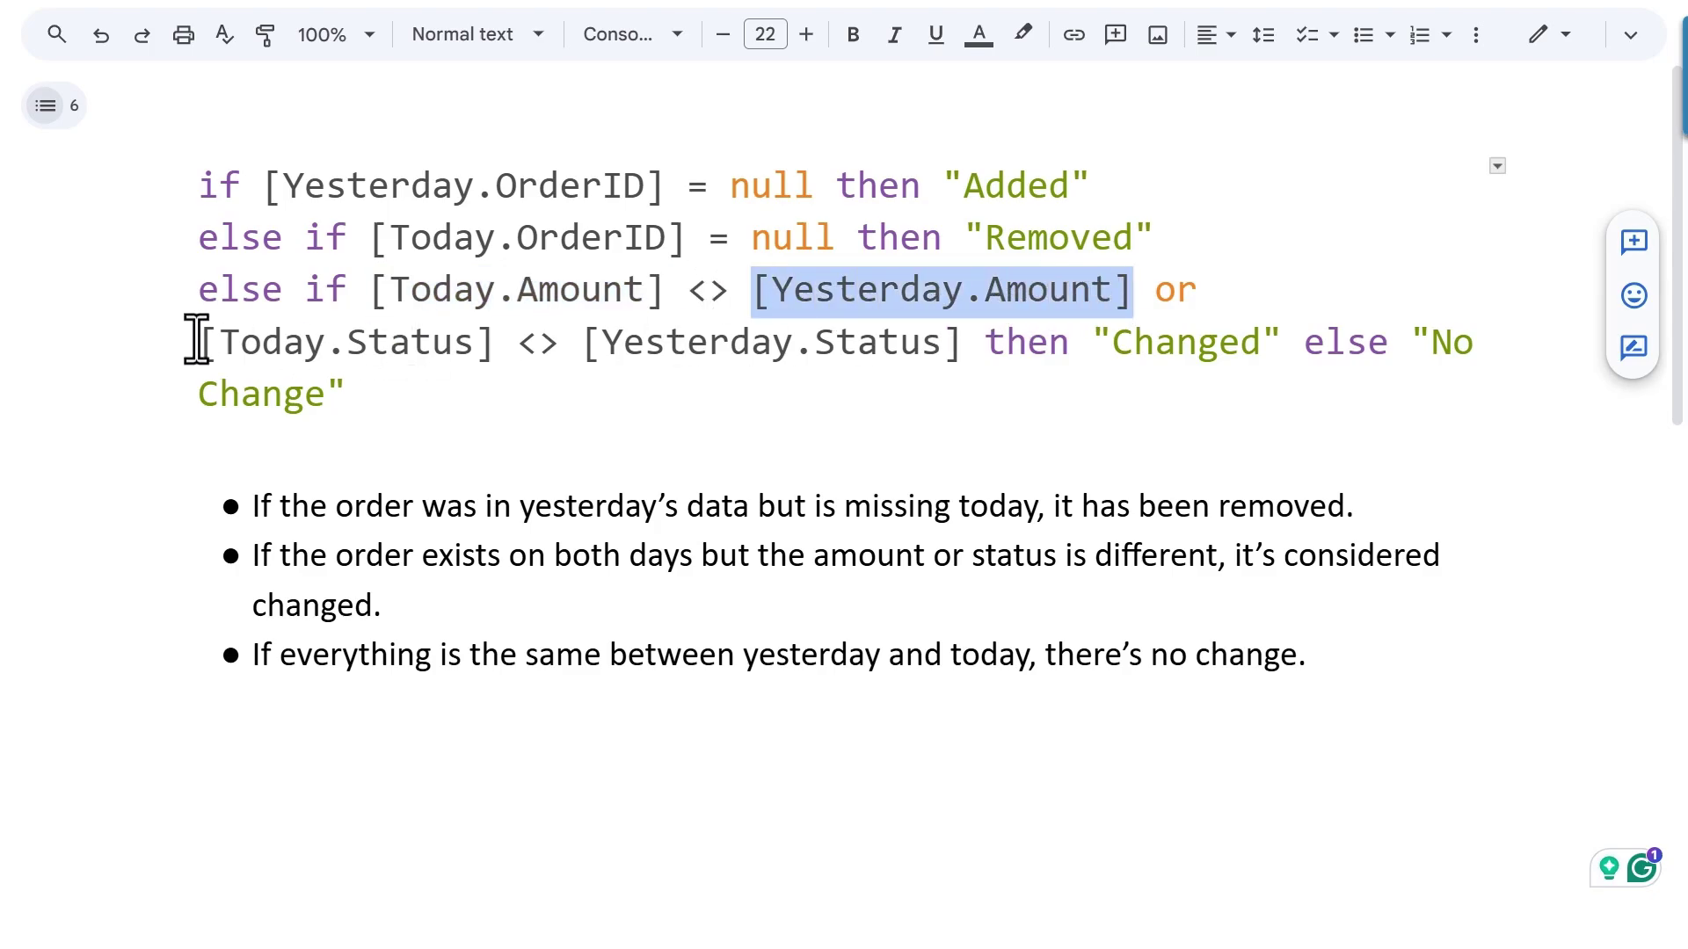
drag(198, 341, 960, 358)
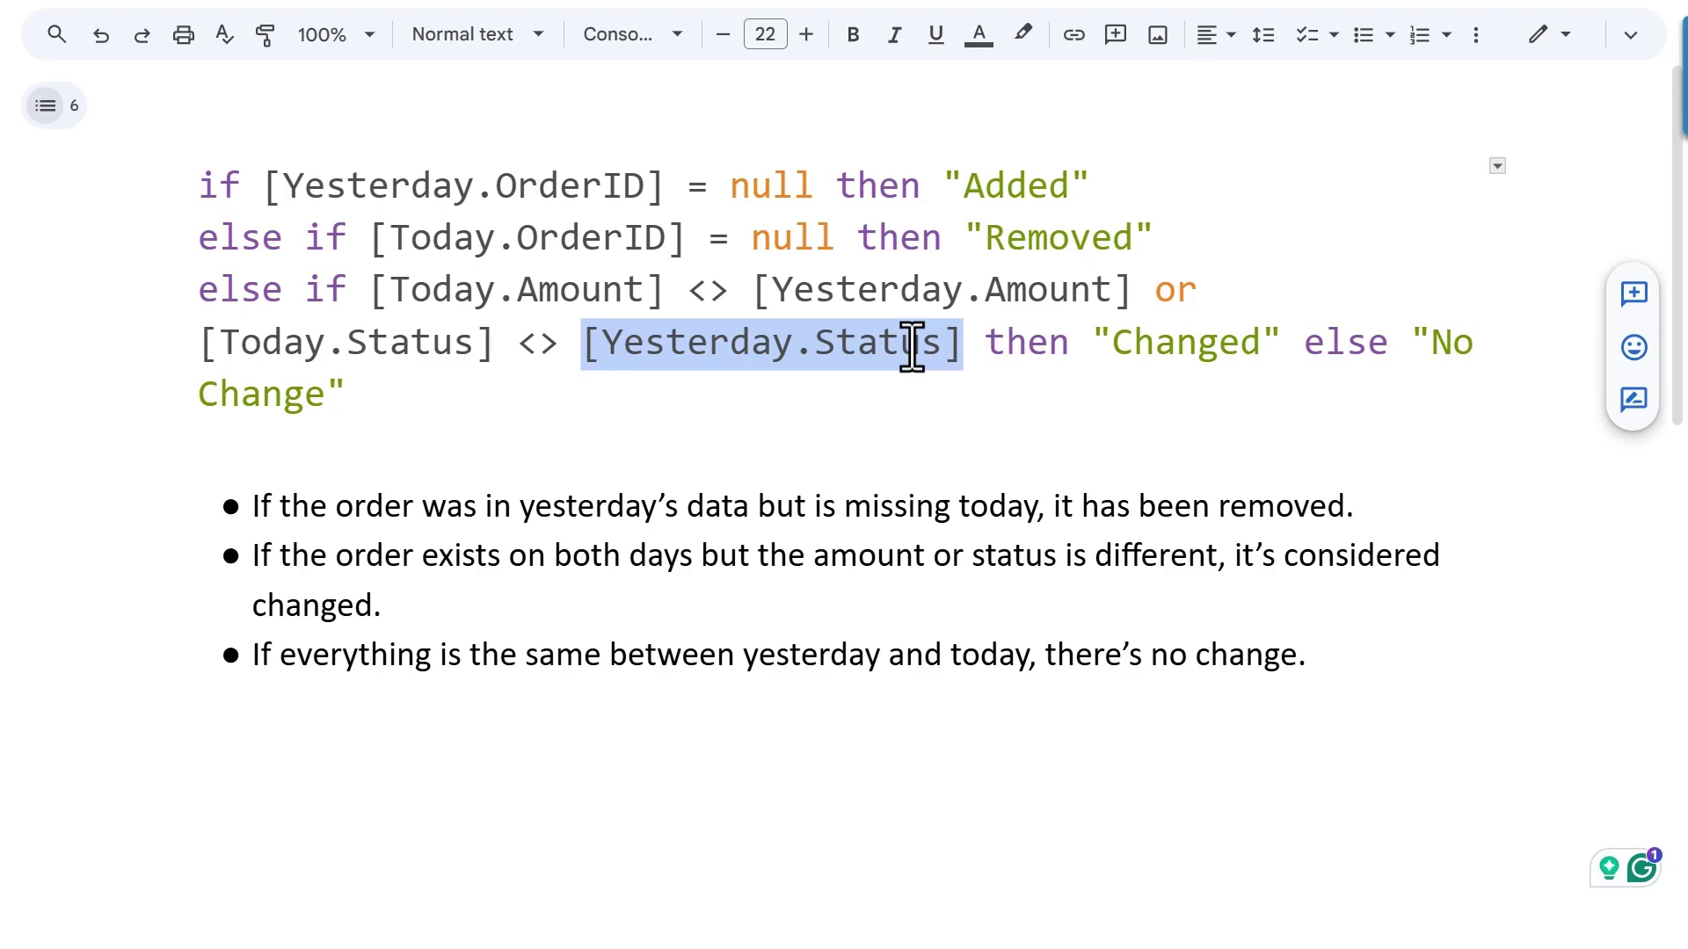
click(1008, 189)
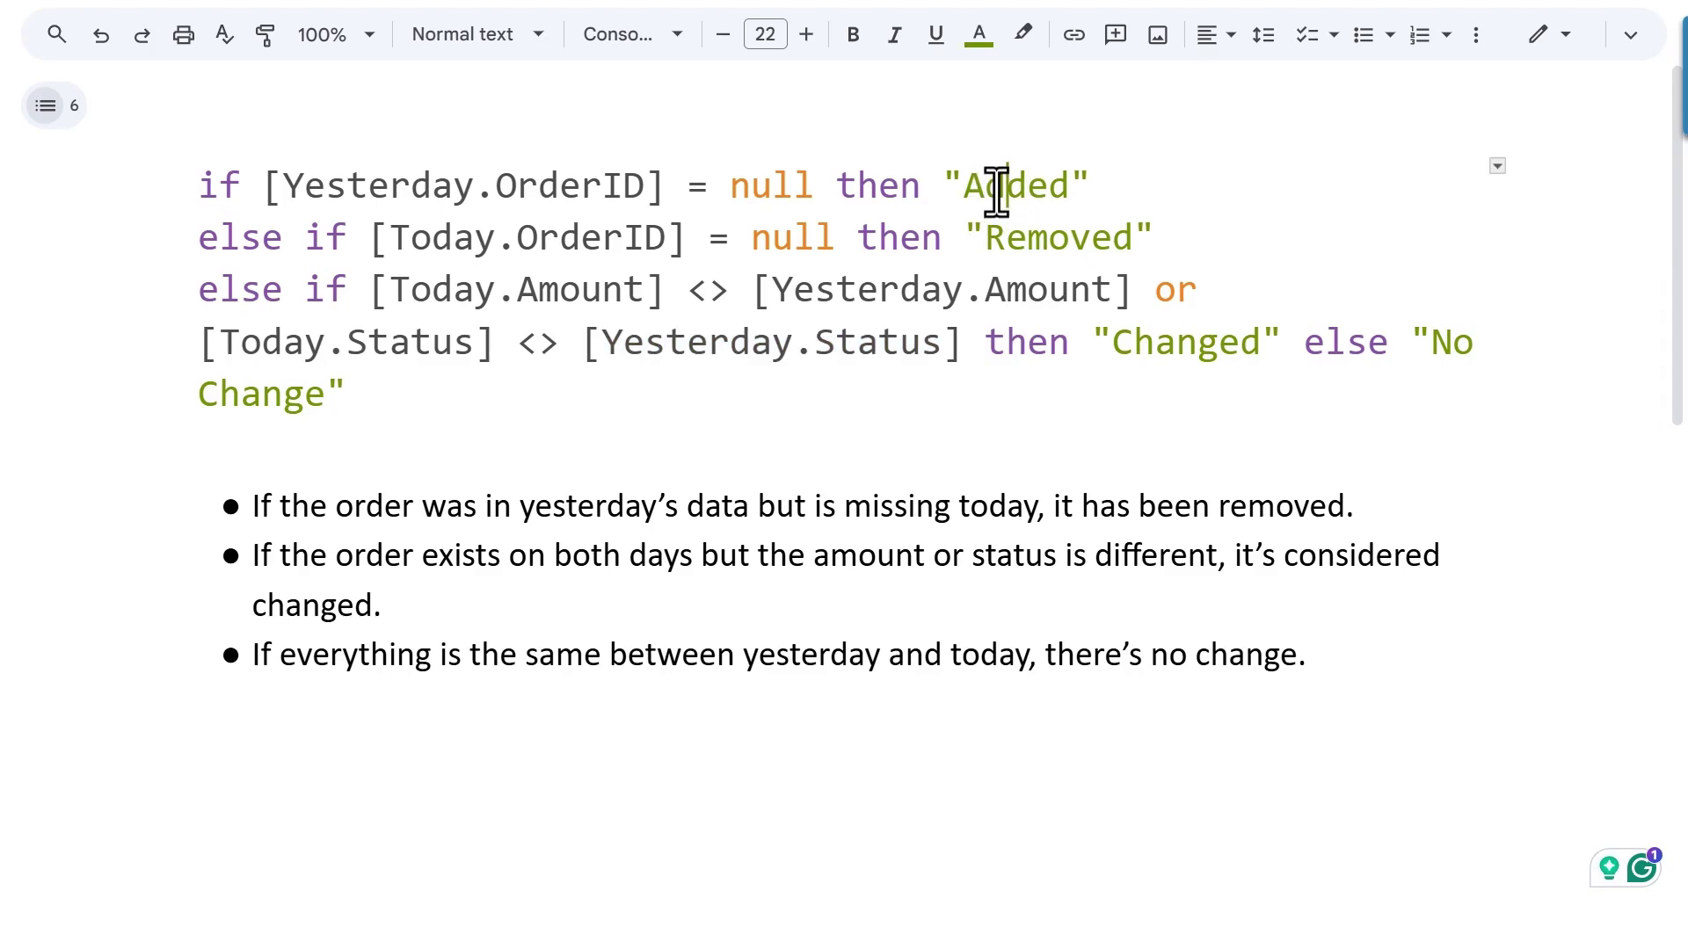
click(1155, 343)
drag(1431, 345, 329, 398)
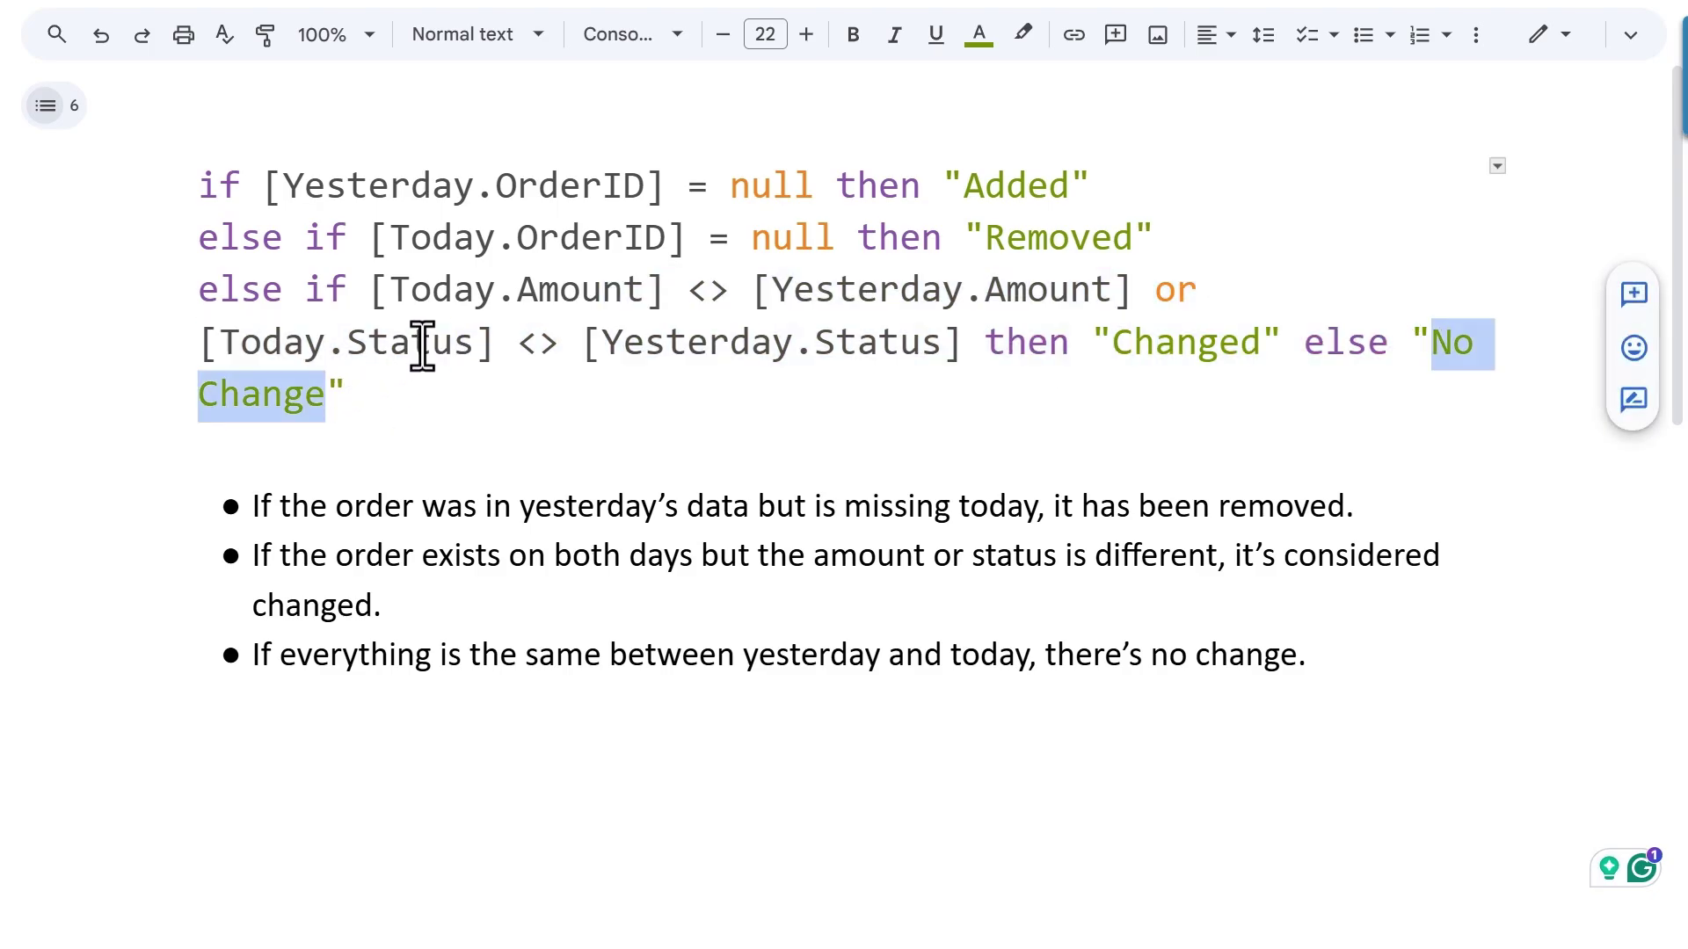